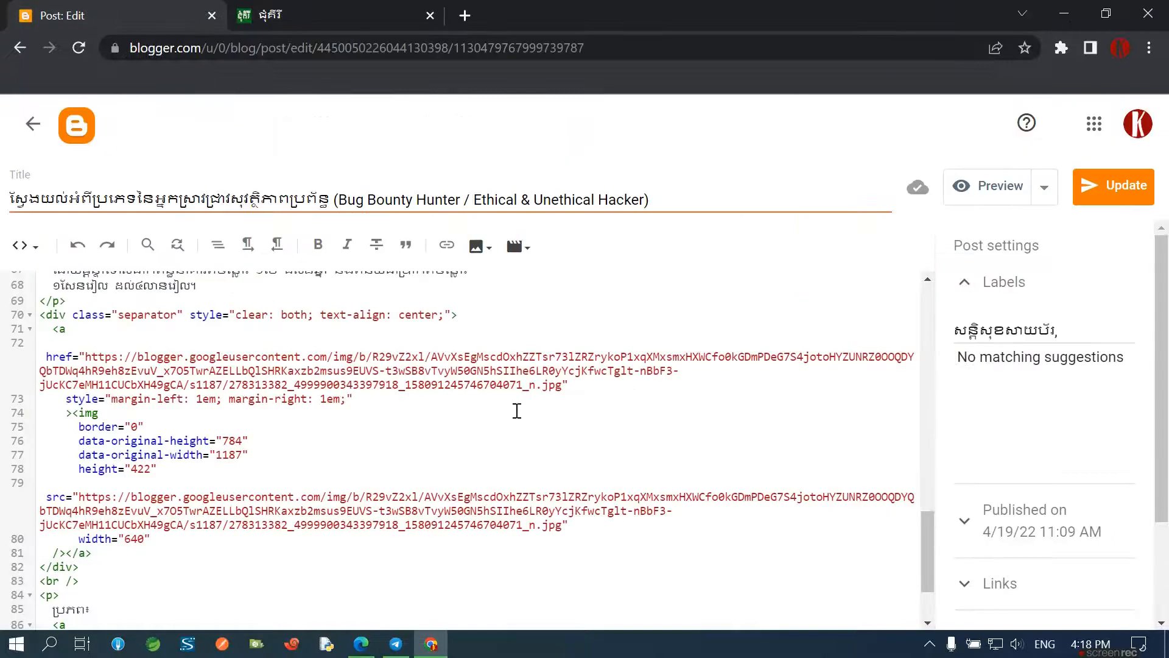
Leave the post editor for the post list and inspect the recent posts' thumbnails on the live blog homepage
{"action": "left_click", "coordinate": [33, 123]}
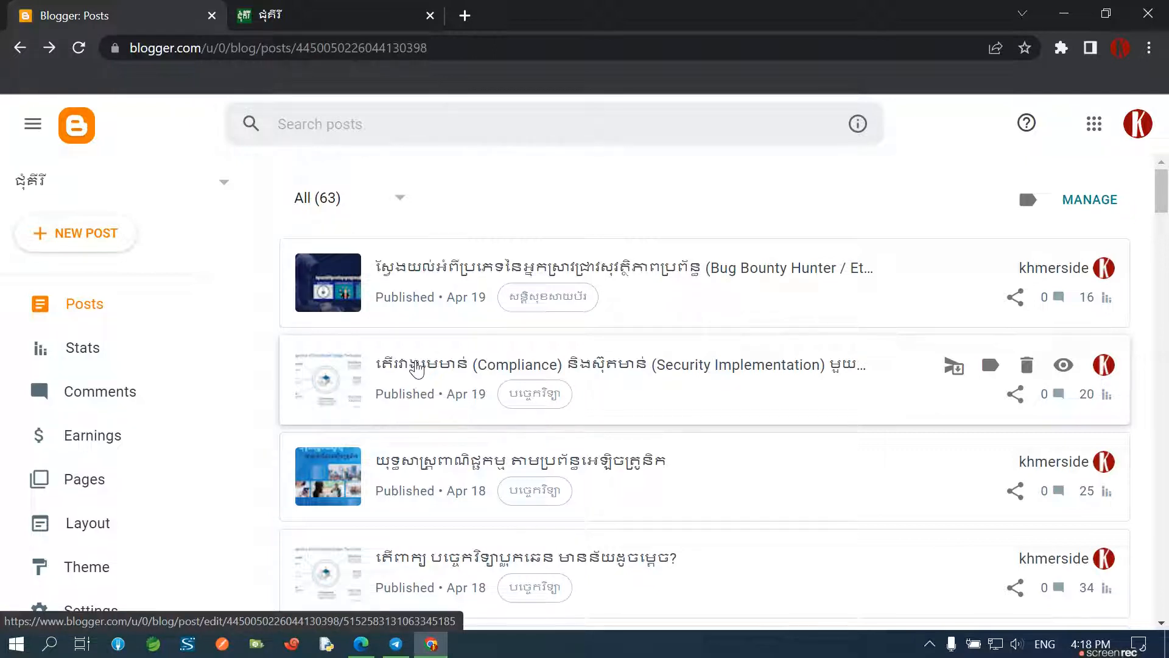
{"action": "left_click", "coordinate": [332, 13]}
{"action": "scroll", "coordinate": [300, 407], "scroll_direction": "up", "scroll_amount": 6}
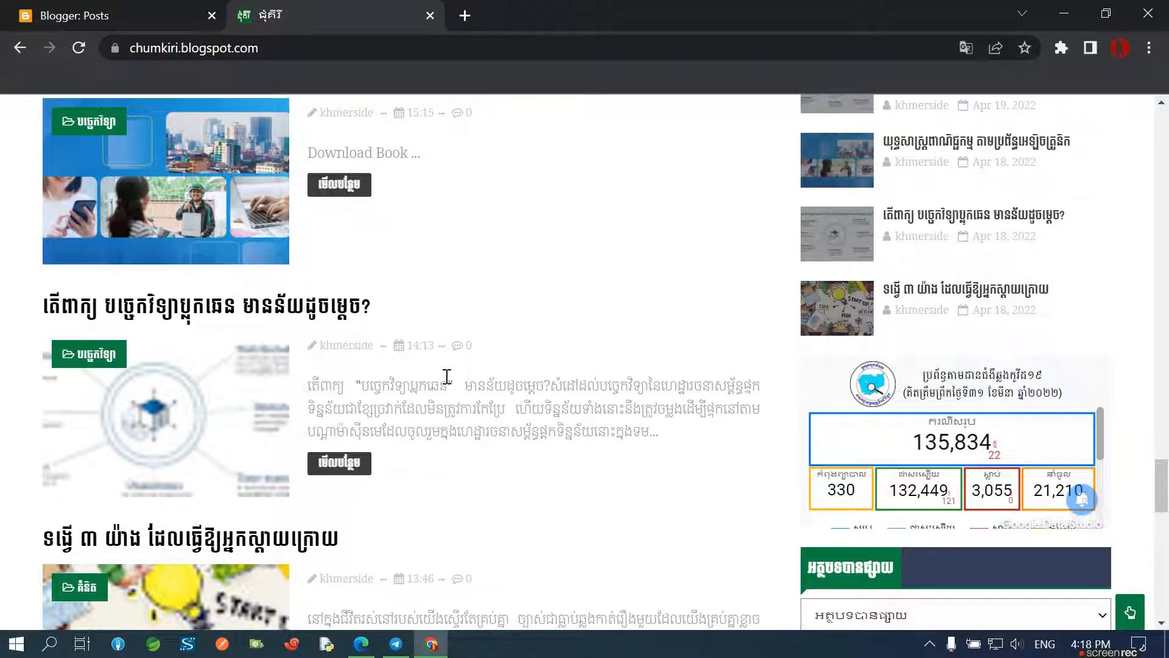
{"action": "scroll", "coordinate": [275, 332], "scroll_direction": "up", "scroll_amount": 6}
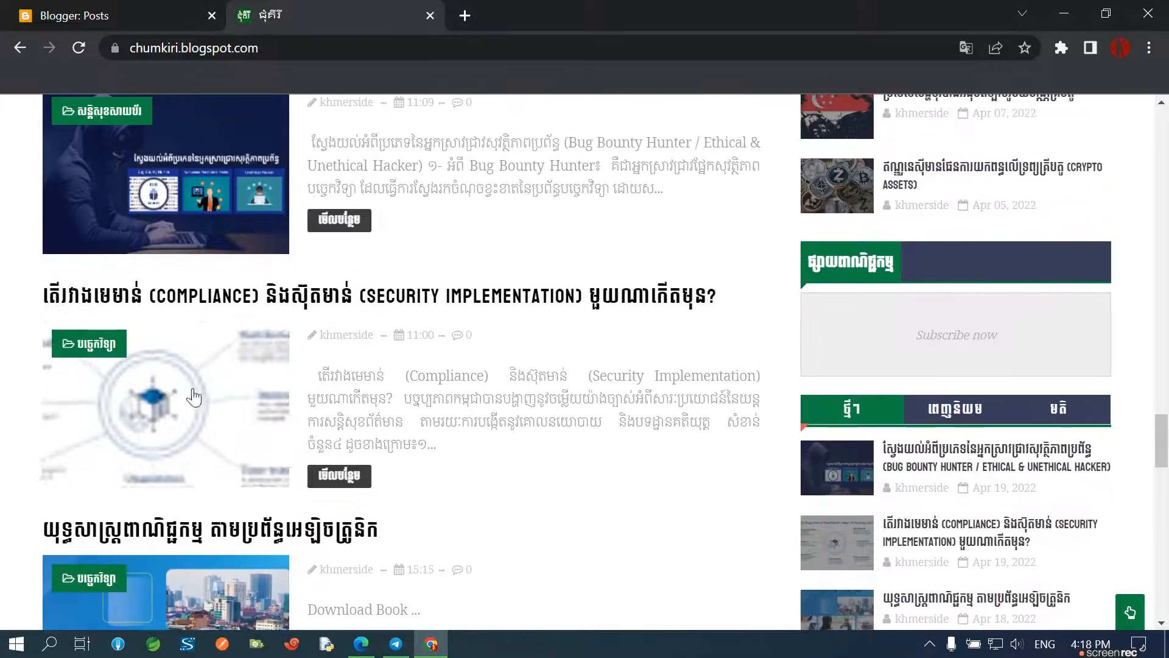
Open the Compliance / Security Implementation post for editing in HTML view and format its HTML
{"action": "key", "text": "ctrl+shift+Tab"}
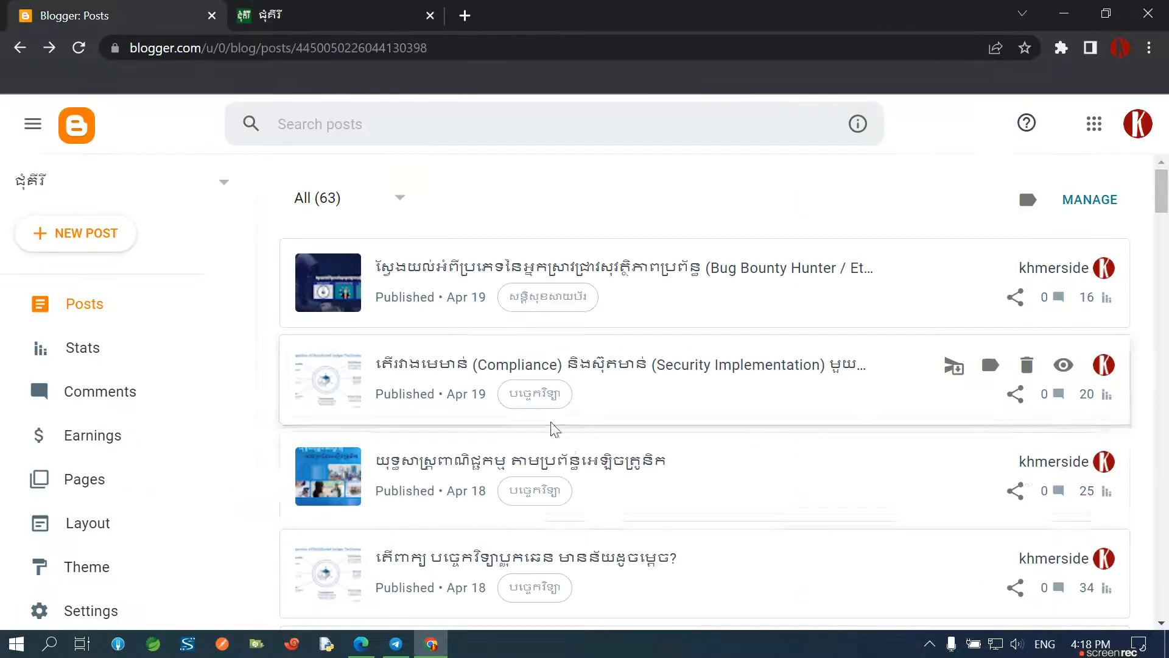
{"action": "left_click", "coordinate": [400, 380]}
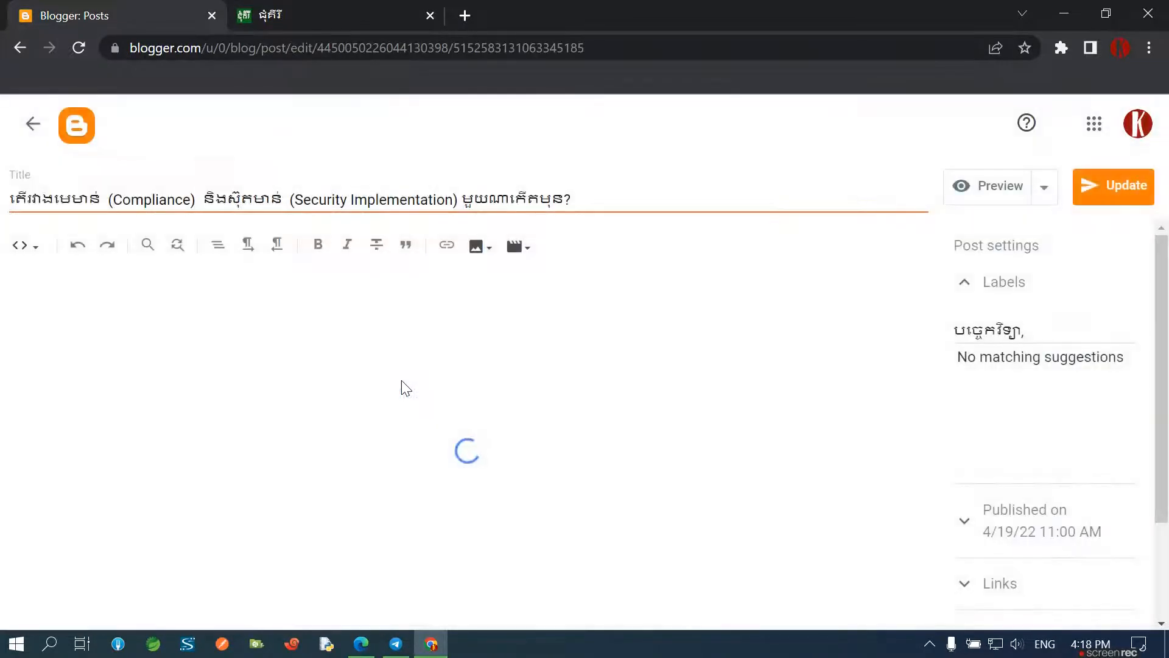
{"action": "left_click", "coordinate": [24, 245]}
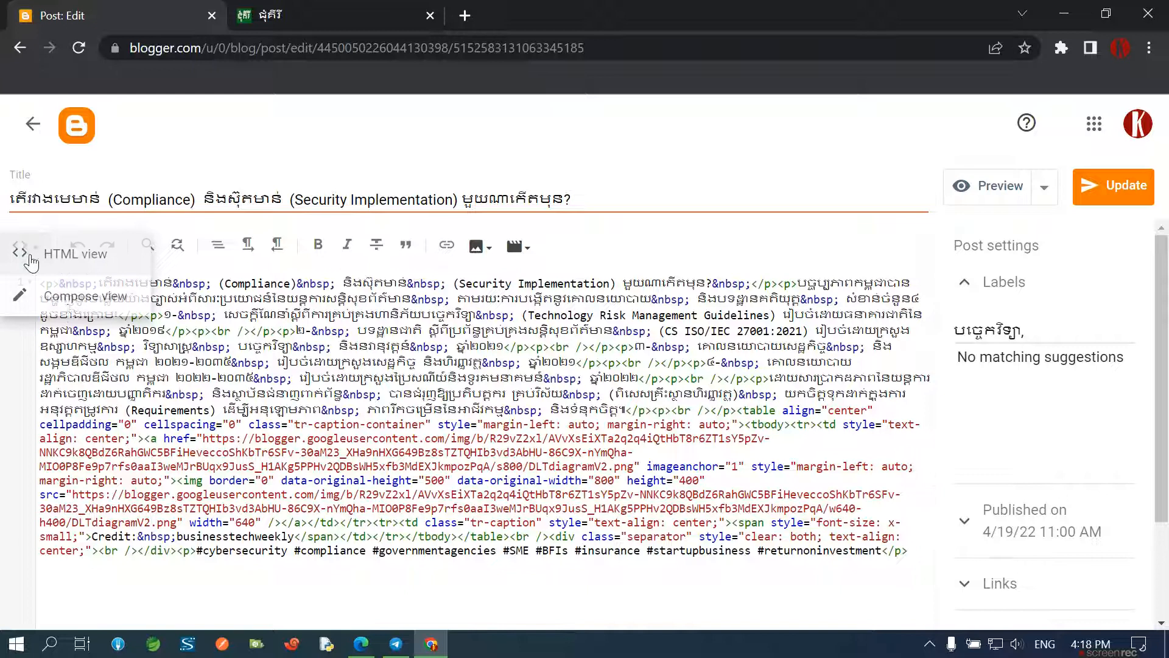
{"action": "left_click", "coordinate": [77, 255]}
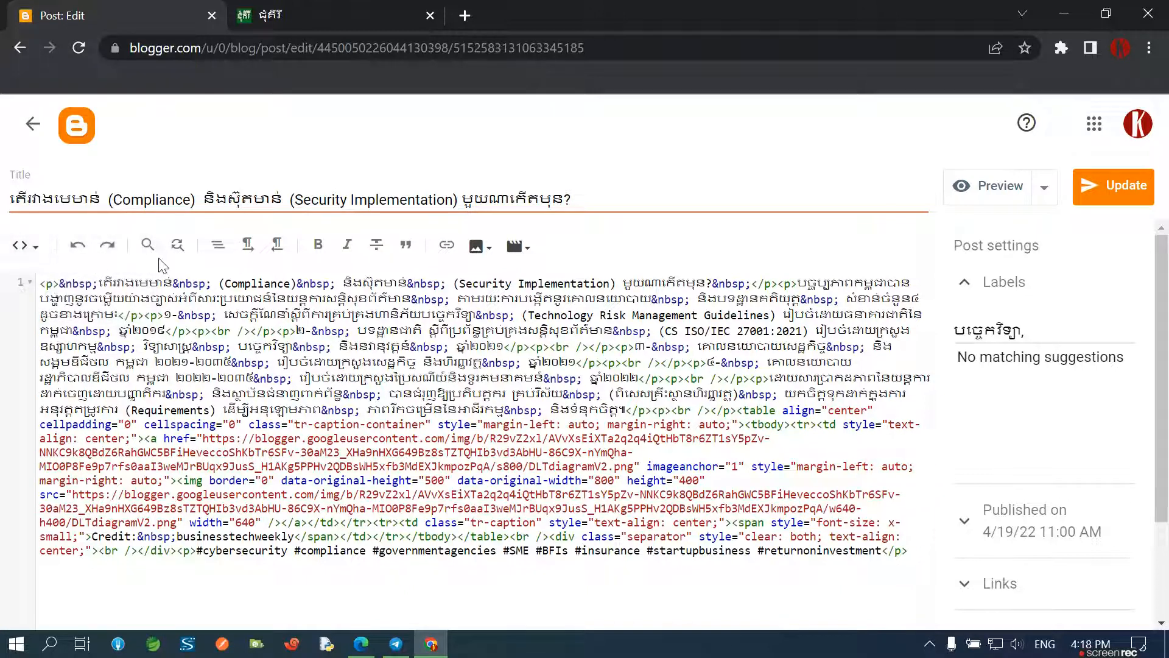
{"action": "left_click", "coordinate": [218, 245]}
Copy the size code s800 from the DLTdiagramV2.png link's href URL
{"action": "scroll", "coordinate": [326, 370], "scroll_direction": "up", "scroll_amount": 10}
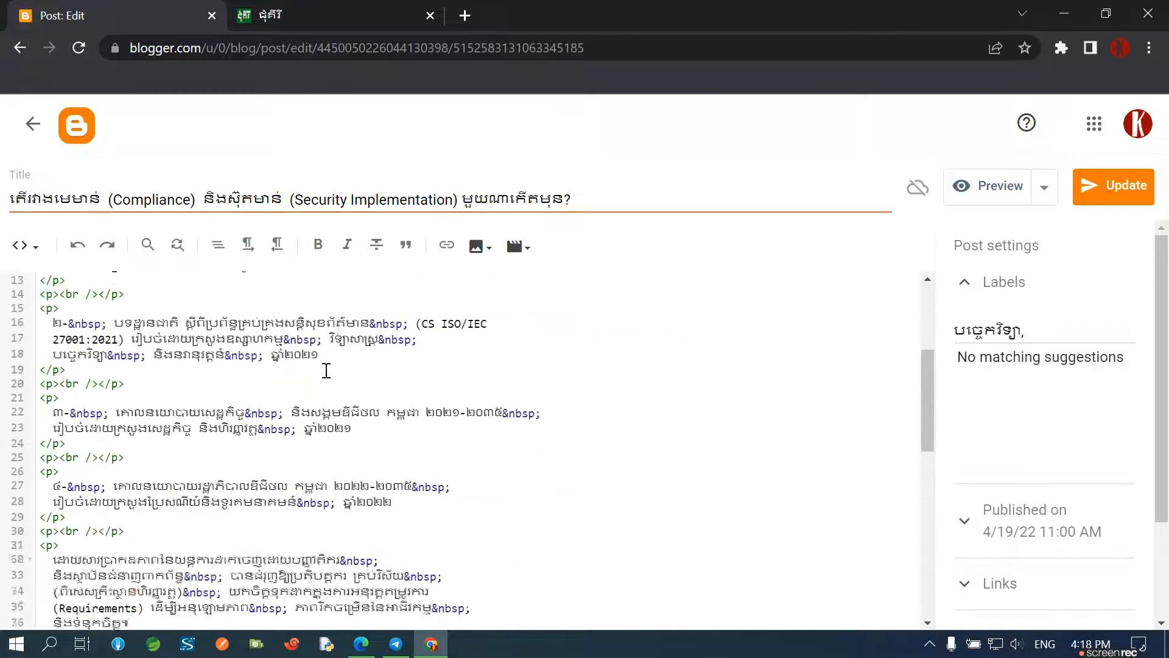
{"action": "scroll", "coordinate": [334, 416], "scroll_direction": "down", "scroll_amount": 1}
{"action": "scroll", "coordinate": [334, 416], "scroll_direction": "down", "scroll_amount": 10}
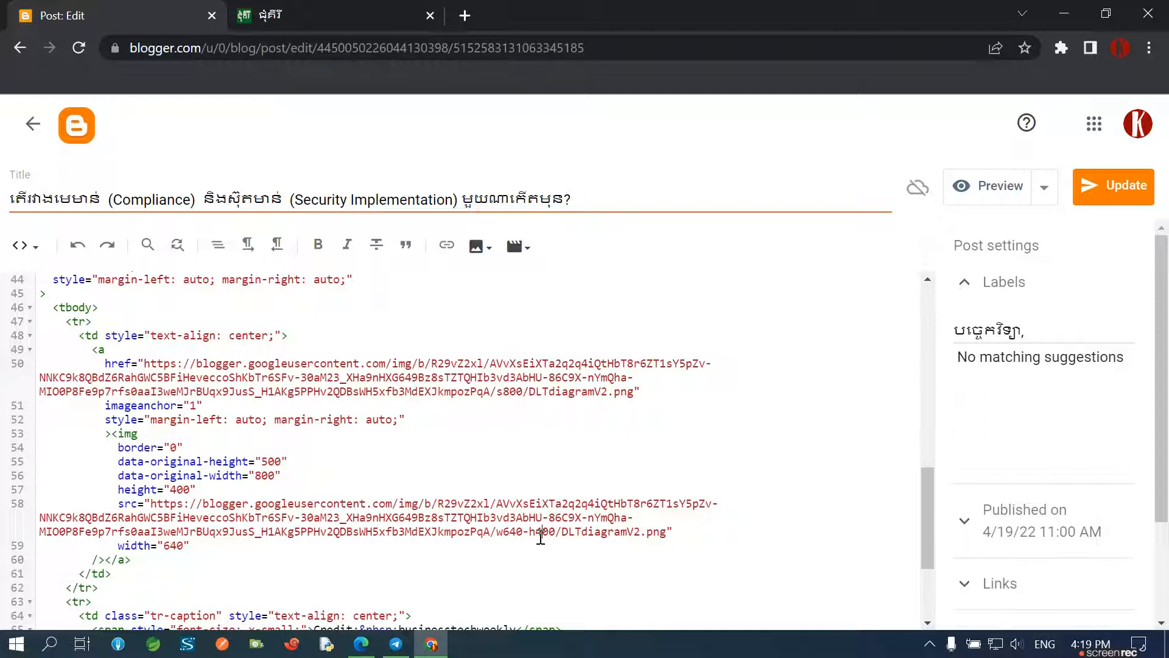
{"action": "right_click", "coordinate": [516, 397]}
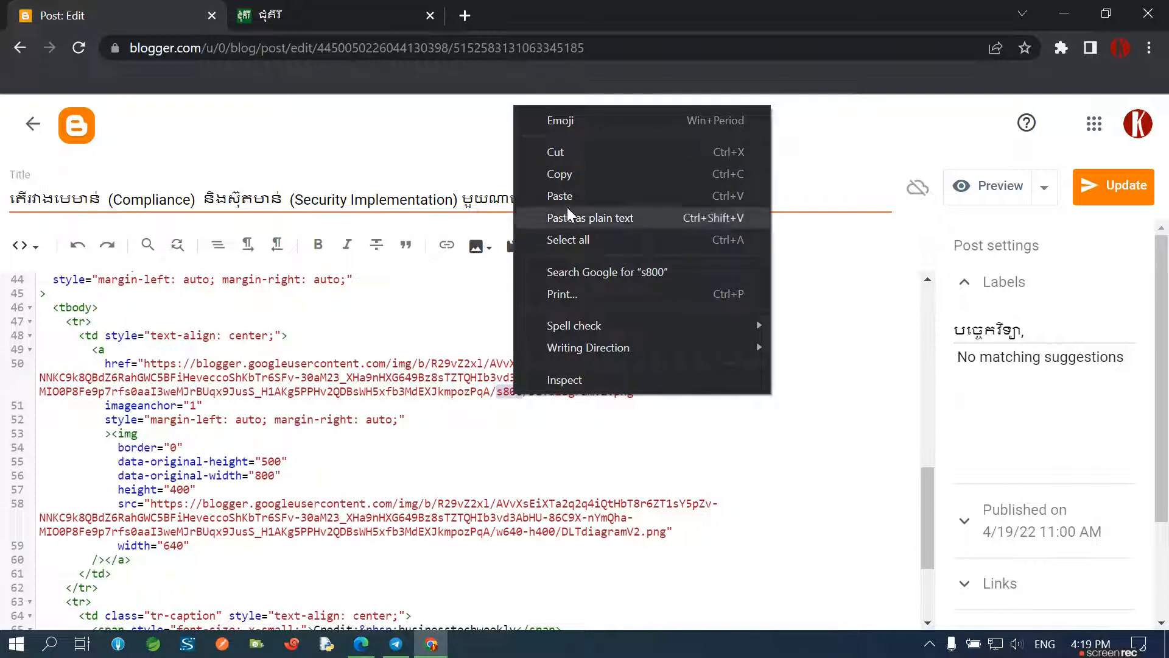
{"action": "left_click", "coordinate": [564, 175]}
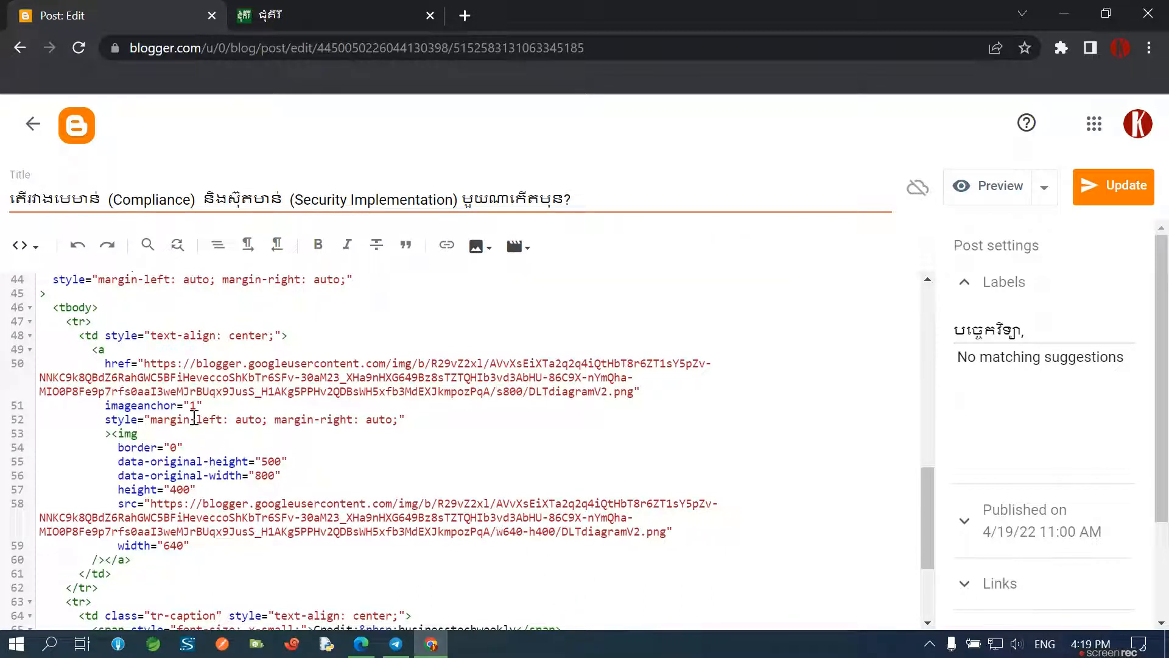
Replace w640-h400 with the copied s800 in the image's src URL and update the Compliance post
{"action": "left_click_drag", "start_coordinate": [92, 352], "coordinate": [186, 563]}
{"action": "left_click", "coordinate": [185, 544]}
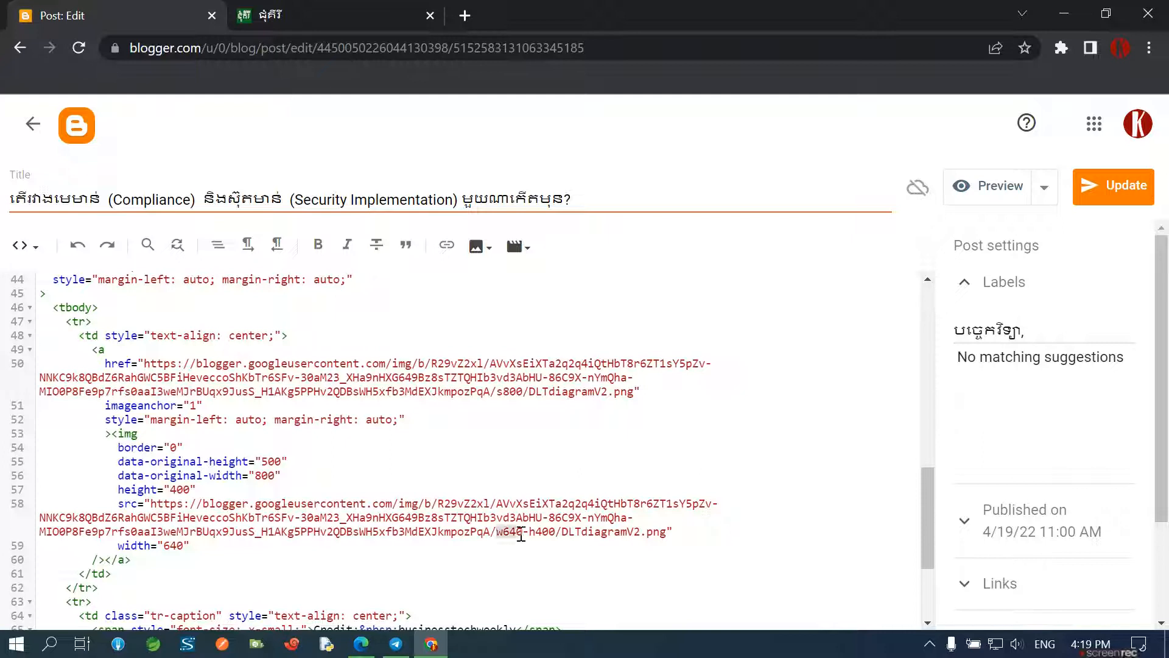
{"action": "left_click_drag", "start_coordinate": [518, 536], "coordinate": [556, 535]}
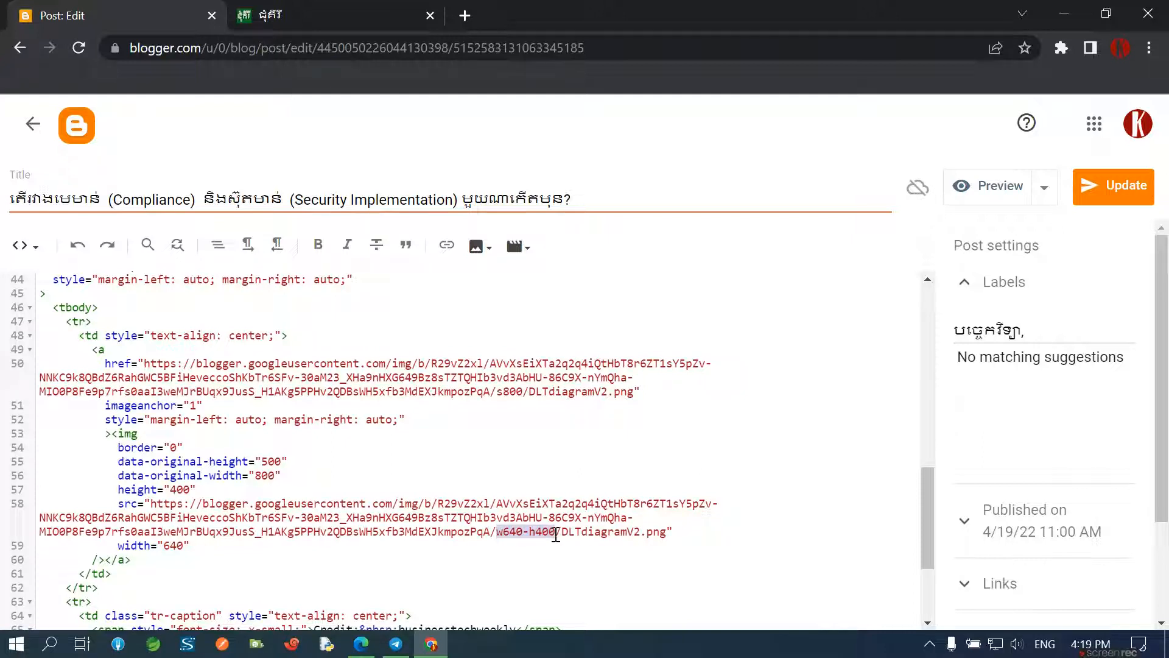
{"action": "right_click", "coordinate": [529, 533]}
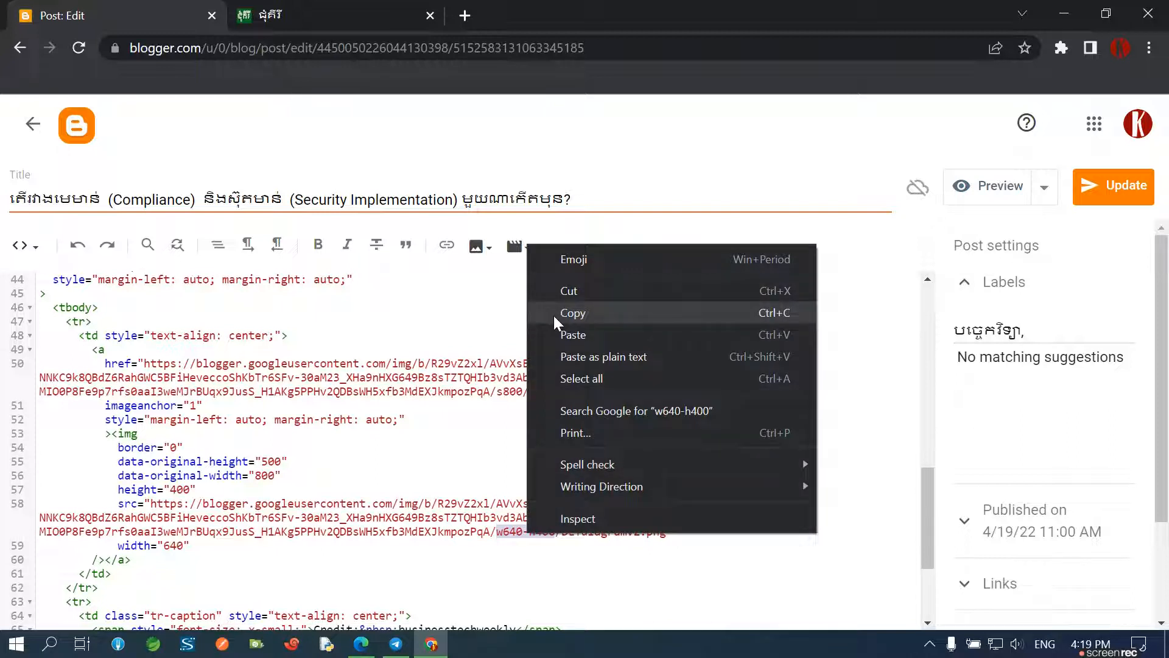
{"action": "left_click", "coordinate": [567, 335]}
{"action": "left_click", "coordinate": [549, 532]}
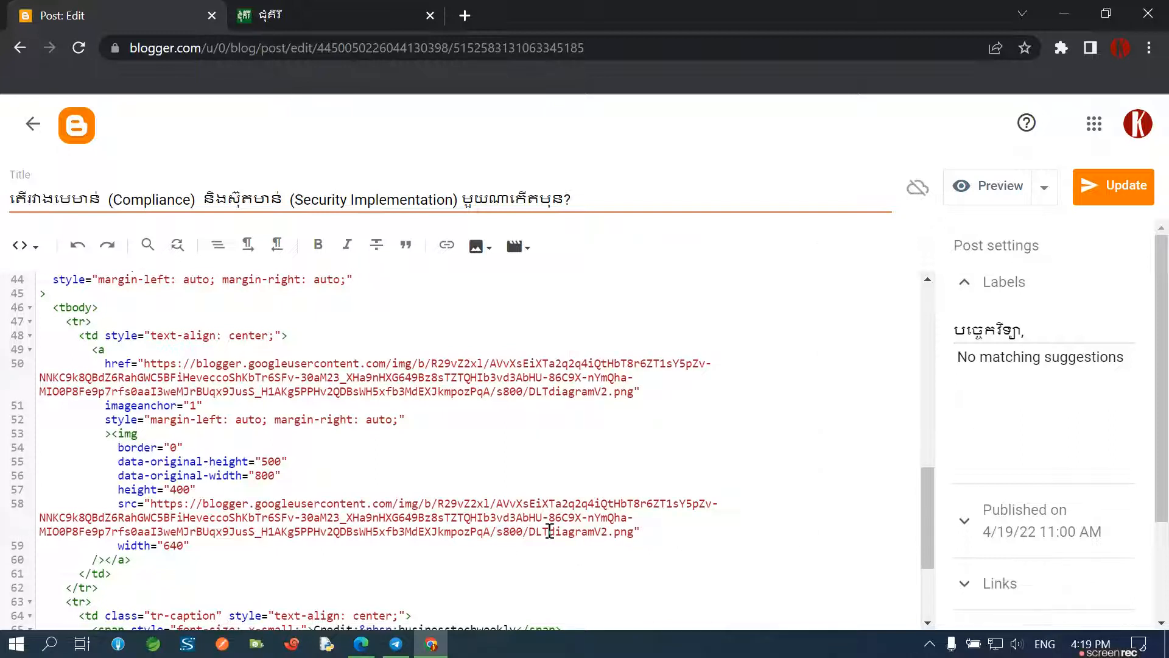
{"action": "left_click", "coordinate": [1116, 195]}
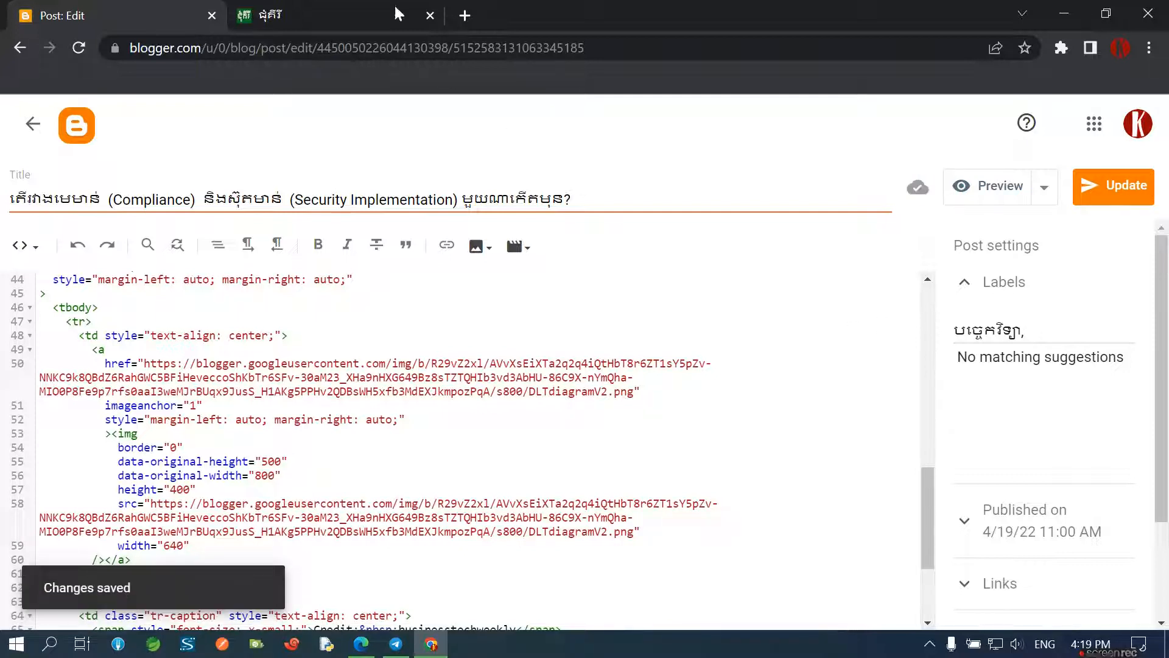
Reload the live blog homepage and examine the thumbnails of the Compliance post and the posts below it
{"action": "left_click", "coordinate": [399, 13]}
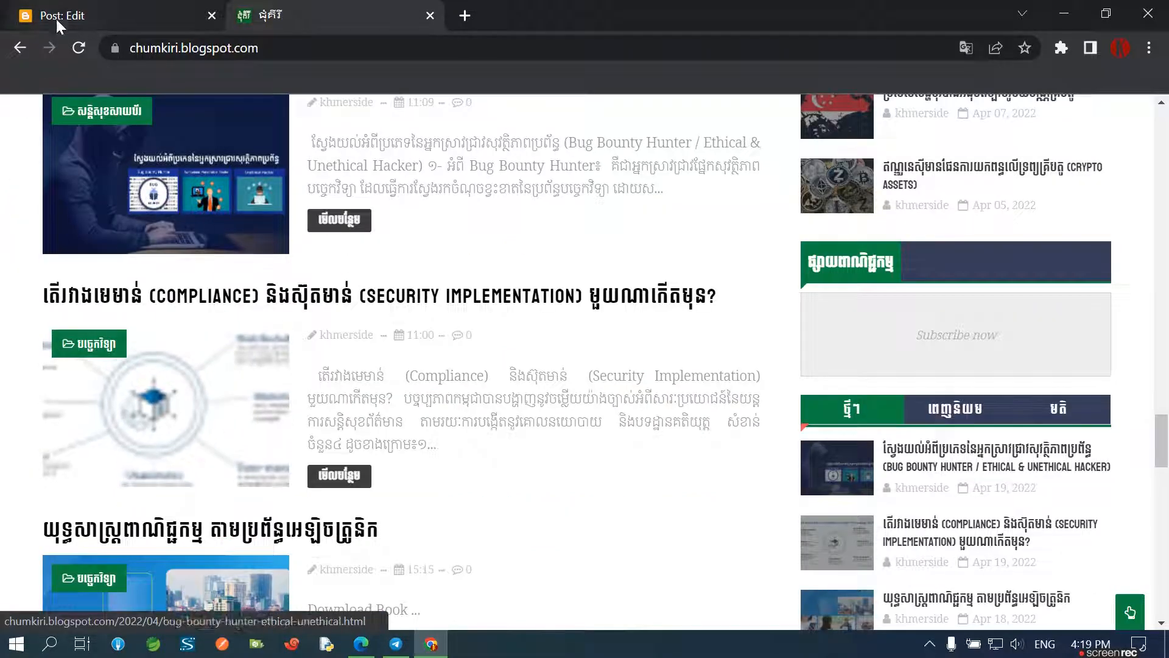
{"action": "left_click", "coordinate": [78, 47]}
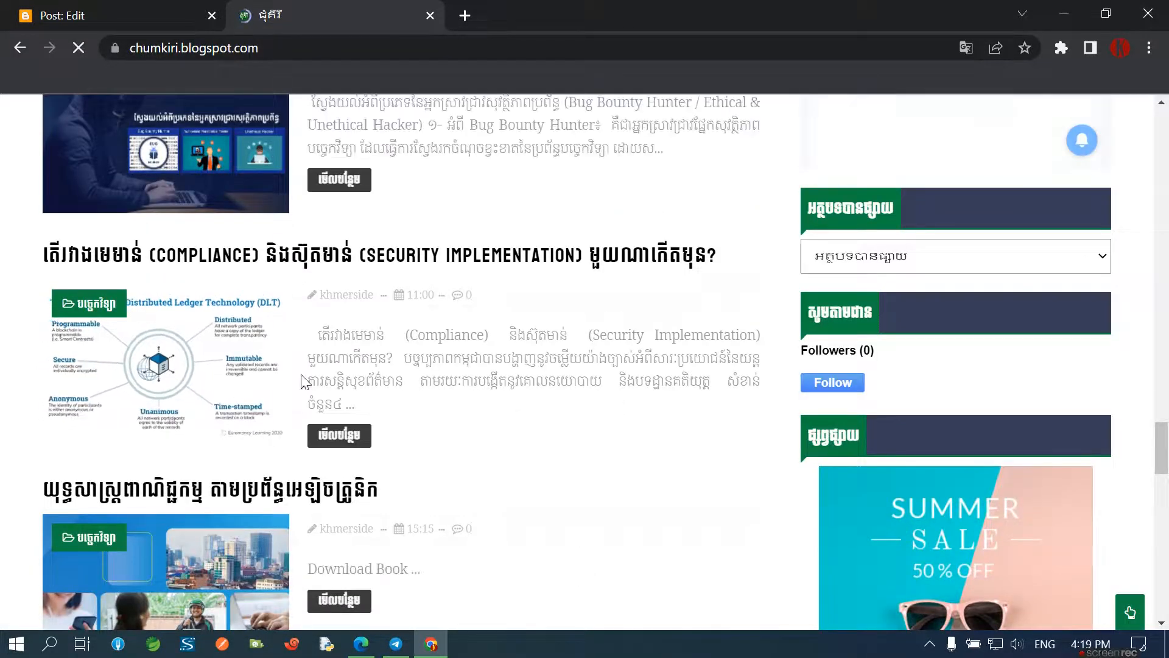
{"action": "scroll", "coordinate": [445, 411], "scroll_direction": "up", "scroll_amount": 5}
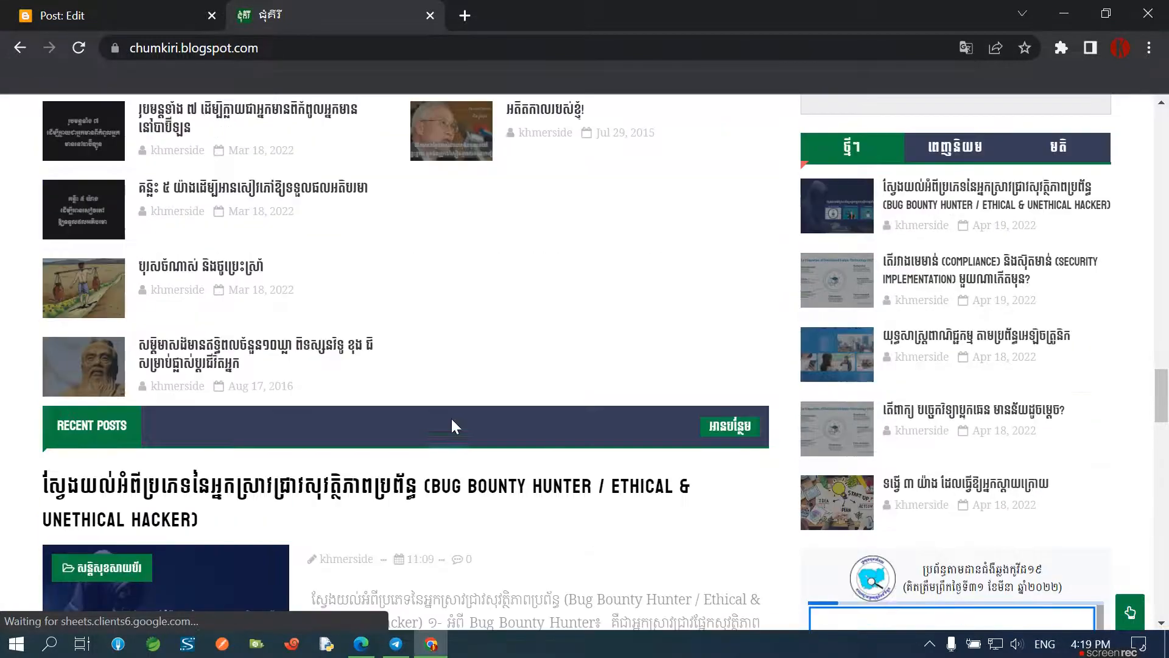
{"action": "scroll", "coordinate": [481, 462], "scroll_direction": "down", "scroll_amount": 10}
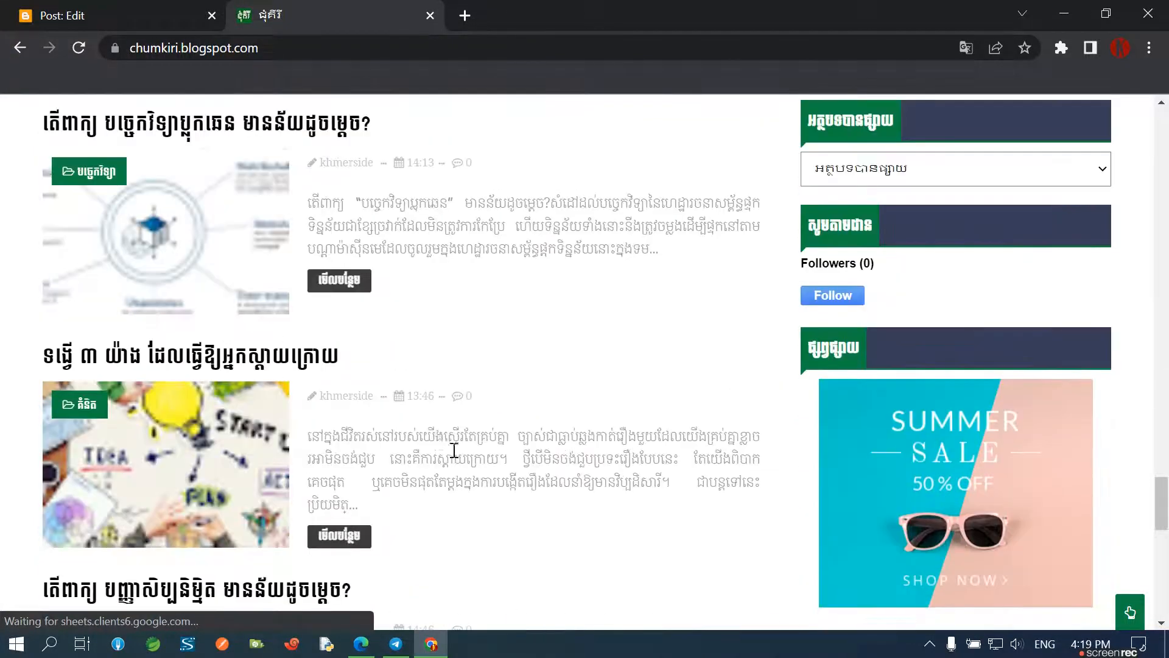
{"action": "scroll", "coordinate": [183, 256], "scroll_direction": "up", "scroll_amount": 1}
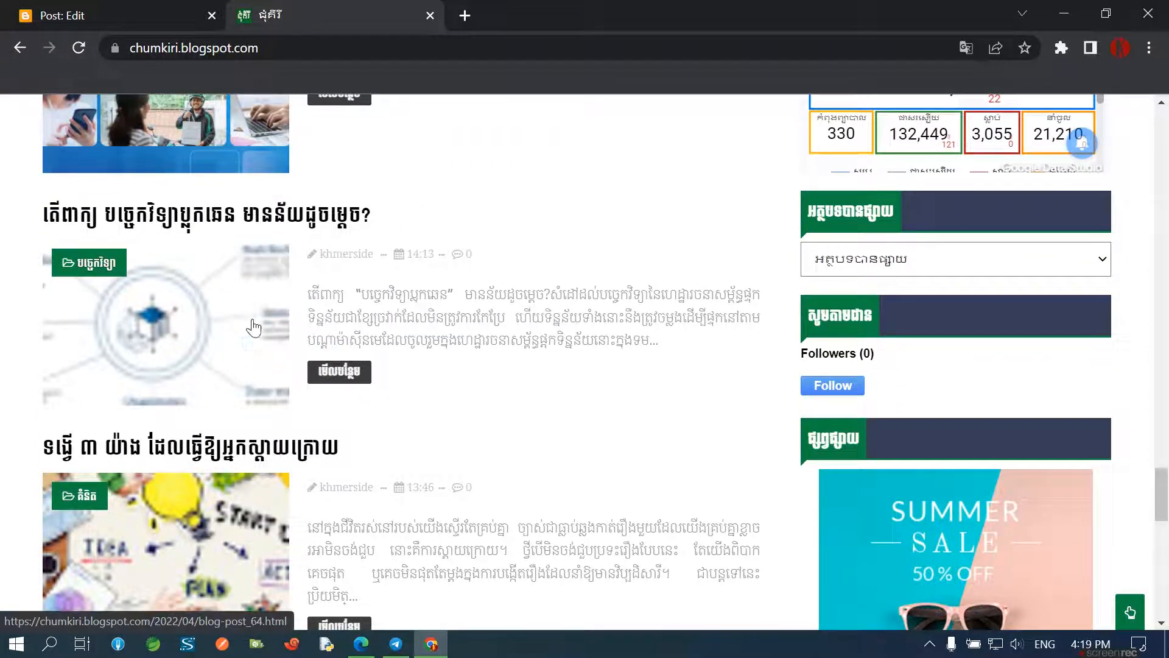
Open the Apr 18 blockchain post from the post list in HTML view and format its HTML
{"action": "left_click", "coordinate": [112, 12]}
{"action": "left_click", "coordinate": [33, 124]}
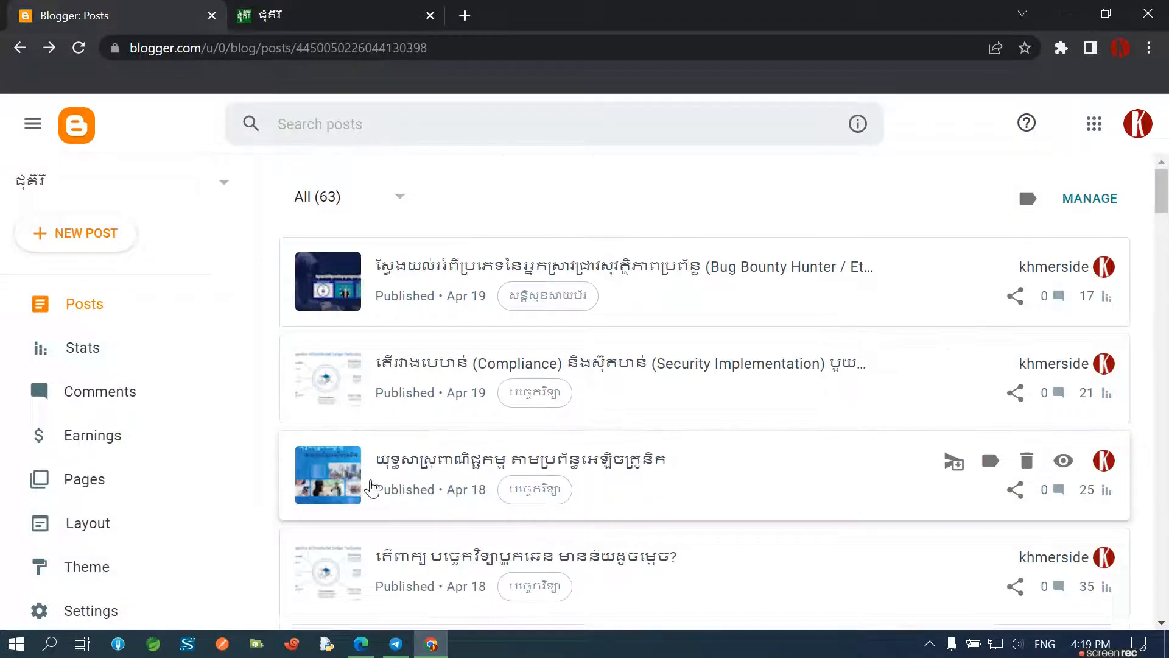
{"action": "scroll", "coordinate": [365, 427], "scroll_direction": "down", "scroll_amount": 3}
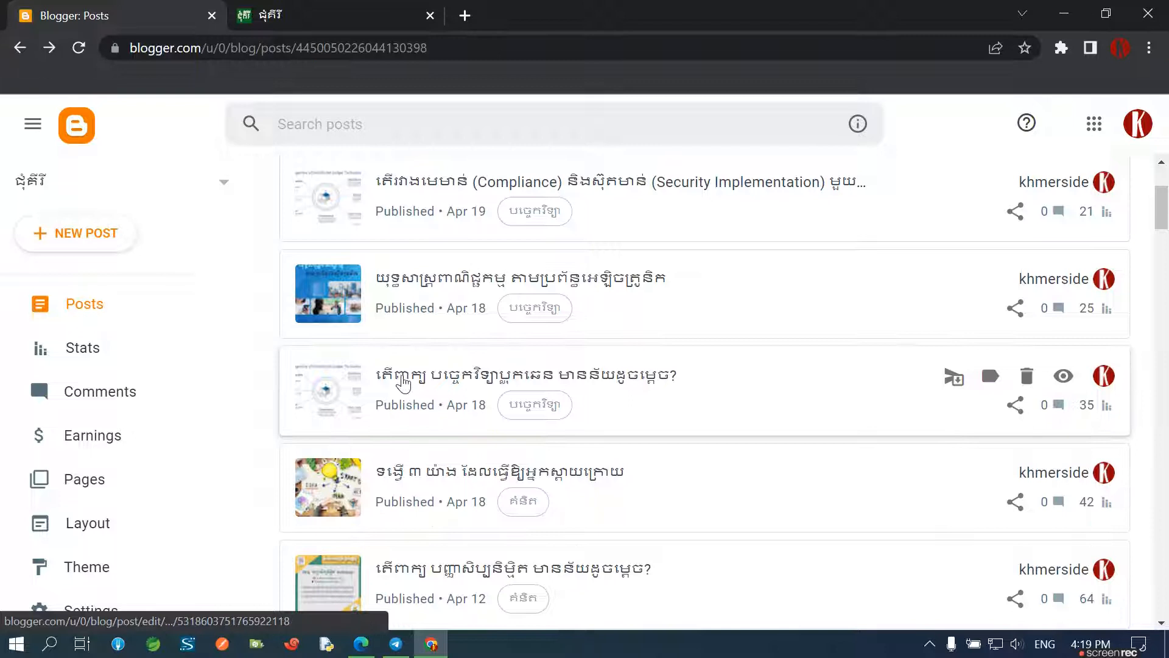
{"action": "left_click", "coordinate": [357, 384]}
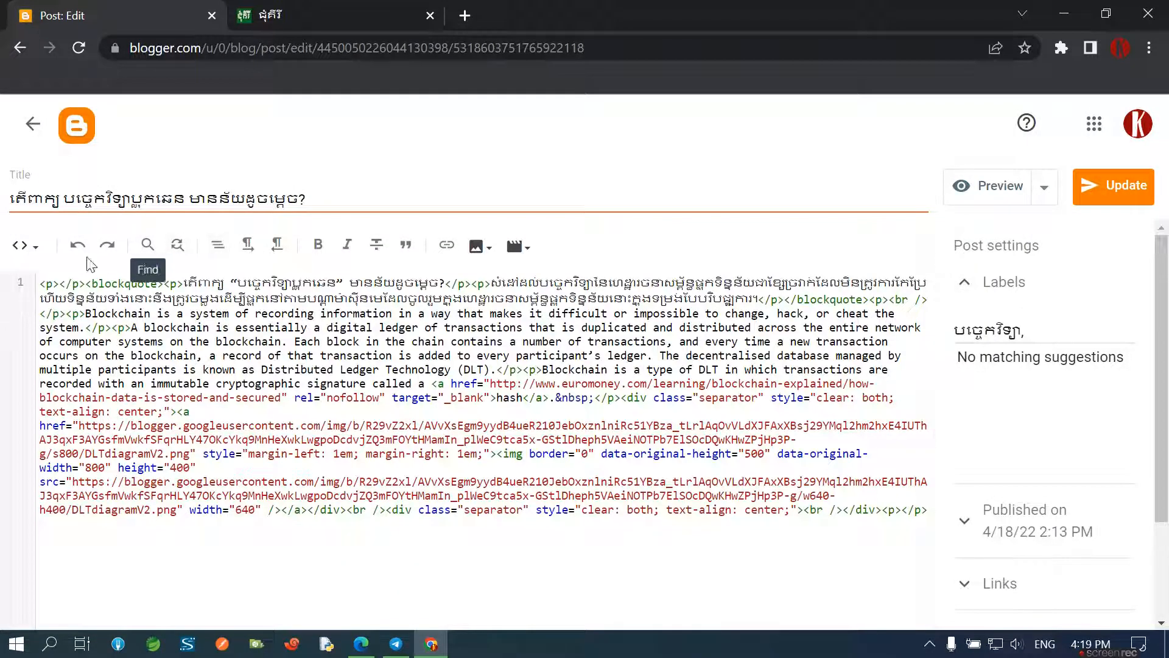
{"action": "left_click", "coordinate": [24, 246]}
{"action": "left_click", "coordinate": [75, 255]}
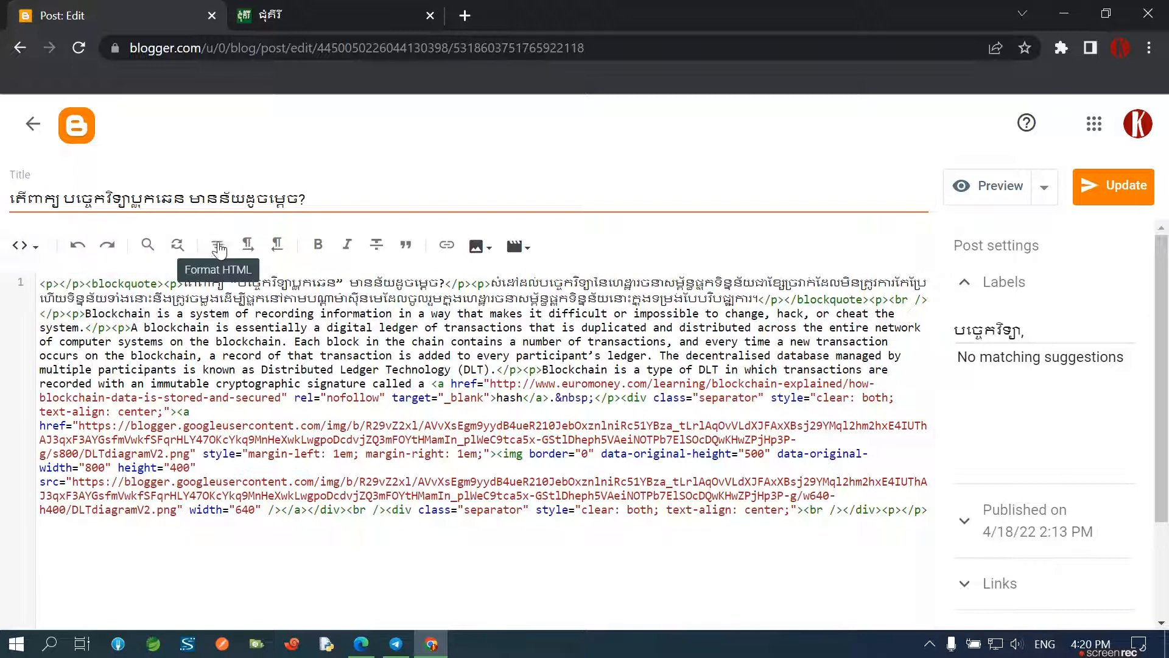
{"action": "left_click", "coordinate": [218, 245]}
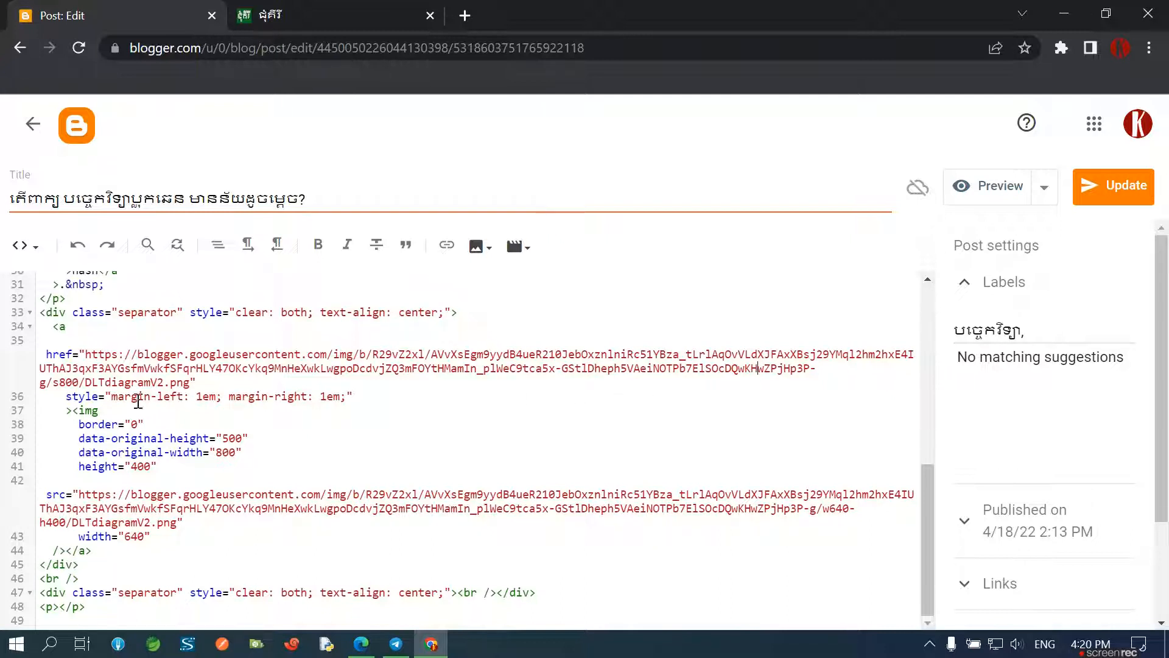
Replace w640-h400 in the blockchain image's src URL with s800 copied from its href URL, and update the post
{"action": "right_click", "coordinate": [58, 384]}
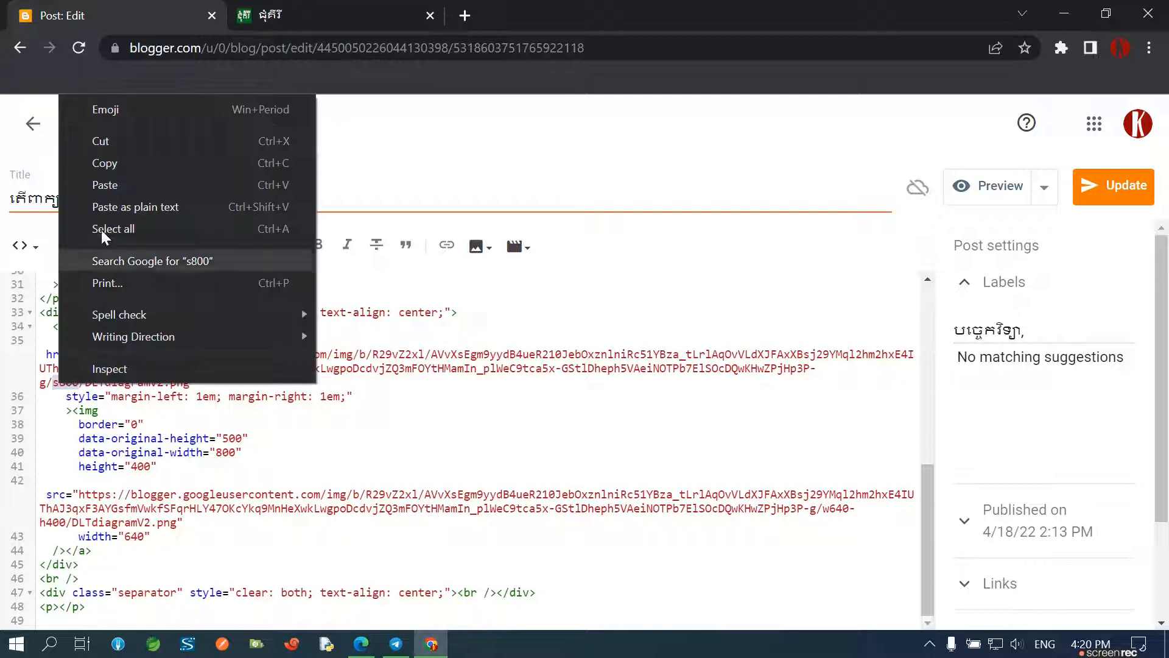
{"action": "left_click", "coordinate": [101, 167]}
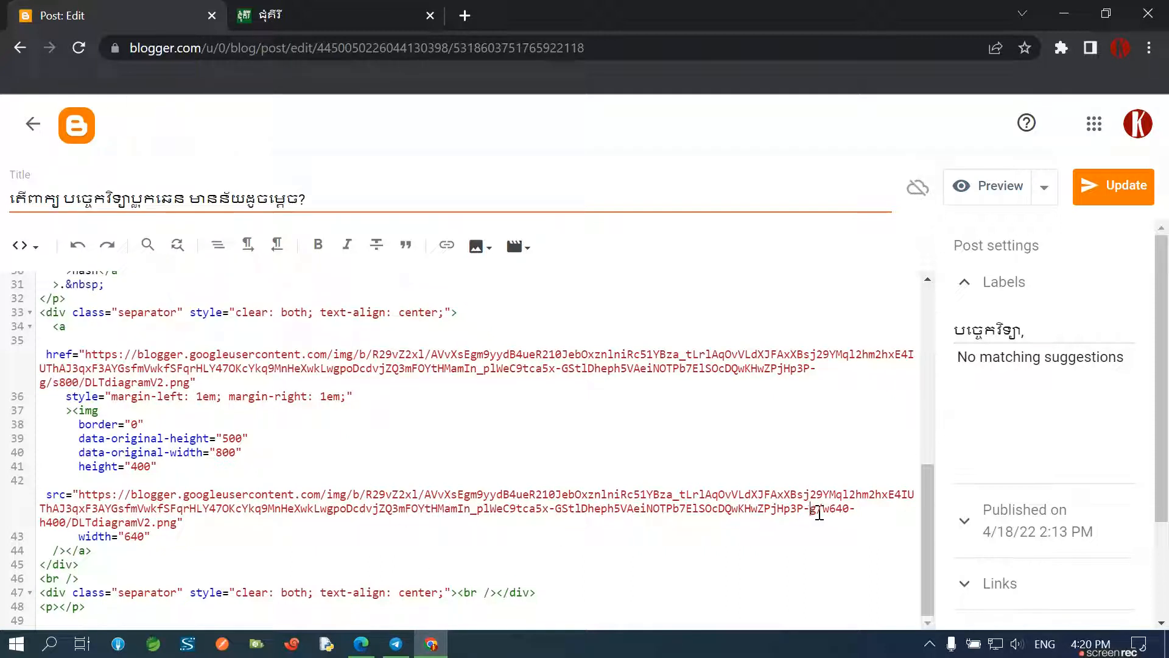
{"action": "left_click_drag", "start_coordinate": [825, 510], "coordinate": [67, 529]}
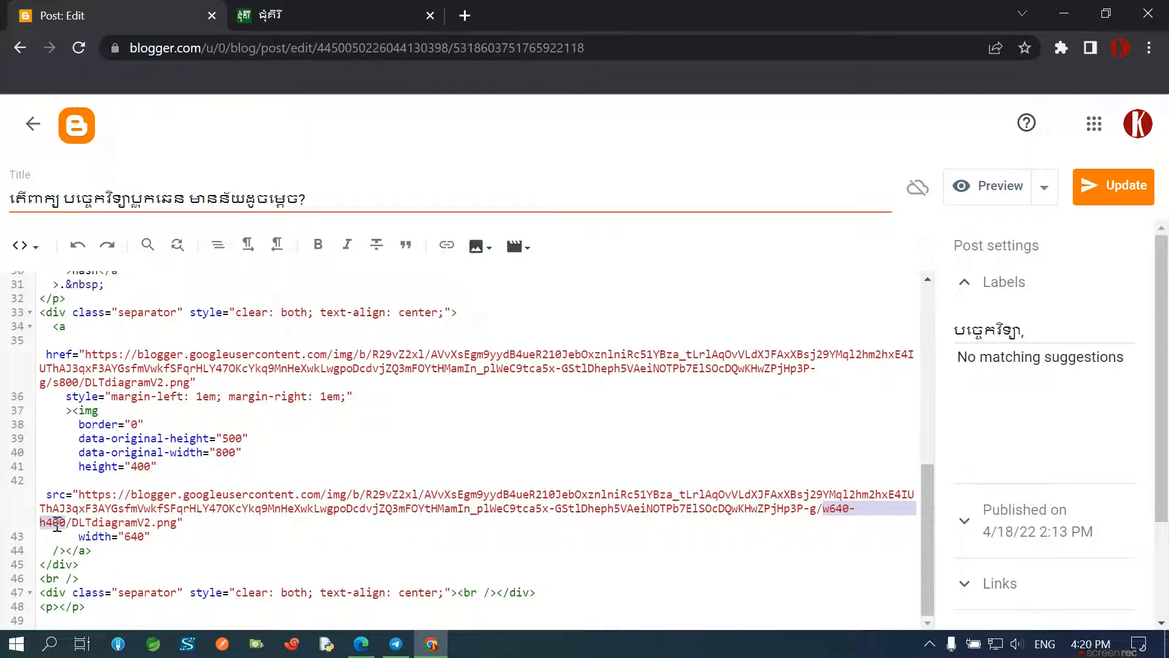
{"action": "right_click", "coordinate": [57, 525]}
{"action": "left_click", "coordinate": [98, 322]}
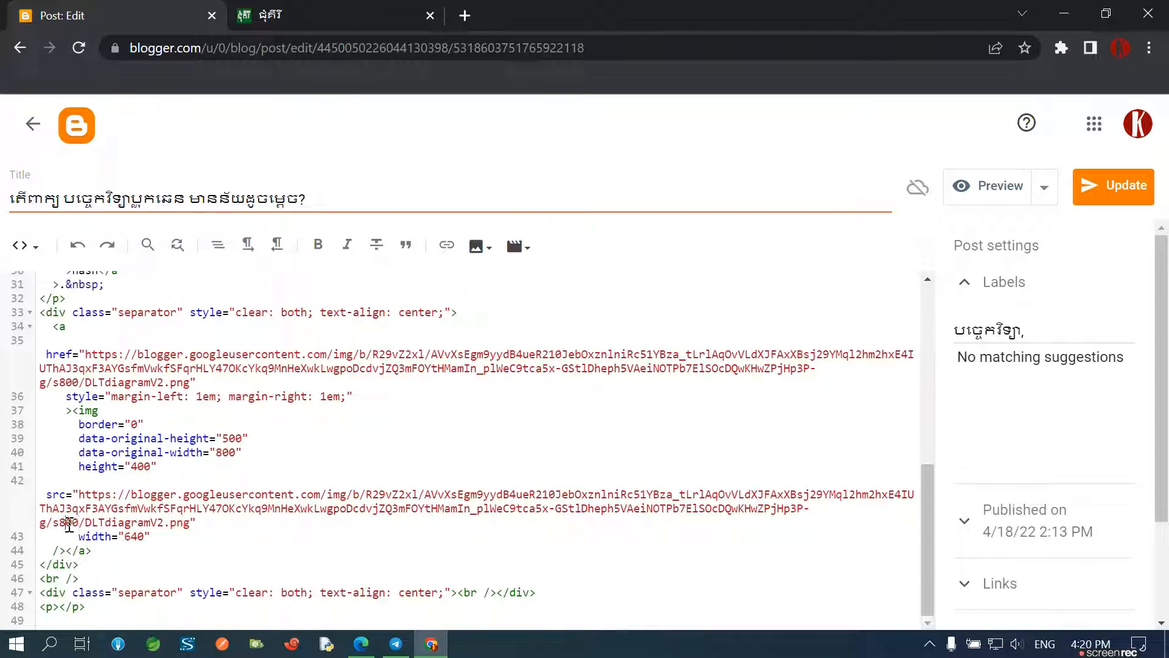
{"action": "left_click_drag", "start_coordinate": [122, 550], "coordinate": [59, 327]}
{"action": "left_click", "coordinate": [59, 327]}
{"action": "left_click", "coordinate": [1118, 186]}
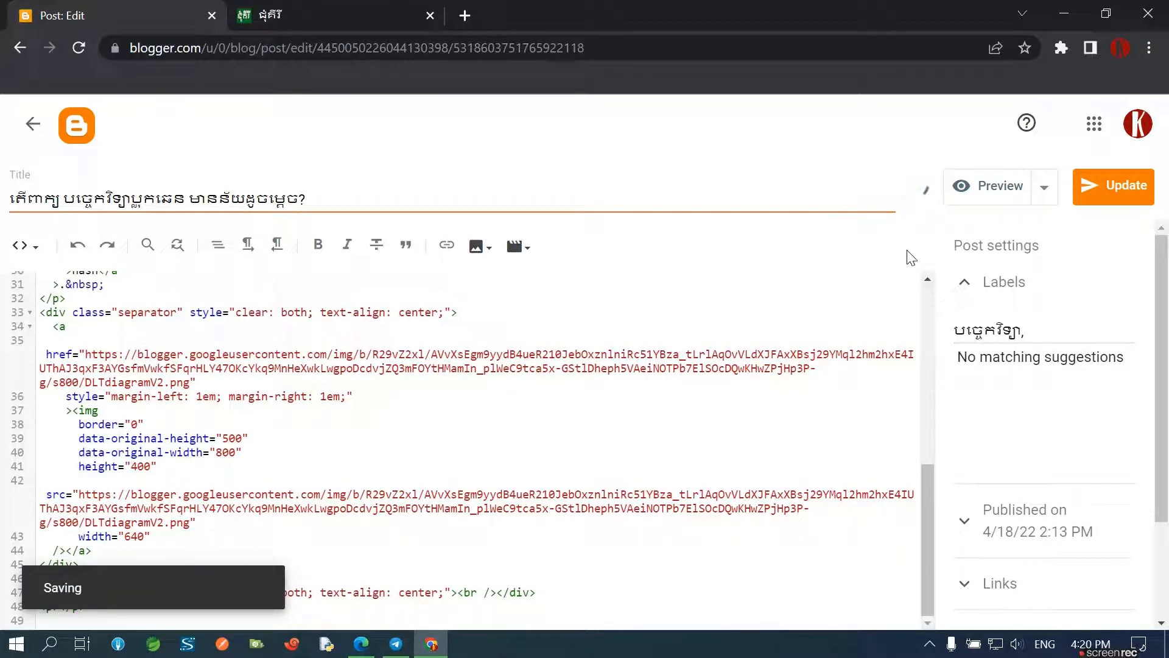
Reload the live blog homepage and compare the blockchain post's thumbnail with the other recent posts' thumbnails
{"action": "left_click", "coordinate": [316, 4]}
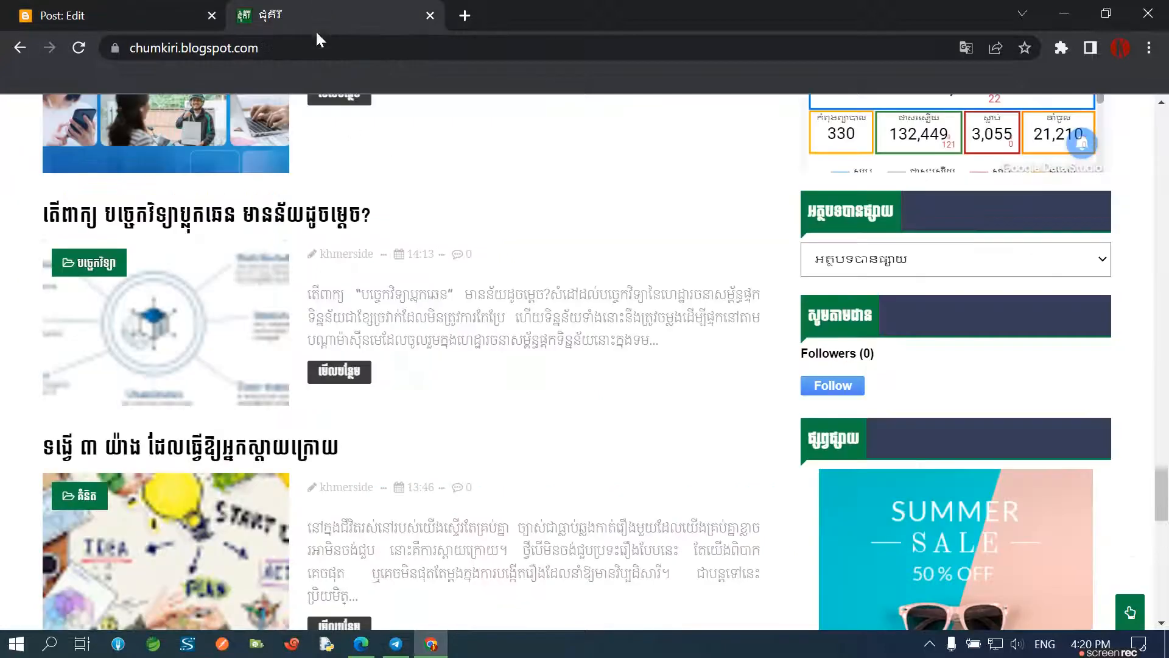
{"action": "left_click", "coordinate": [80, 48]}
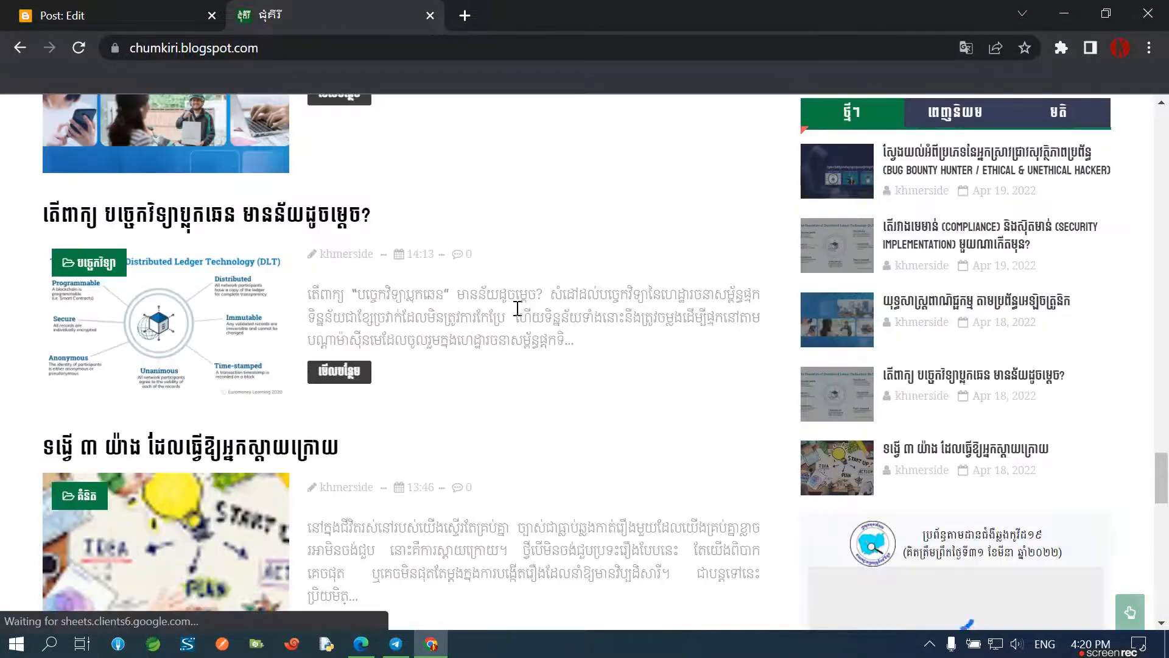
{"action": "scroll", "coordinate": [183, 377], "scroll_direction": "up", "scroll_amount": 6}
{"action": "scroll", "coordinate": [190, 366], "scroll_direction": "up", "scroll_amount": 6}
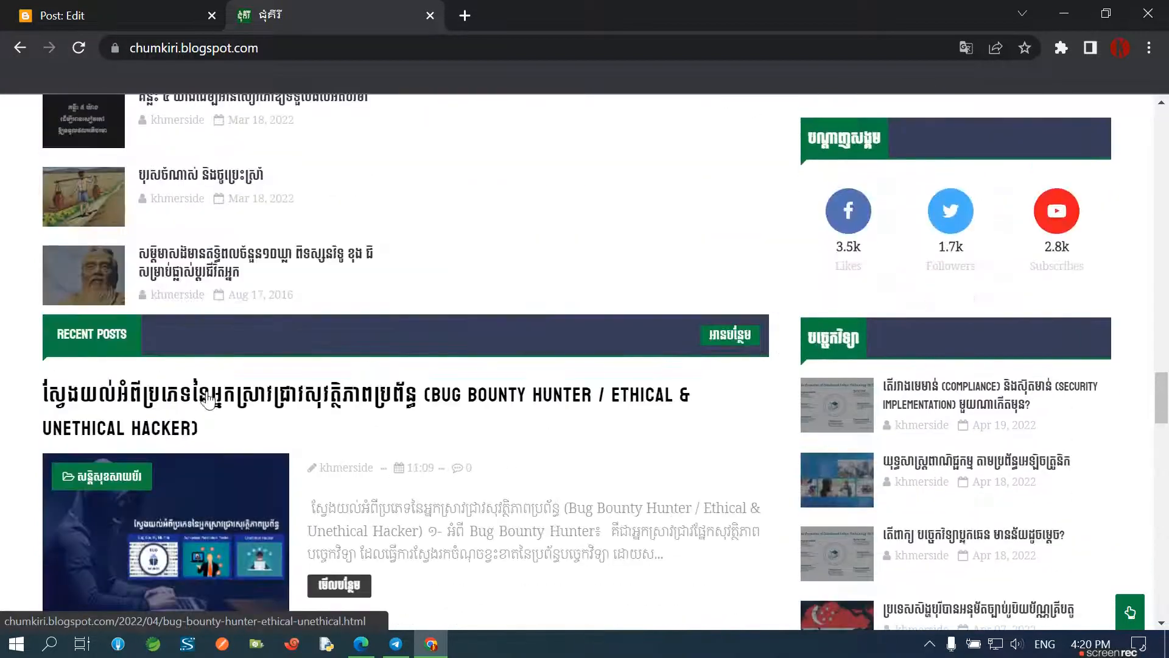
{"action": "scroll", "coordinate": [254, 535], "scroll_direction": "down", "scroll_amount": 11}
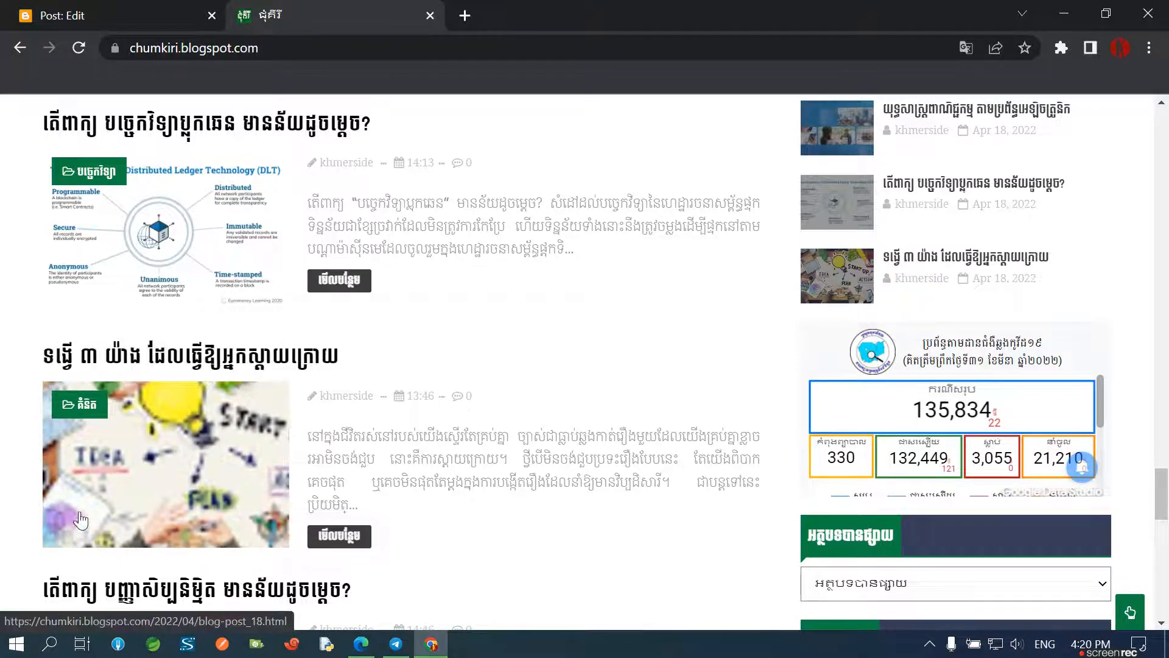
Open the Apr 18 post with the START UP idea-and-plan image from the post list and format its HTML
{"action": "left_click", "coordinate": [80, 19]}
{"action": "left_click", "coordinate": [18, 49]}
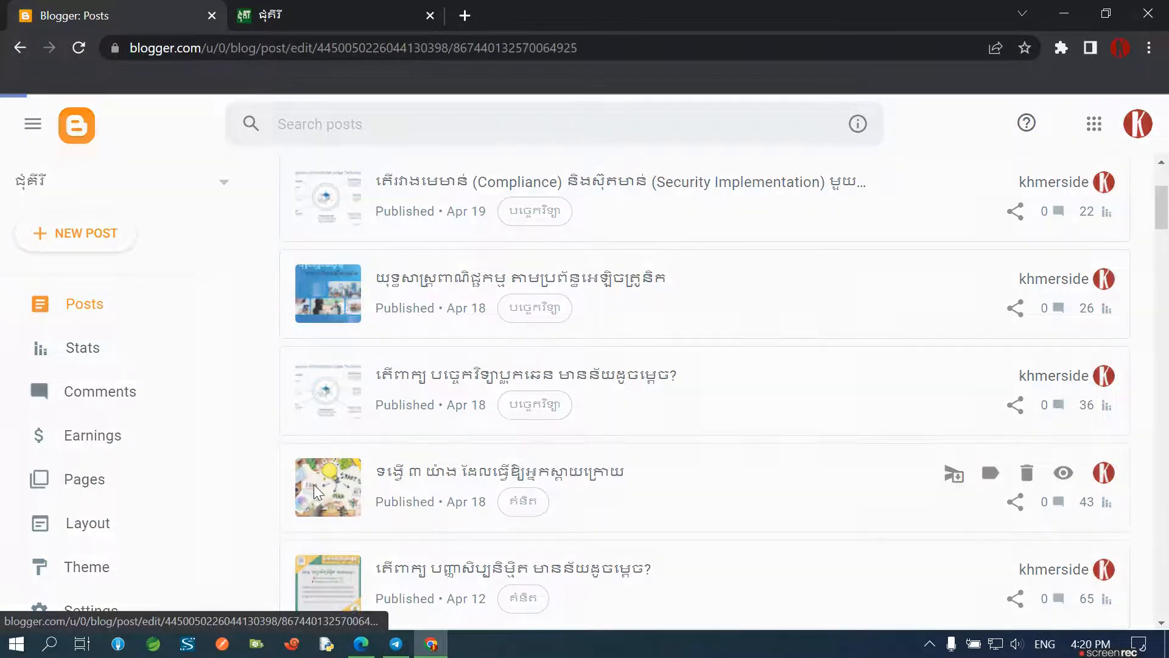
{"action": "left_click", "coordinate": [313, 489]}
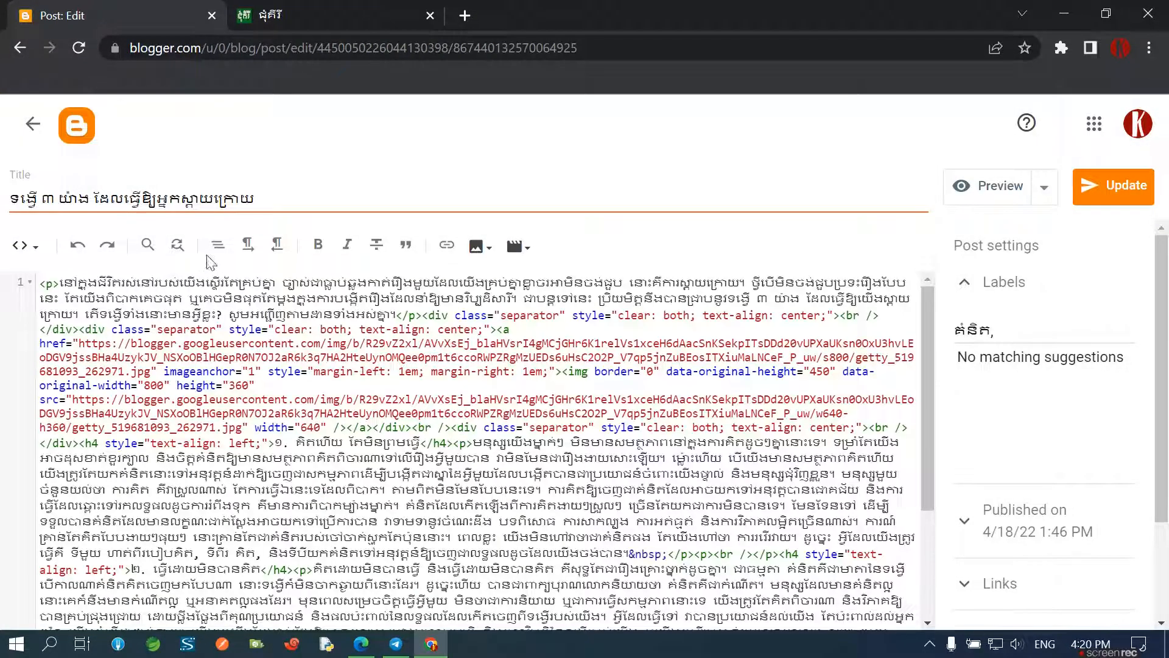
{"action": "left_click", "coordinate": [217, 244]}
{"action": "scroll", "coordinate": [232, 465], "scroll_direction": "up", "scroll_amount": 10}
{"action": "scroll", "coordinate": [233, 465], "scroll_direction": "up", "scroll_amount": 4}
{"action": "scroll", "coordinate": [233, 475], "scroll_direction": "down", "scroll_amount": 10}
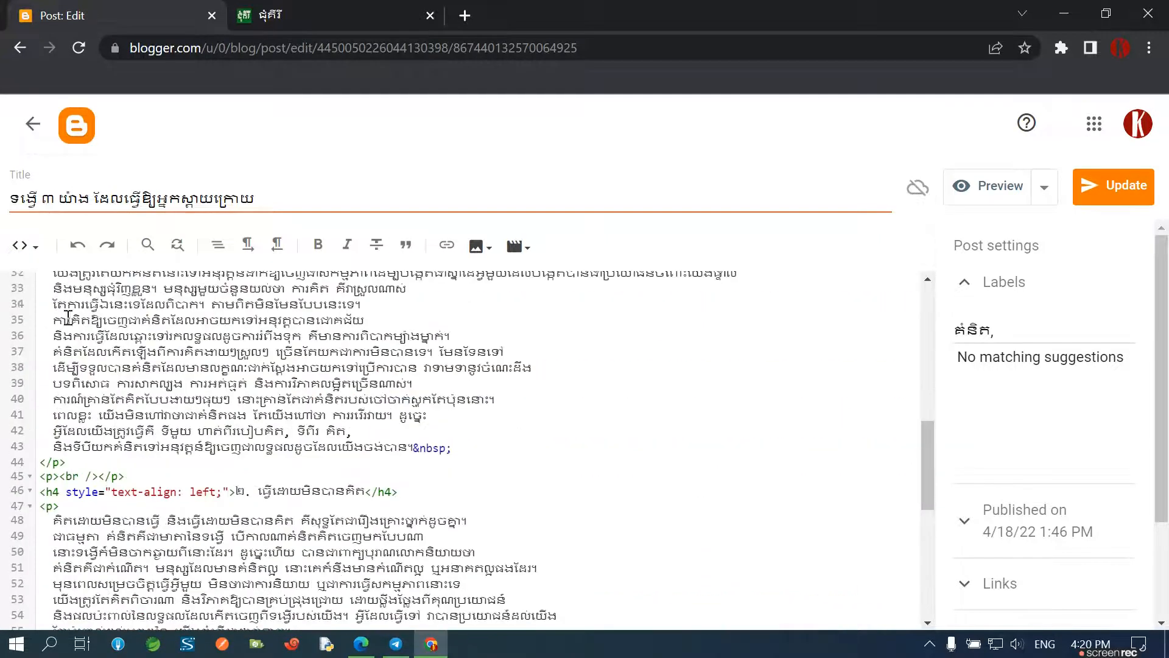
Select the START UP image in compose view and return to HTML view to locate its image code
{"action": "left_click", "coordinate": [23, 245]}
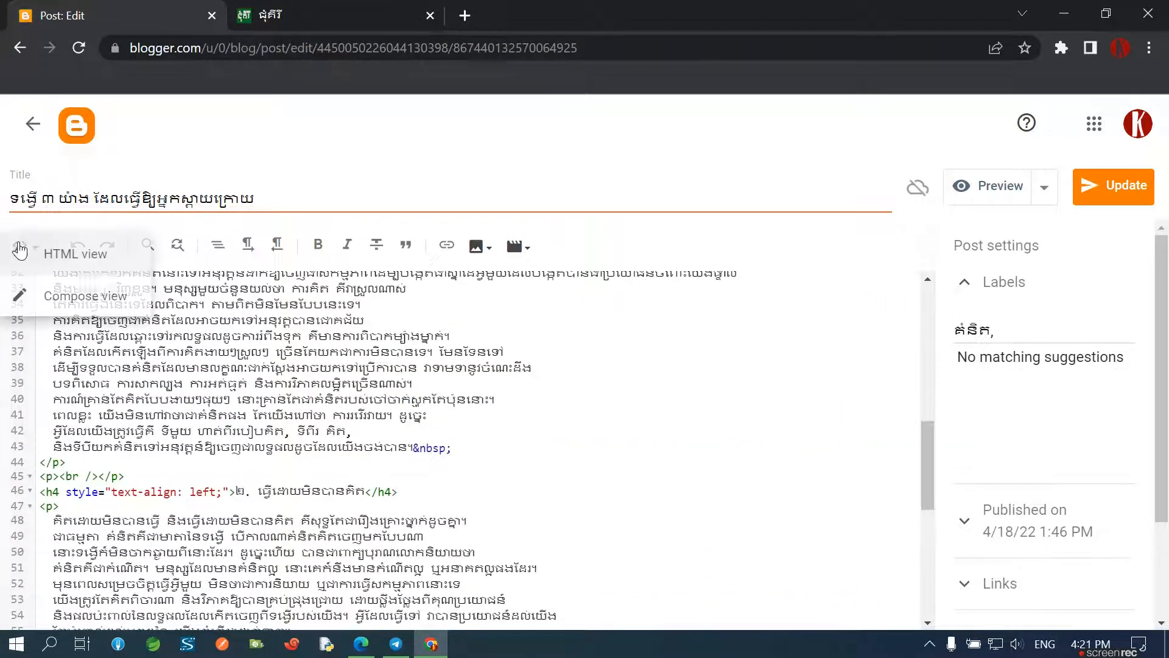
{"action": "left_click", "coordinate": [77, 310]}
{"action": "scroll", "coordinate": [359, 481], "scroll_direction": "down", "scroll_amount": 5}
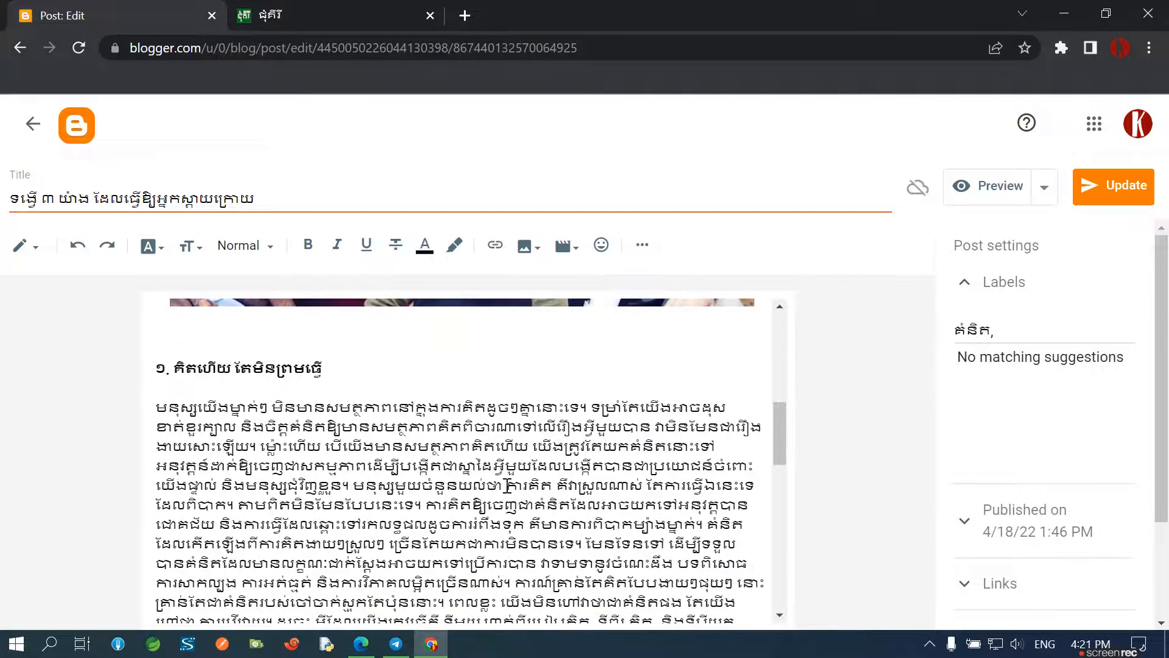
{"action": "scroll", "coordinate": [360, 481], "scroll_direction": "up", "scroll_amount": 5}
{"action": "left_click", "coordinate": [362, 482]}
{"action": "scroll", "coordinate": [483, 504], "scroll_direction": "down", "scroll_amount": 2}
{"action": "scroll", "coordinate": [483, 503], "scroll_direction": "up", "scroll_amount": 1}
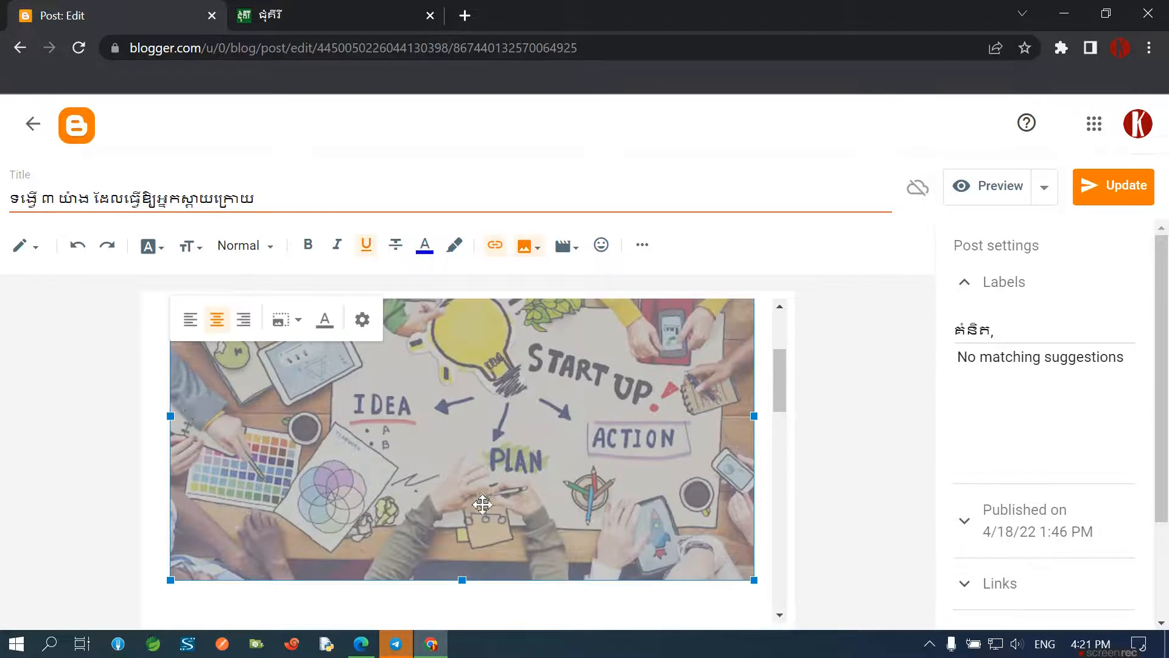
{"action": "left_click", "coordinate": [23, 253]}
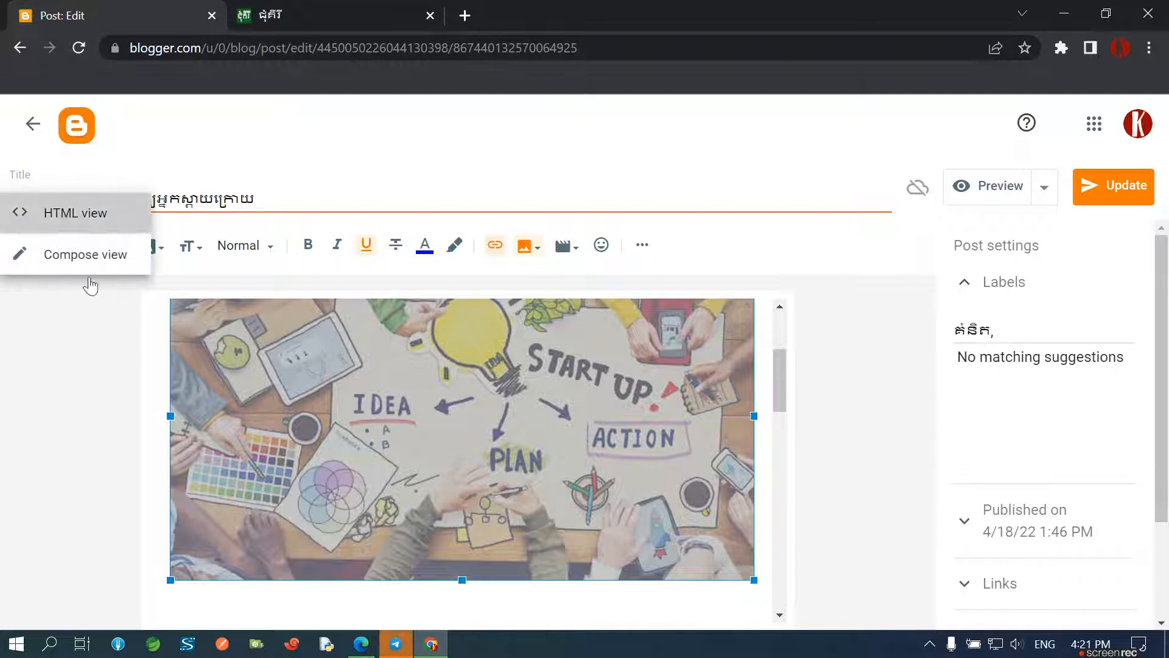
{"action": "left_click", "coordinate": [58, 212]}
{"action": "left_click", "coordinate": [278, 466]}
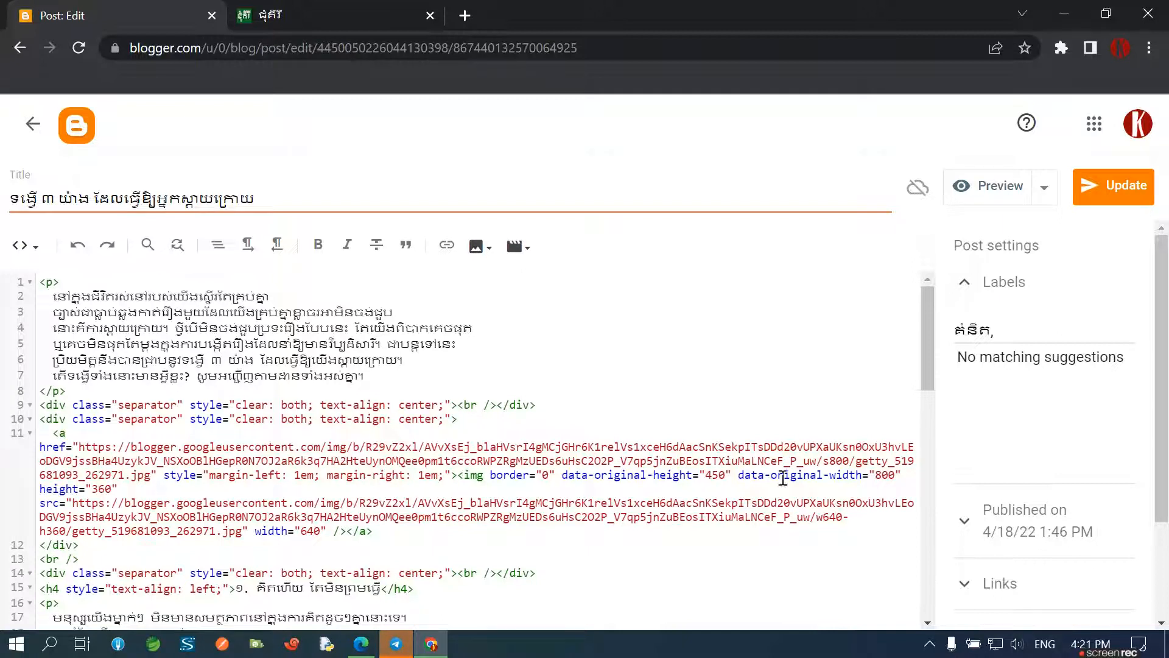
Replace w640-h360 in the START UP image's src URL with s800 copied from its href URL, and update the post
{"action": "double_click", "coordinate": [836, 461]}
{"action": "right_click", "coordinate": [836, 462]}
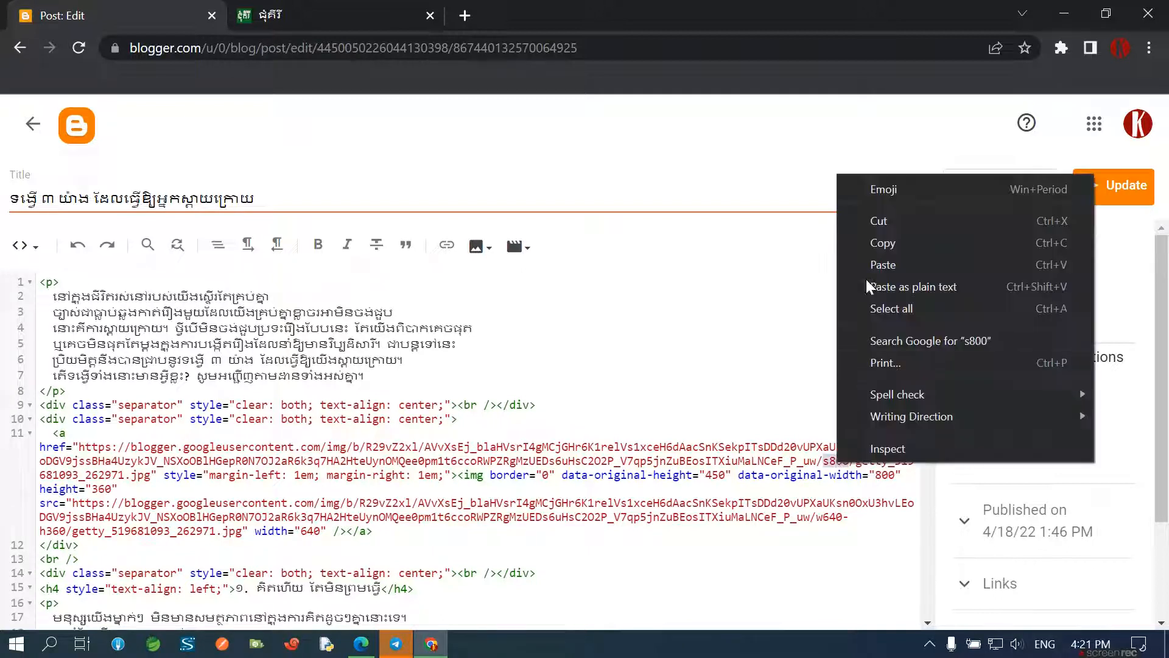
{"action": "left_click", "coordinate": [871, 247]}
{"action": "left_click_drag", "start_coordinate": [48, 432], "coordinate": [336, 532]}
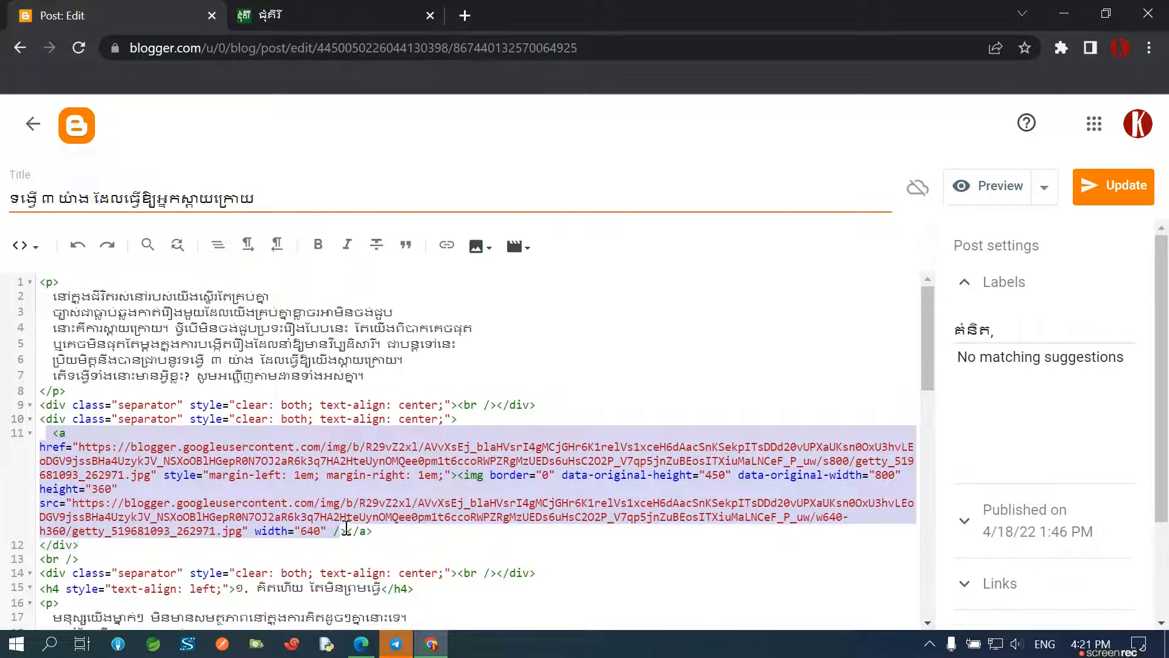
{"action": "left_click", "coordinate": [345, 530]}
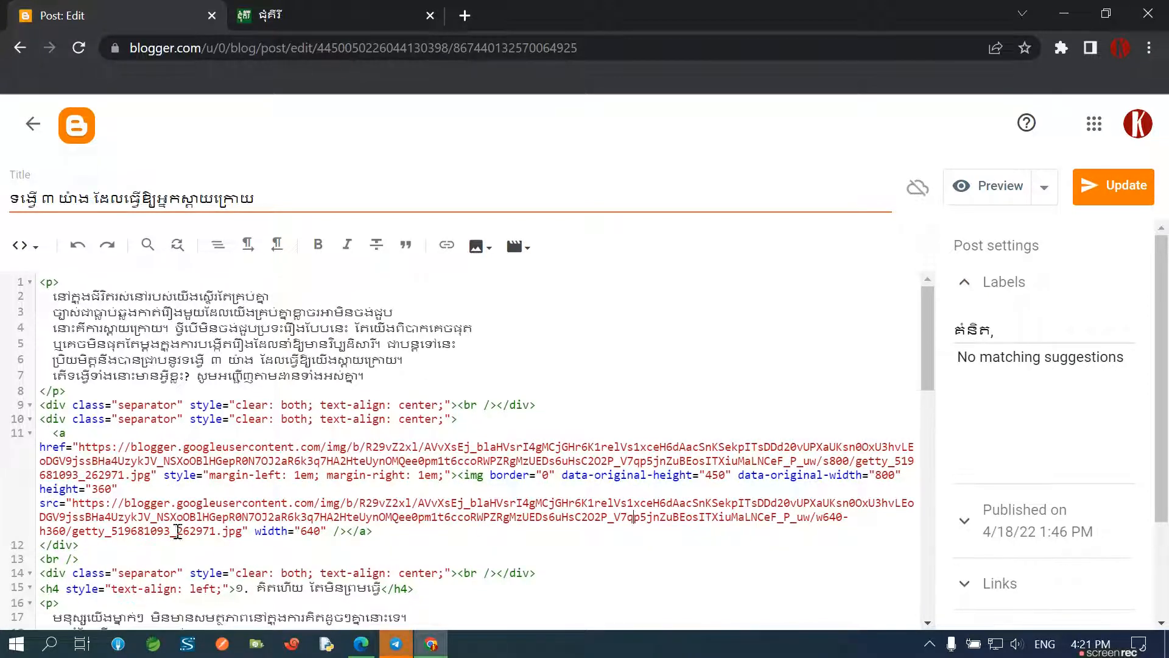
{"action": "left_click_drag", "start_coordinate": [817, 518], "coordinate": [67, 533]}
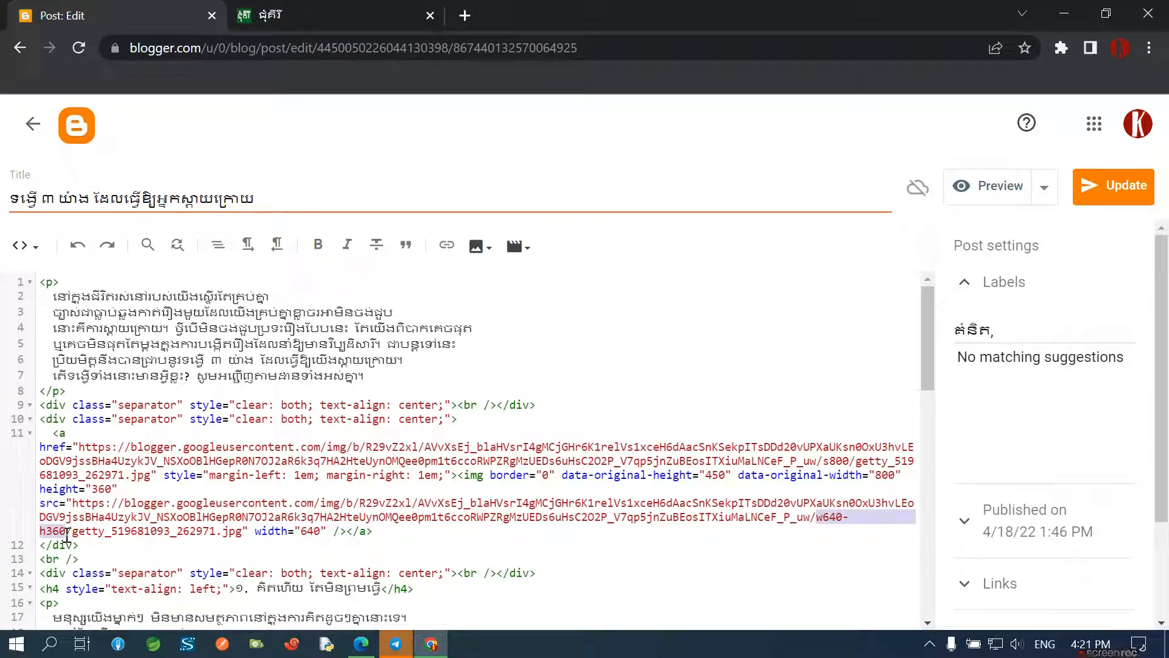
{"action": "right_click", "coordinate": [62, 530]}
{"action": "left_click", "coordinate": [121, 333]}
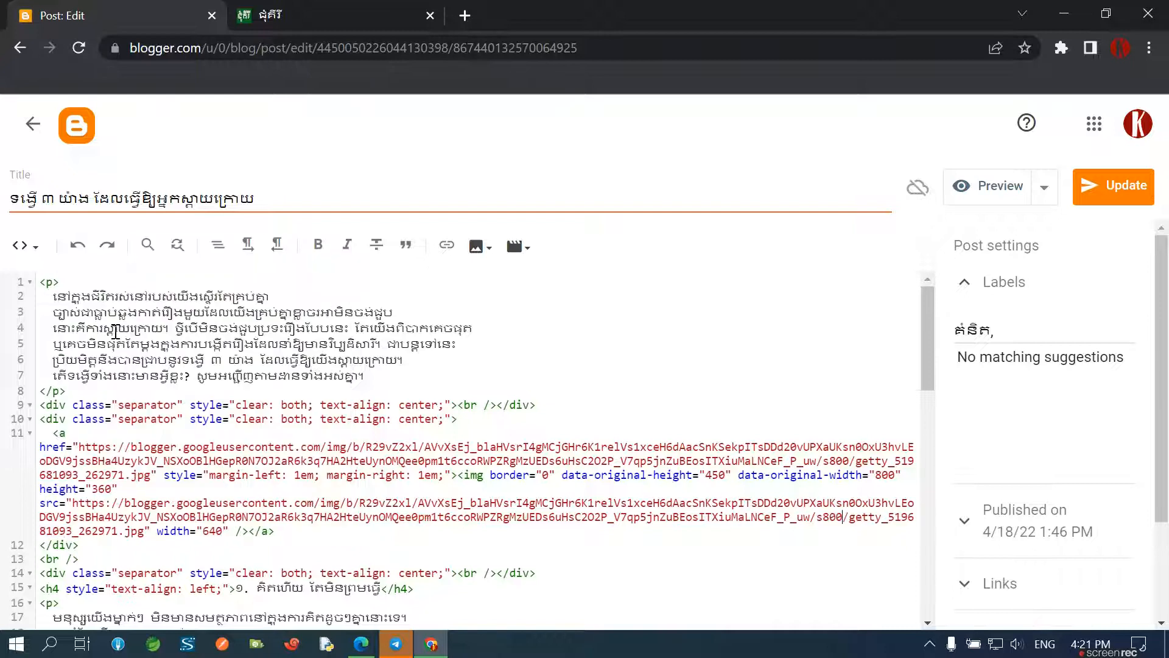
{"action": "left_click", "coordinate": [815, 535]}
{"action": "left_click", "coordinate": [1122, 191]}
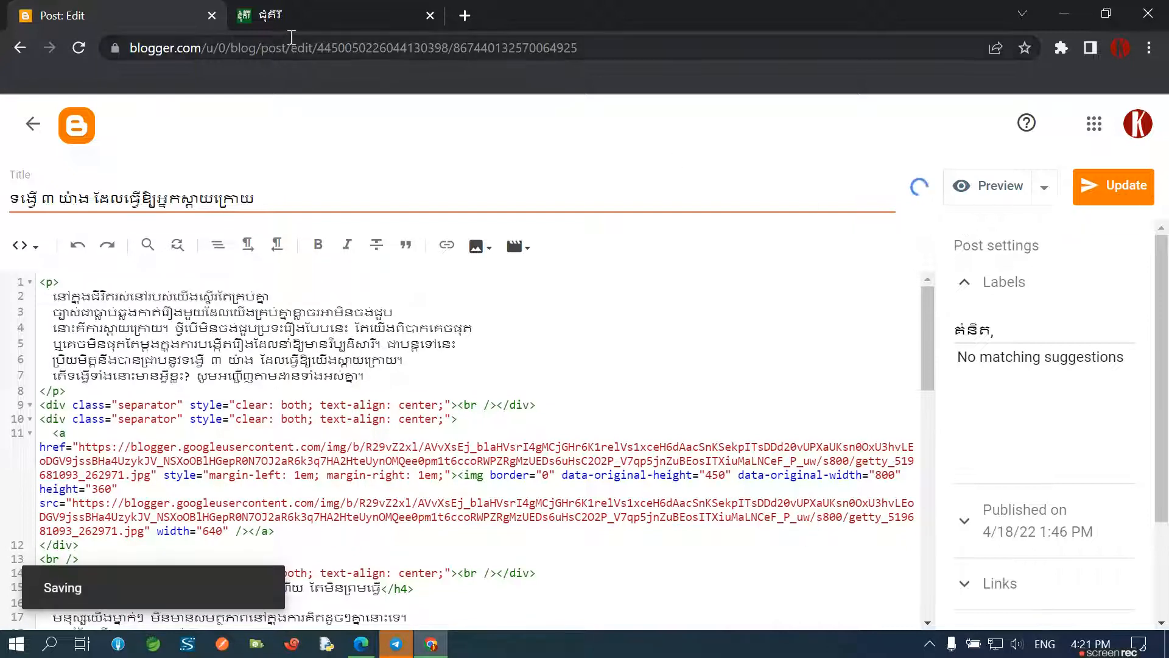
Reload the live blog homepage and compare the START UP post's thumbnail with the artificial intelligence post's thumbnail below it
{"action": "left_click", "coordinate": [290, 7]}
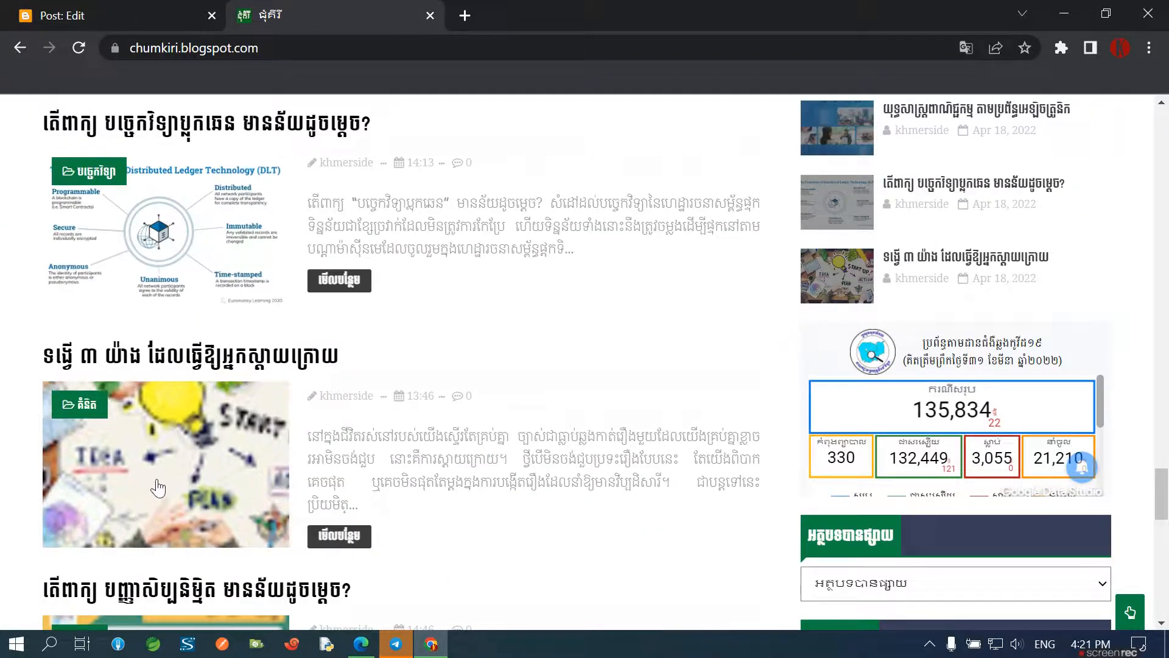
{"action": "left_click", "coordinate": [77, 49]}
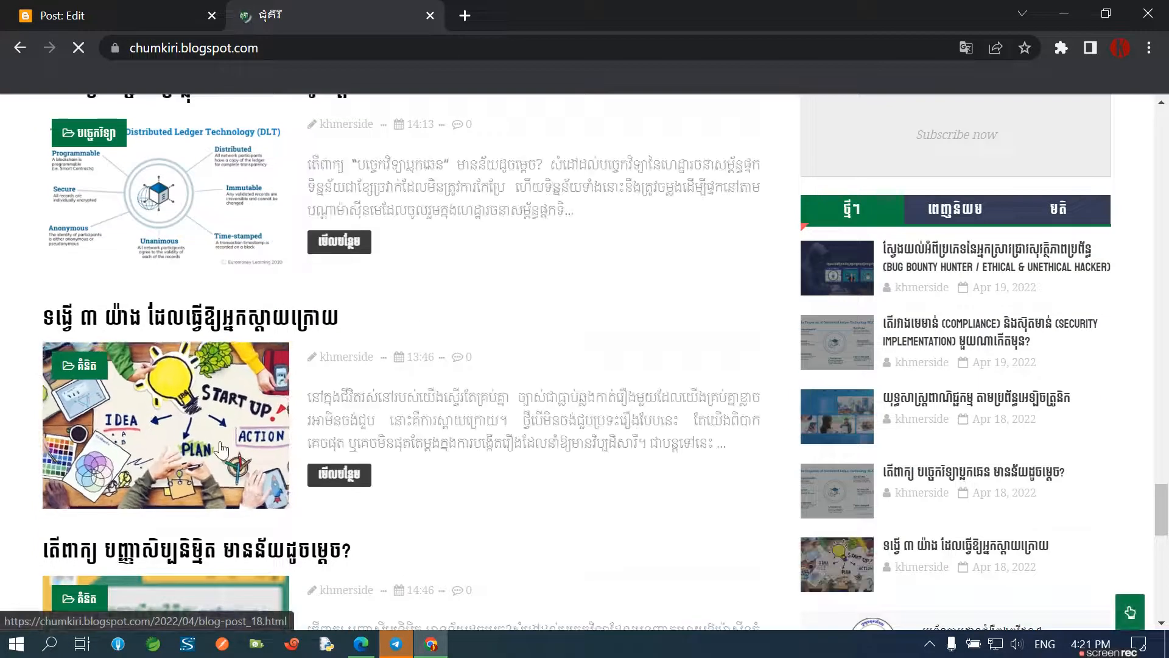
{"action": "scroll", "coordinate": [402, 420], "scroll_direction": "up", "scroll_amount": 20}
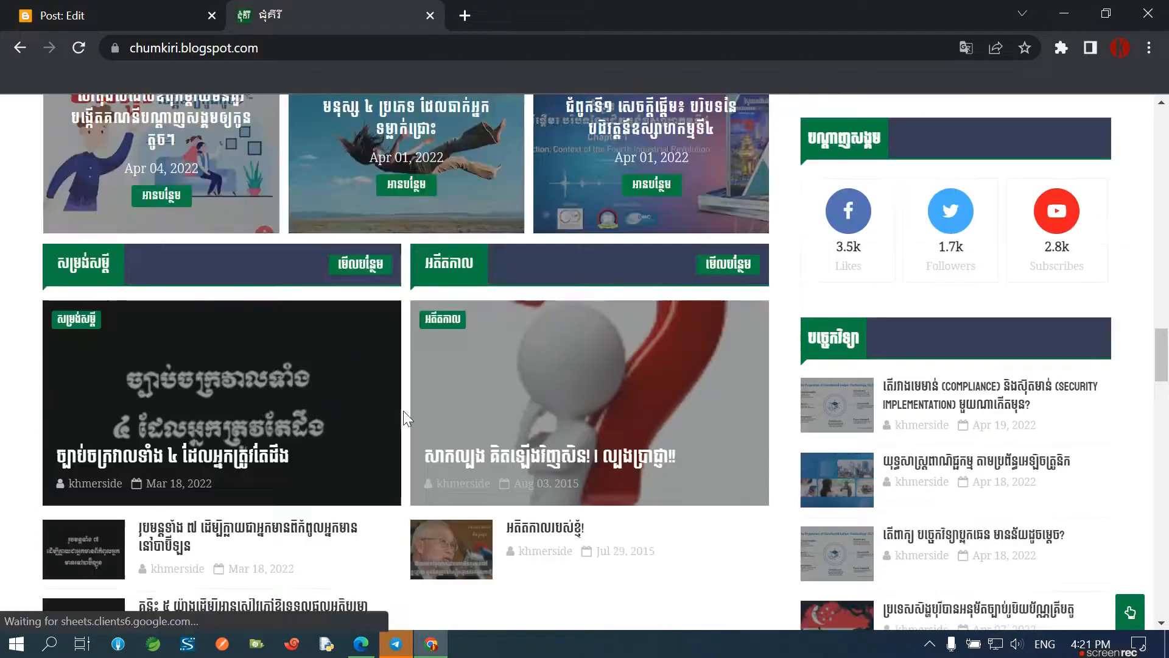
{"action": "scroll", "coordinate": [359, 427], "scroll_direction": "up", "scroll_amount": 6}
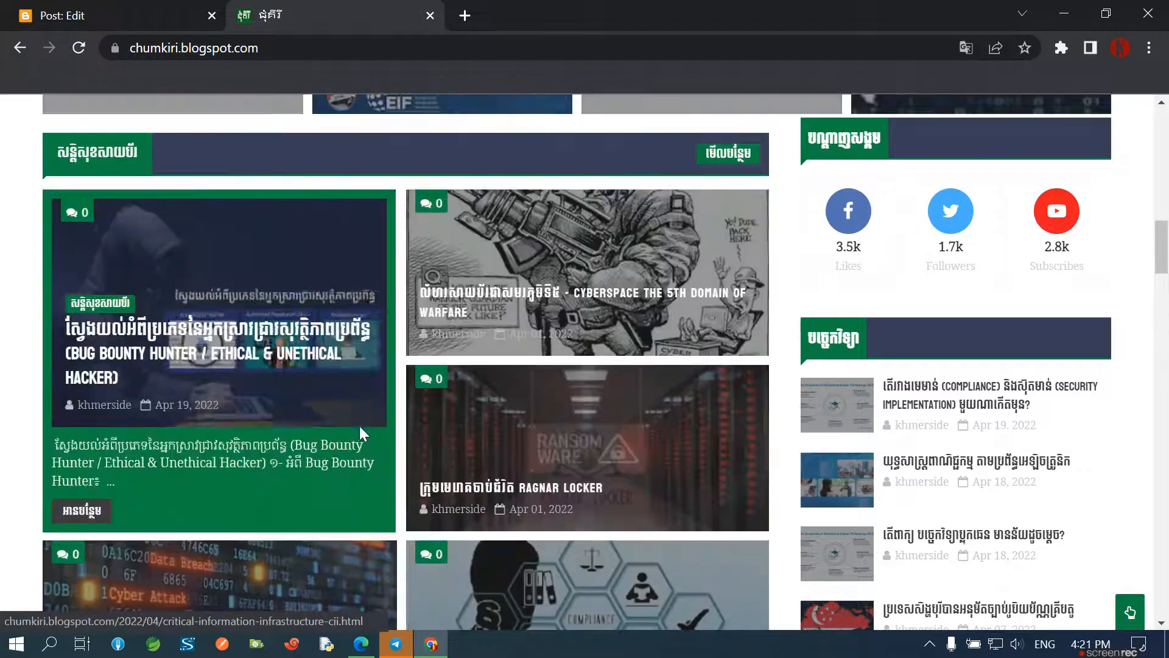
{"action": "scroll", "coordinate": [340, 409], "scroll_direction": "down", "scroll_amount": 20}
{"action": "scroll", "coordinate": [325, 444], "scroll_direction": "down", "scroll_amount": 10}
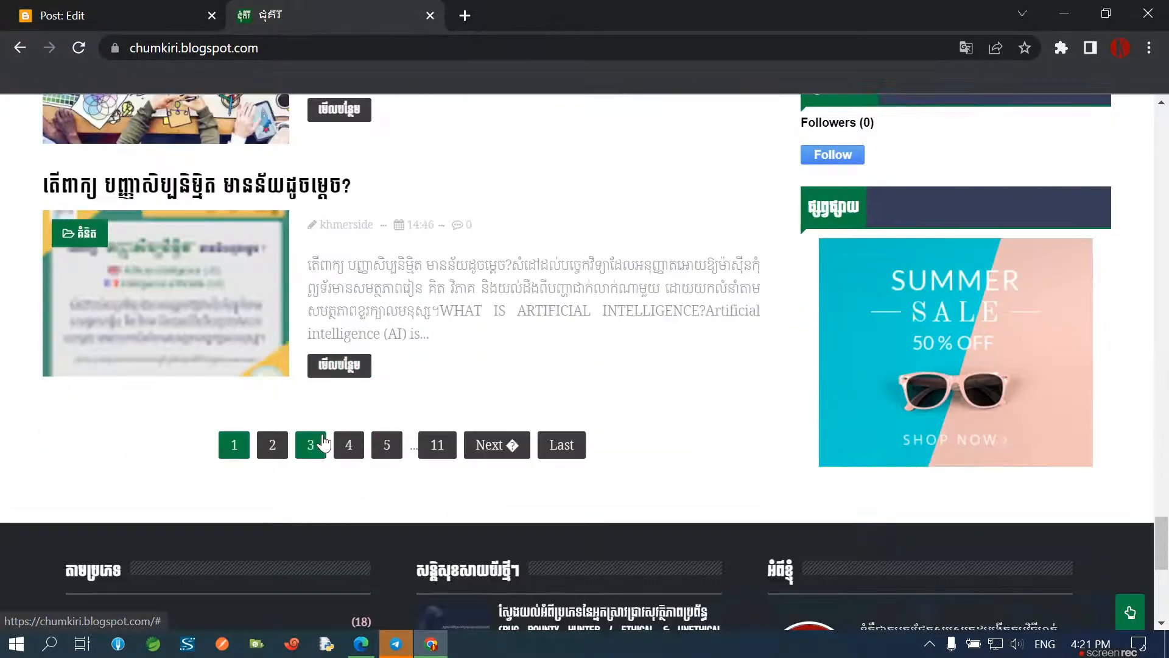
{"action": "scroll", "coordinate": [182, 356], "scroll_direction": "up", "scroll_amount": 3}
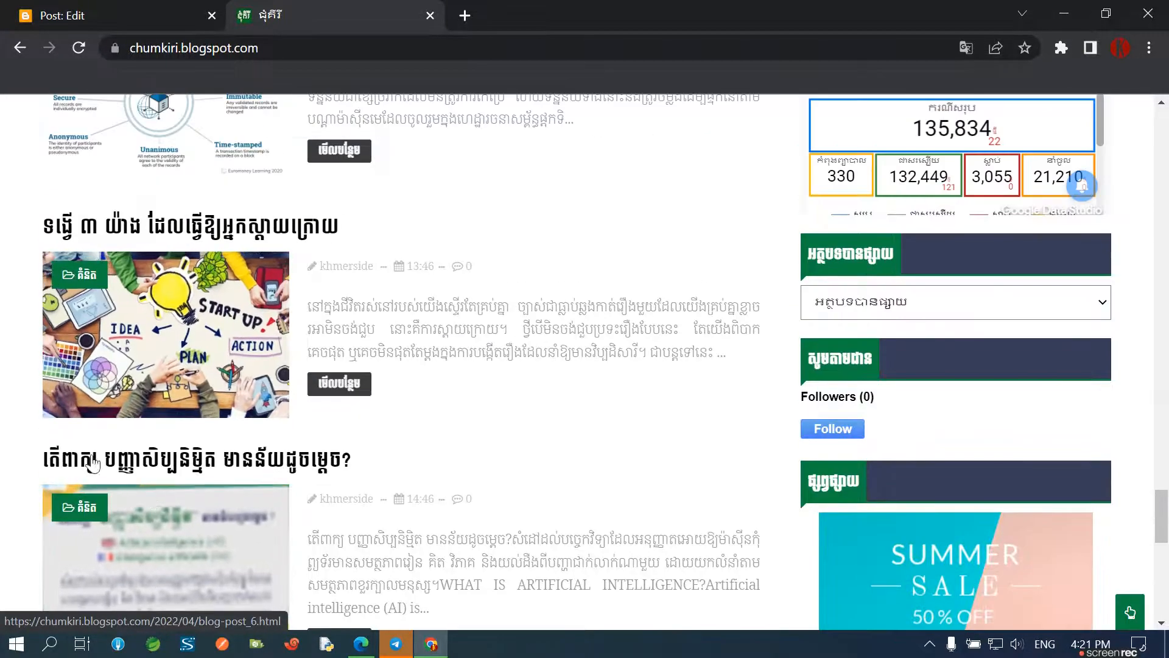
{"action": "scroll", "coordinate": [36, 423], "scroll_direction": "down", "scroll_amount": 3}
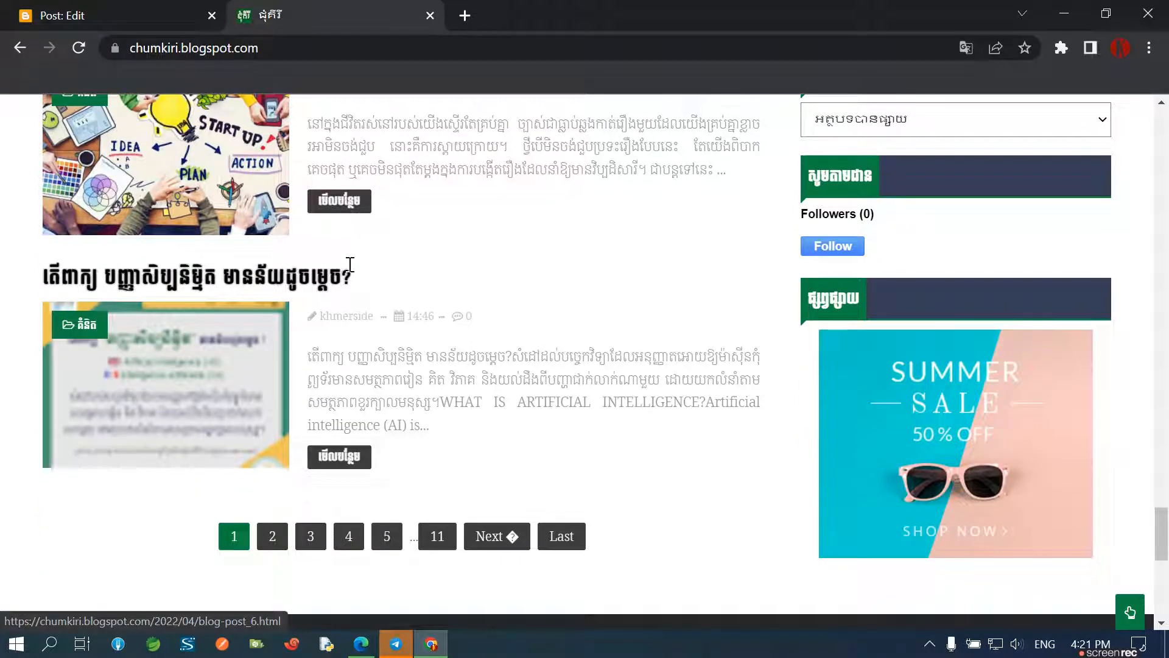
Open the Apr 12 artificial intelligence post from the post list, format its HTML and locate the image's link code
{"action": "left_click", "coordinate": [152, 13]}
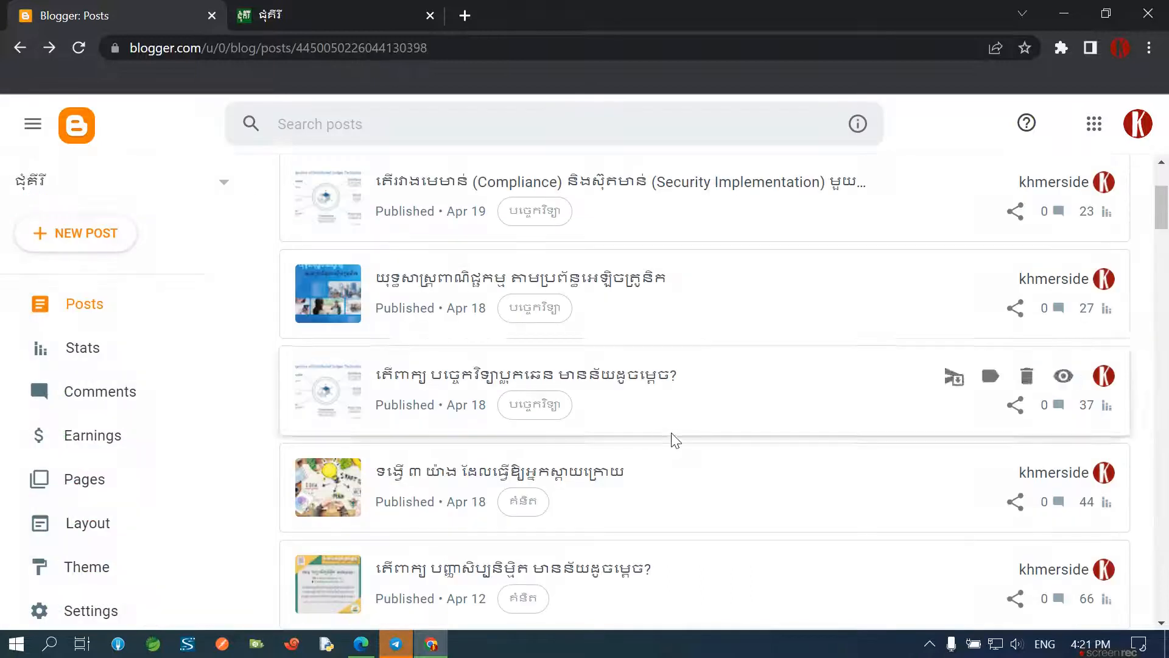
{"action": "scroll", "coordinate": [426, 524], "scroll_direction": "down", "scroll_amount": 2}
{"action": "scroll", "coordinate": [399, 551], "scroll_direction": "down", "scroll_amount": 1}
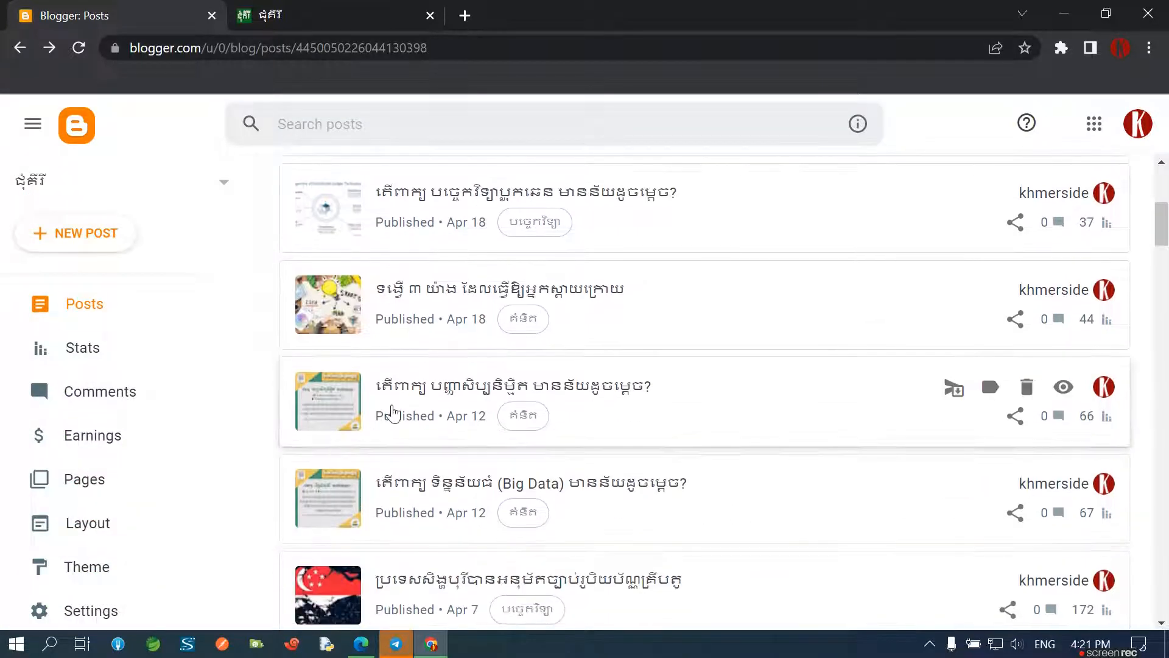
{"action": "left_click", "coordinate": [392, 413]}
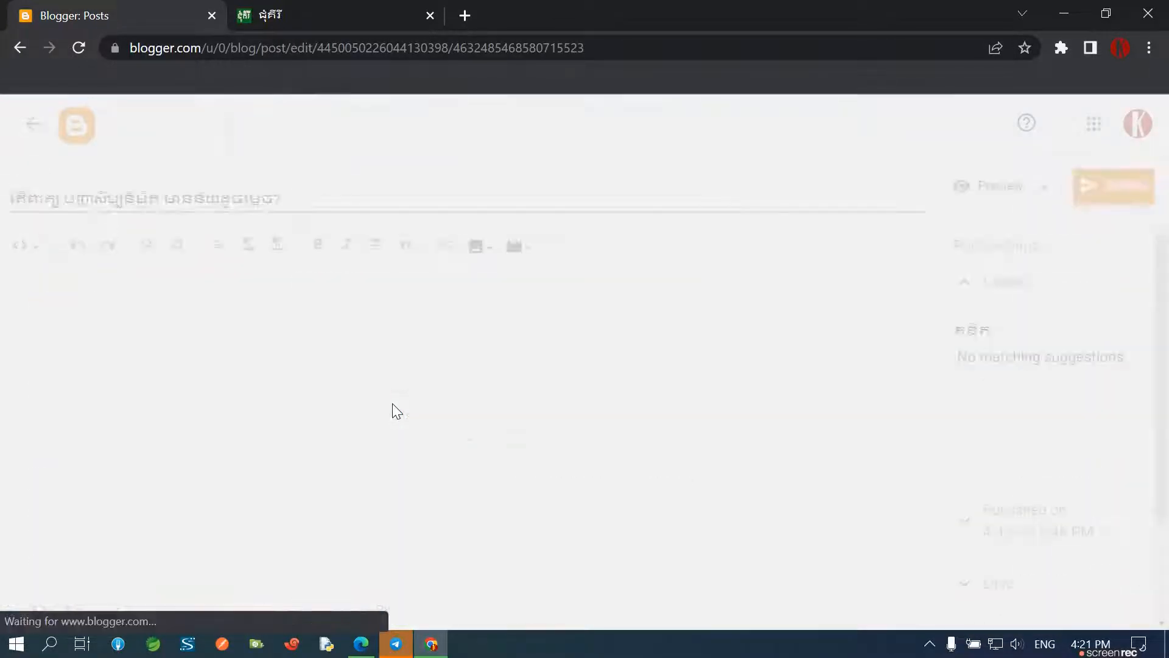
{"action": "left_click", "coordinate": [218, 244]}
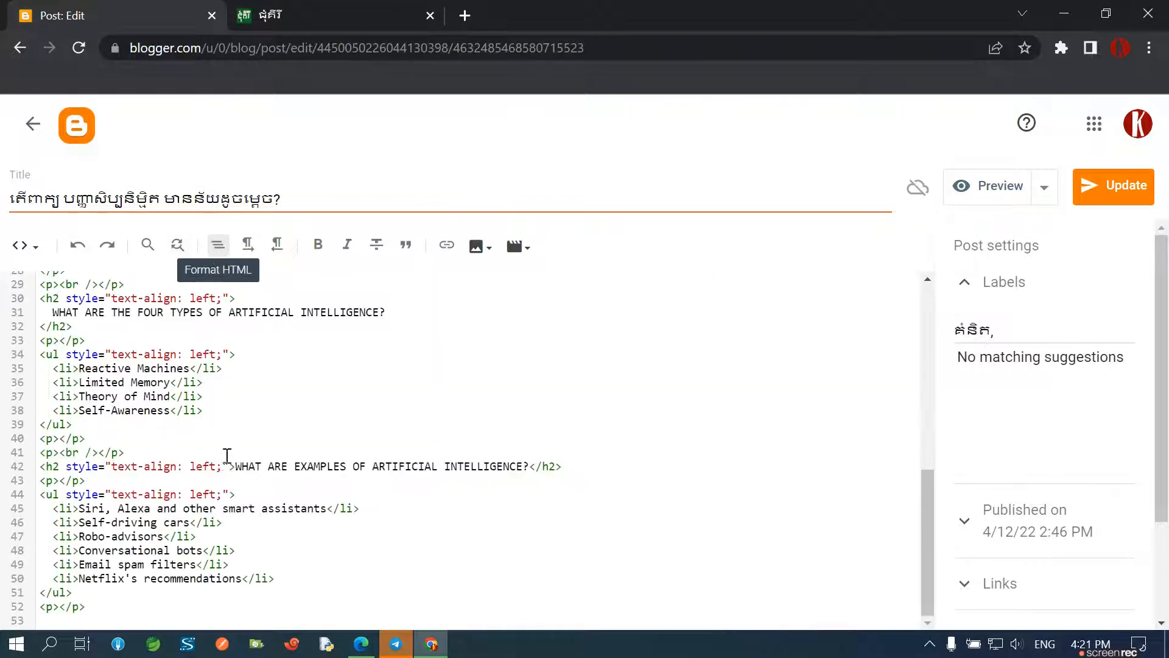
{"action": "scroll", "coordinate": [235, 463], "scroll_direction": "up", "scroll_amount": 5}
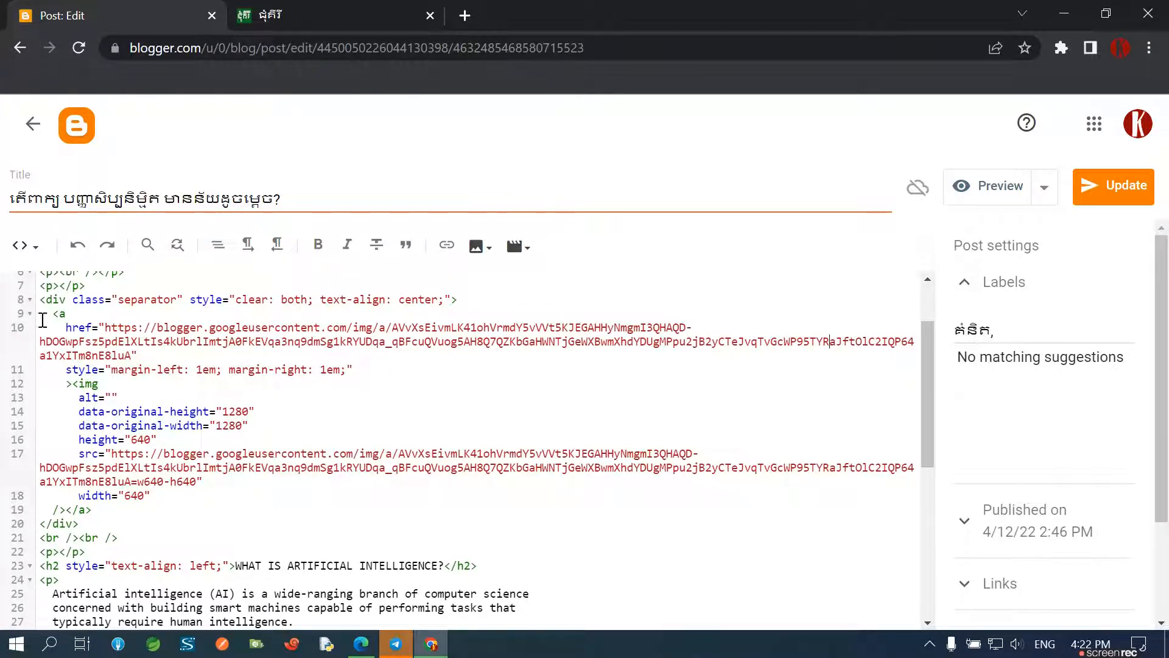
{"action": "left_click_drag", "start_coordinate": [53, 313], "coordinate": [117, 504]}
{"action": "left_click", "coordinate": [425, 421]}
Check the artificial intelligence image in compose view, then return to HTML view and format the HTML again
{"action": "left_click", "coordinate": [35, 250]}
{"action": "left_click", "coordinate": [67, 293]}
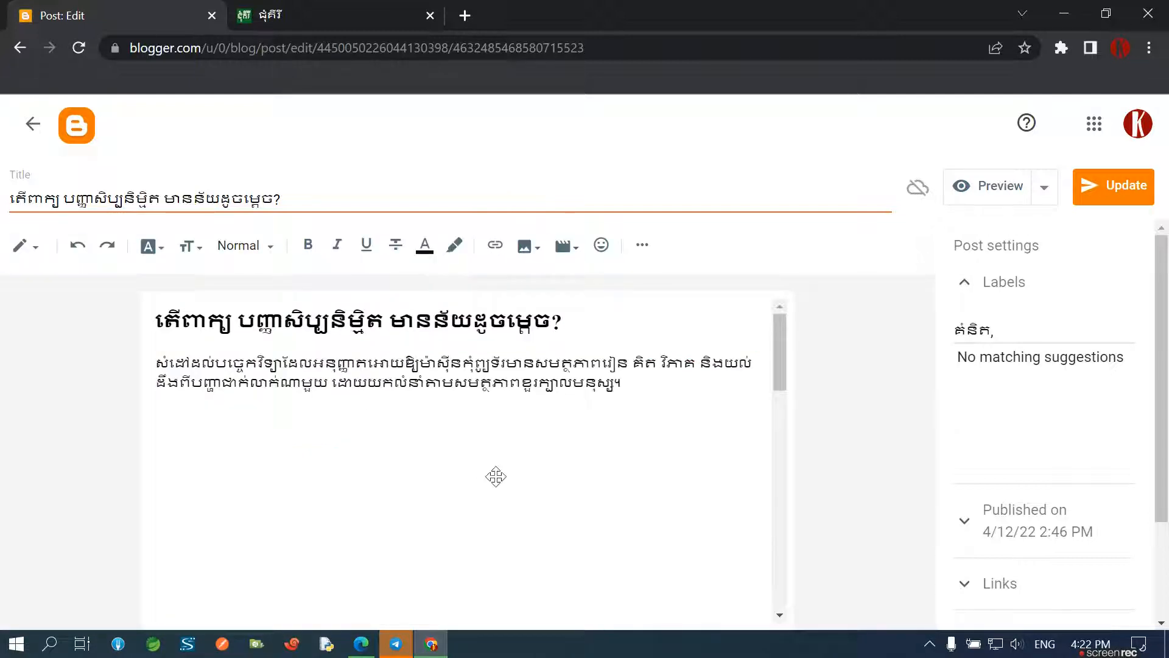
{"action": "scroll", "coordinate": [495, 476], "scroll_direction": "down", "scroll_amount": 2}
{"action": "left_click", "coordinate": [487, 469]}
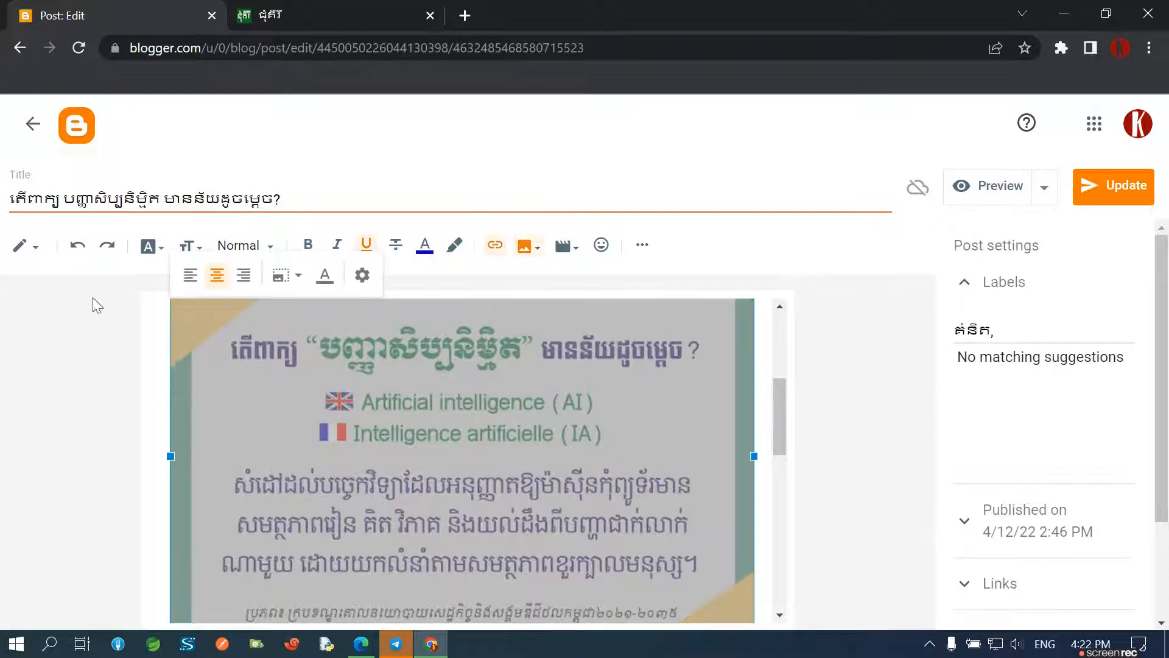
{"action": "left_click", "coordinate": [22, 249]}
{"action": "left_click", "coordinate": [62, 214]}
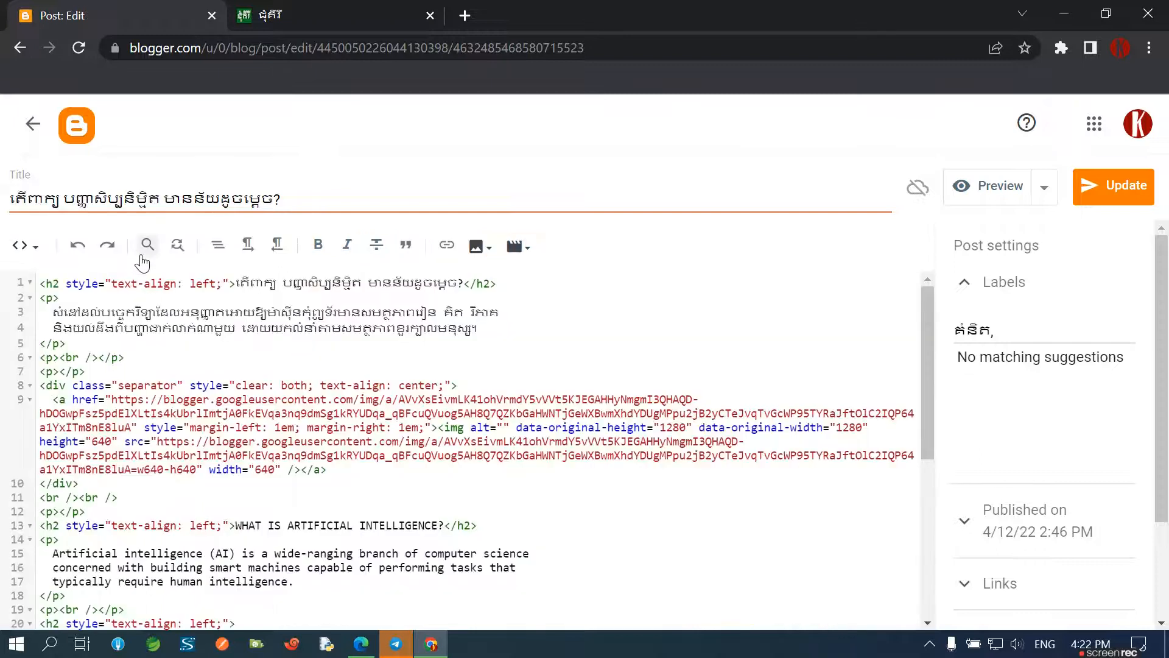
{"action": "left_click", "coordinate": [217, 244]}
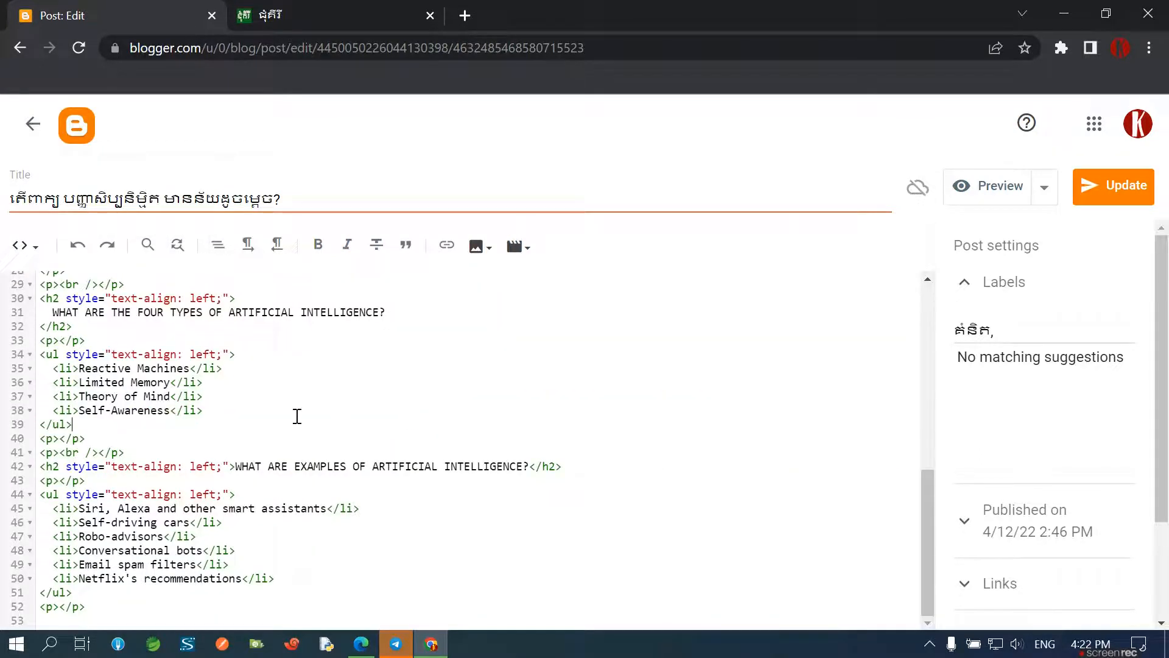
{"action": "scroll", "coordinate": [323, 427], "scroll_direction": "up", "scroll_amount": 6}
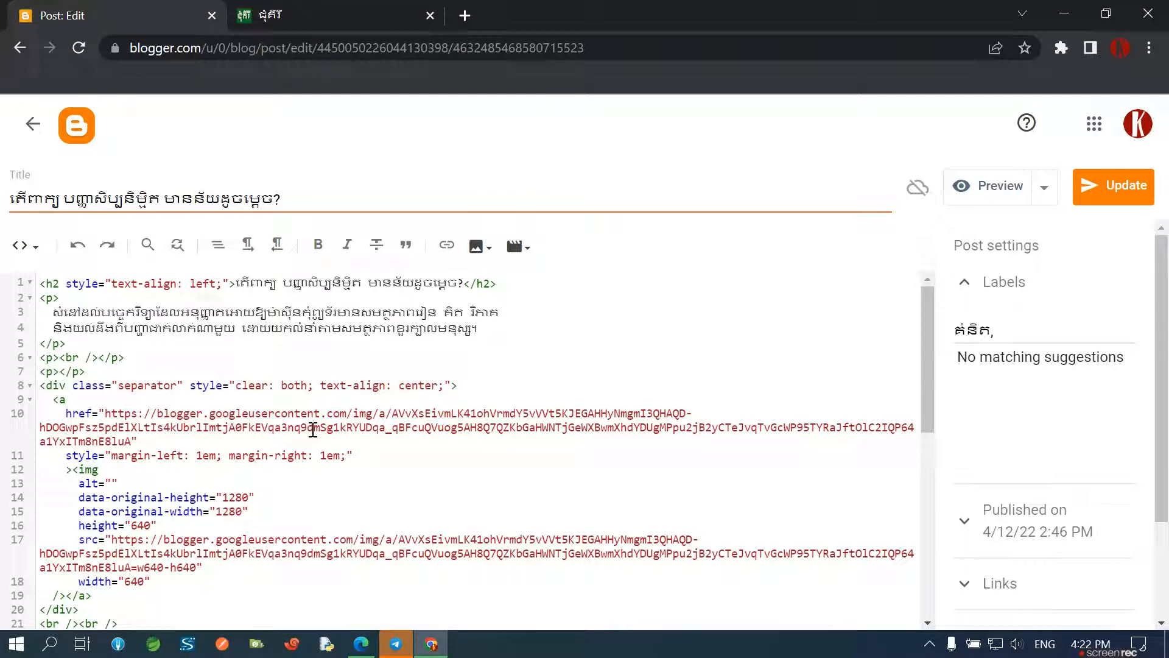
Remove =w640-h640 from the end of the artificial intelligence image's src URL and update the post
{"action": "left_click_drag", "start_coordinate": [319, 428], "coordinate": [566, 429]}
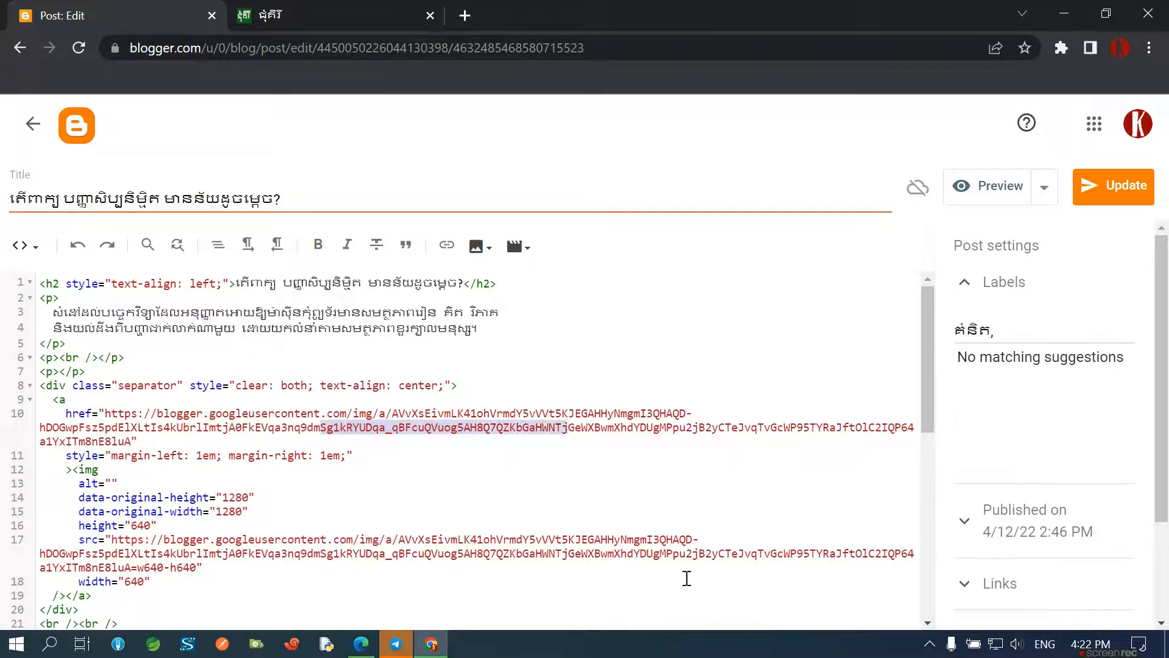
{"action": "left_click", "coordinate": [718, 555]}
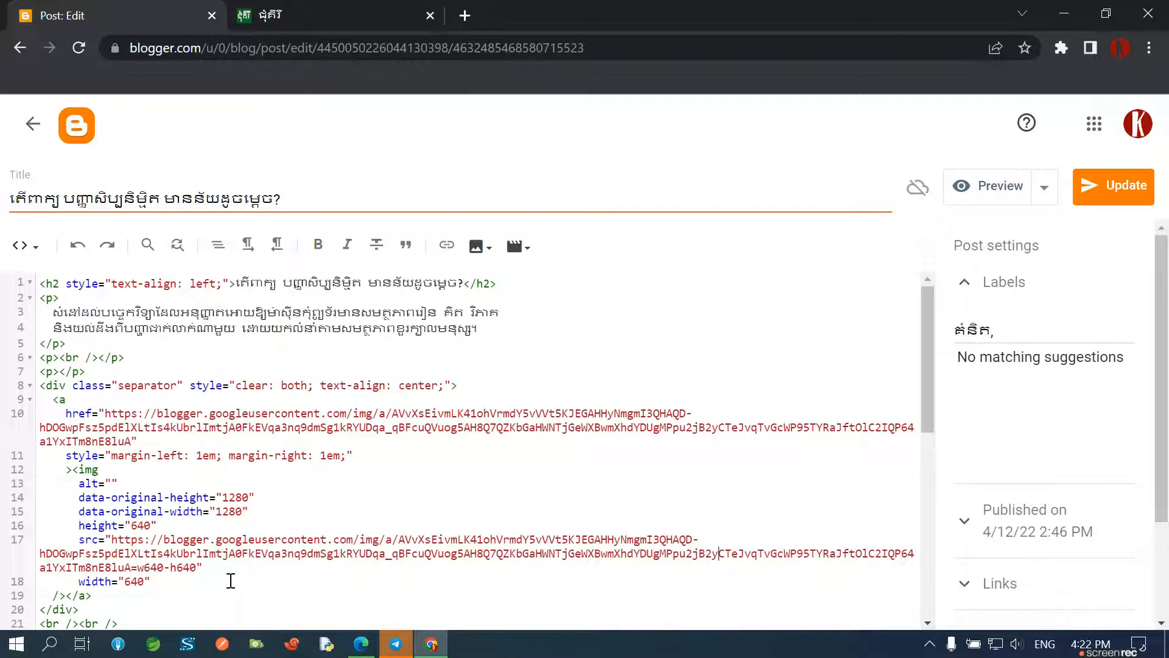
{"action": "scroll", "coordinate": [231, 581], "scroll_direction": "down", "scroll_amount": 1}
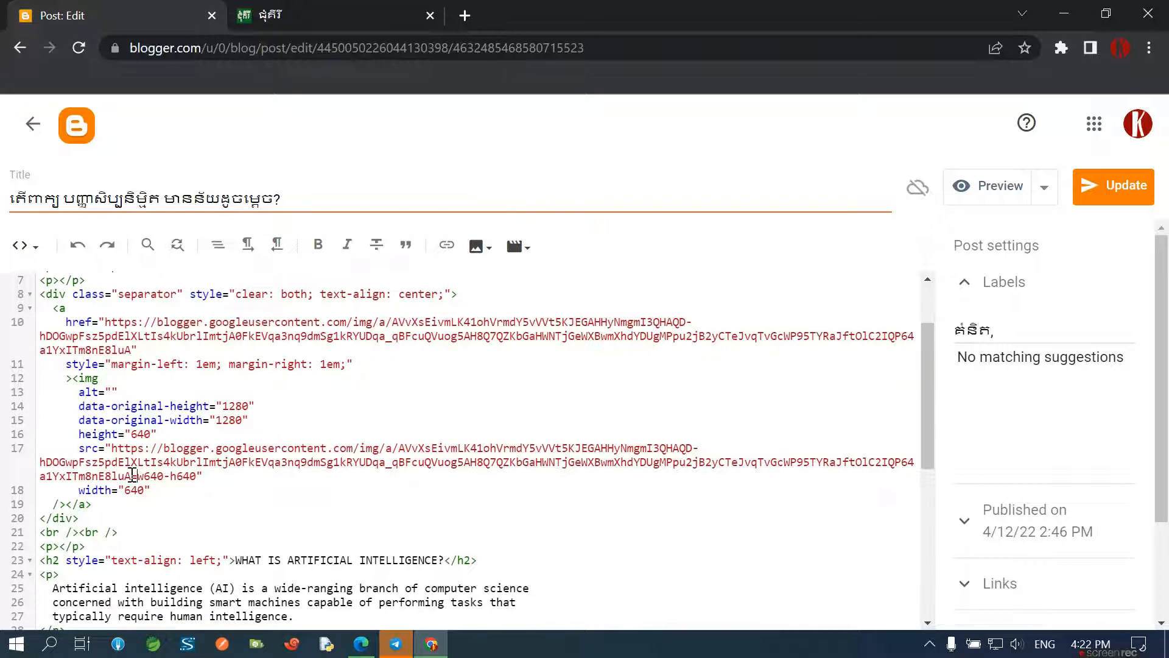
{"action": "left_click_drag", "start_coordinate": [131, 474], "coordinate": [205, 474]}
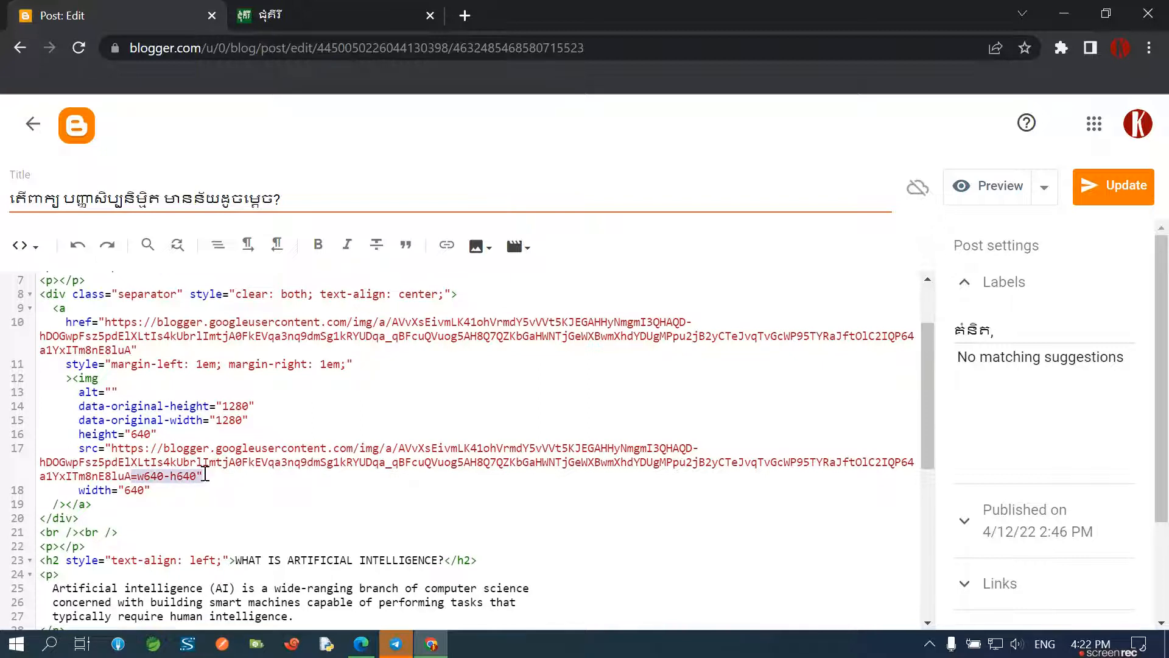
{"action": "left_click_drag", "start_coordinate": [205, 475], "coordinate": [194, 474]}
{"action": "key", "text": "BackSpace"}
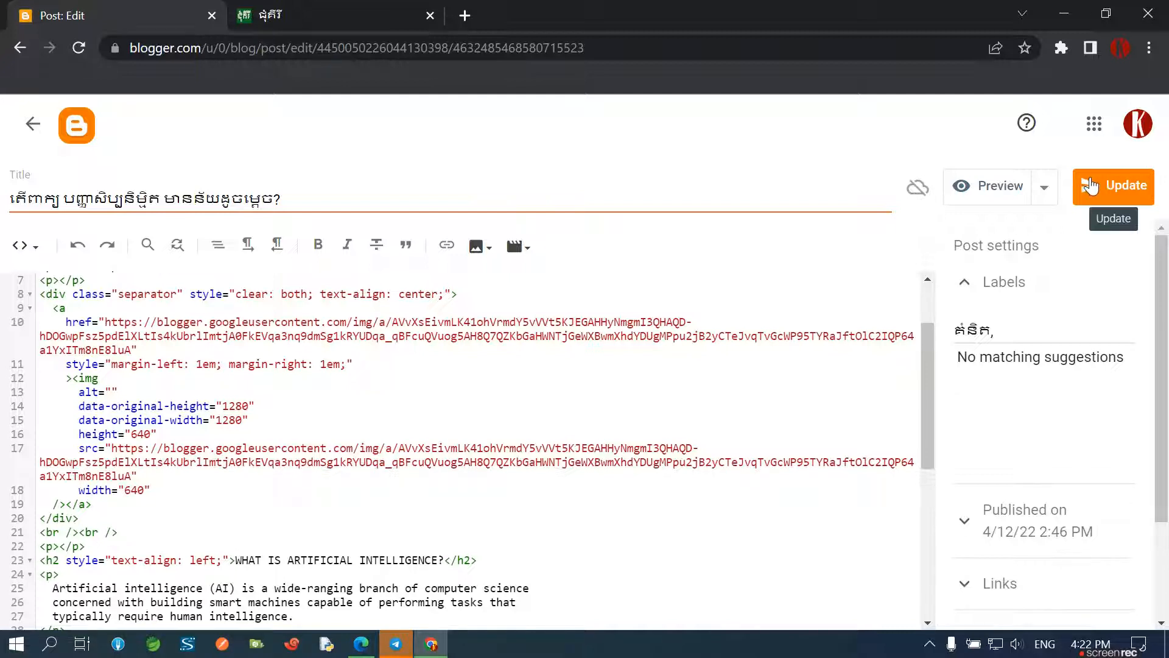
{"action": "left_click", "coordinate": [1113, 187]}
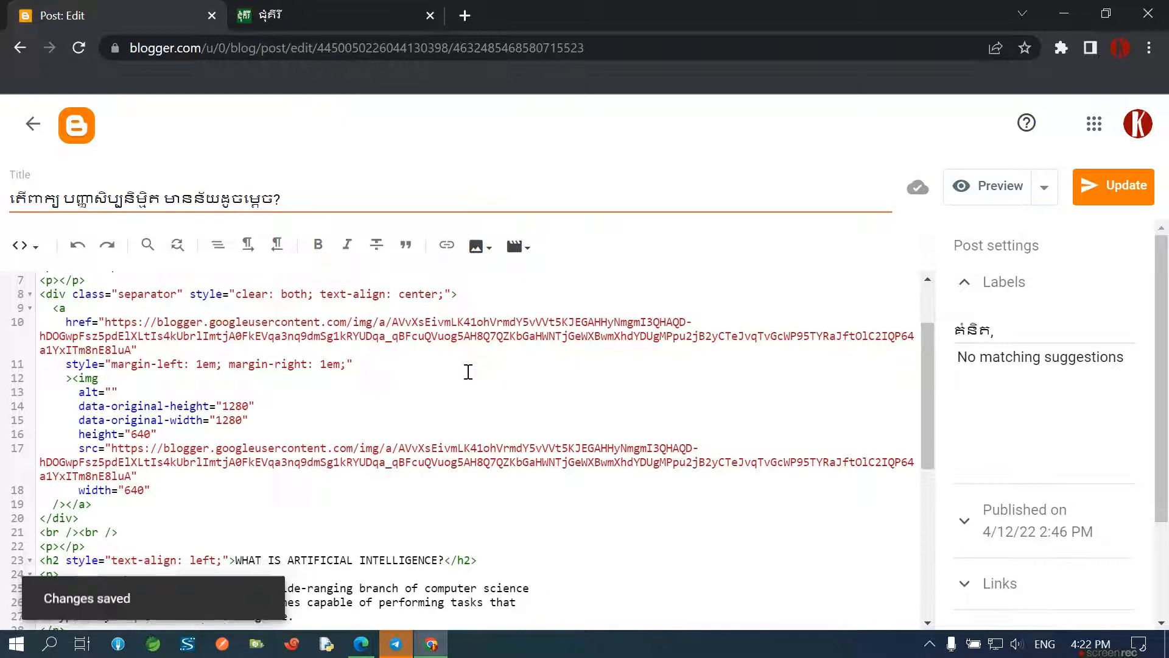
Reload the live blog homepage and check the sharpness of the artificial intelligence post's thumbnail
{"action": "left_click", "coordinate": [293, 15]}
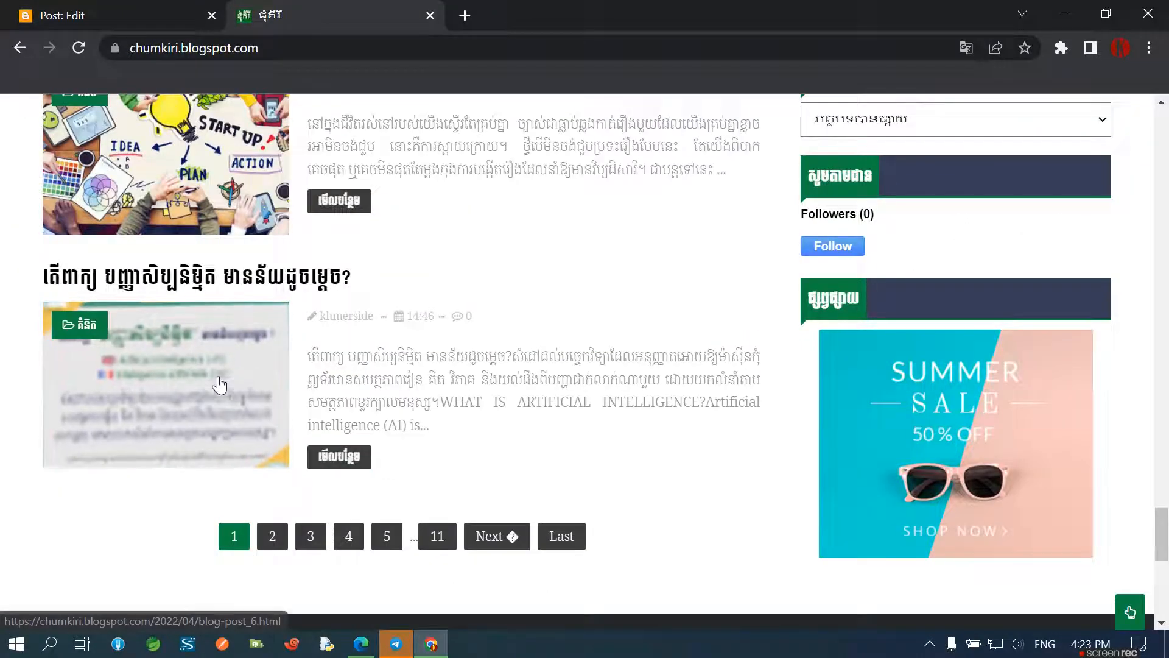
{"action": "left_click", "coordinate": [79, 48]}
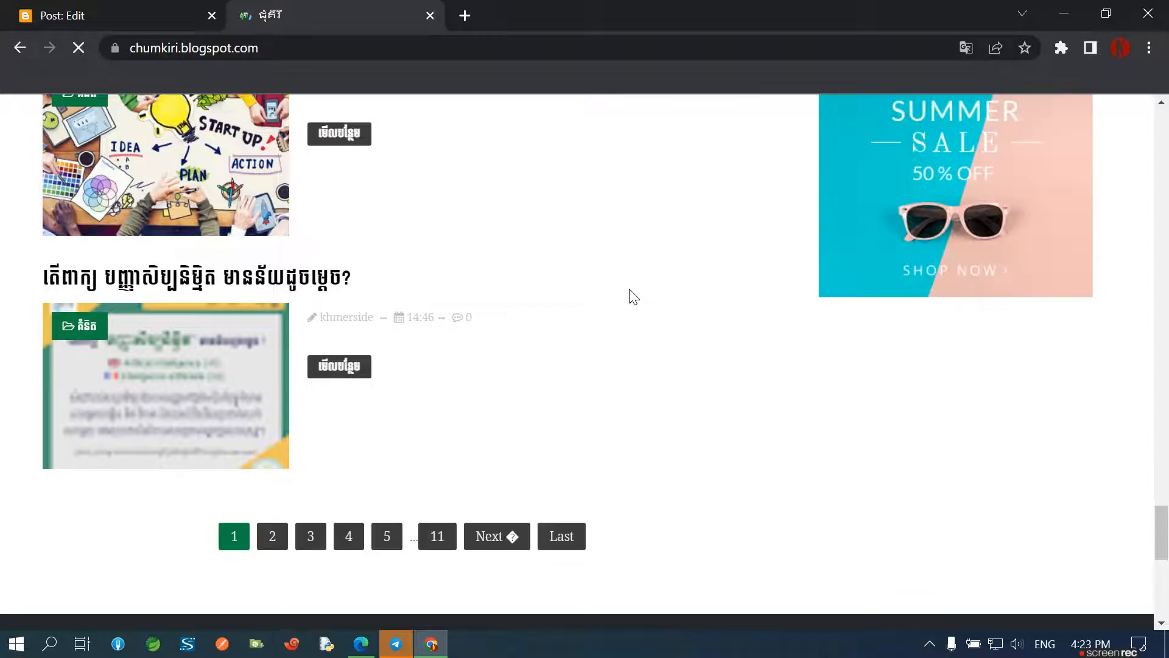
{"action": "scroll", "coordinate": [311, 424], "scroll_direction": "up", "scroll_amount": 3}
{"action": "scroll", "coordinate": [180, 381], "scroll_direction": "down", "scroll_amount": 4}
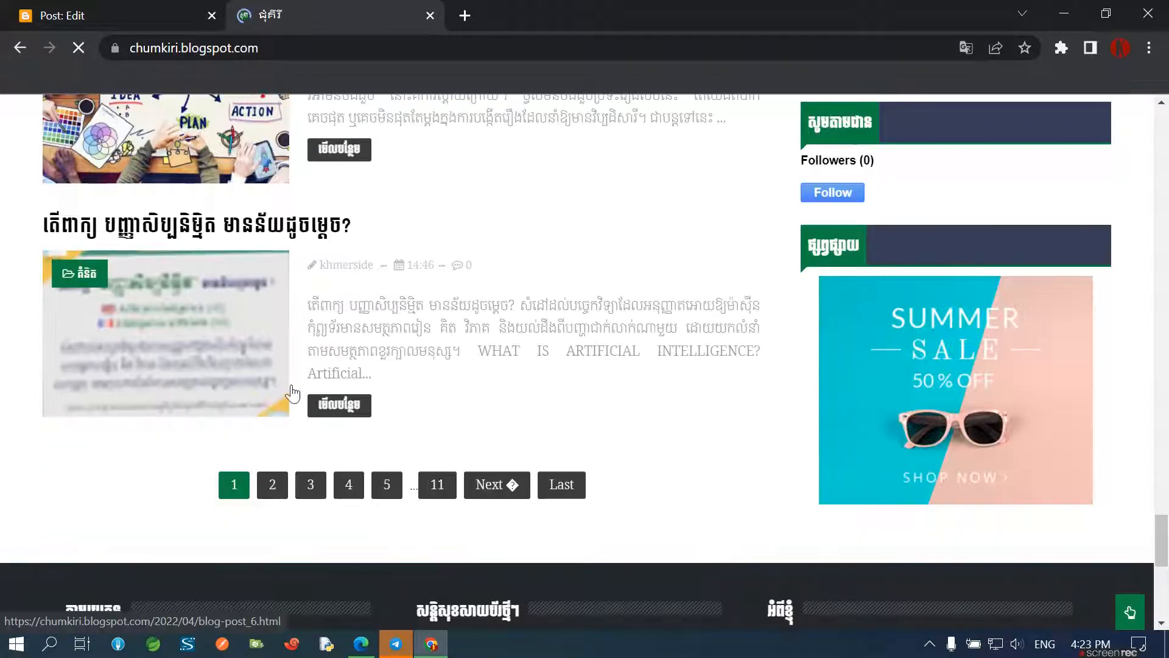
{"action": "scroll", "coordinate": [382, 391], "scroll_direction": "up", "scroll_amount": 6}
{"action": "scroll", "coordinate": [393, 418], "scroll_direction": "up", "scroll_amount": 10}
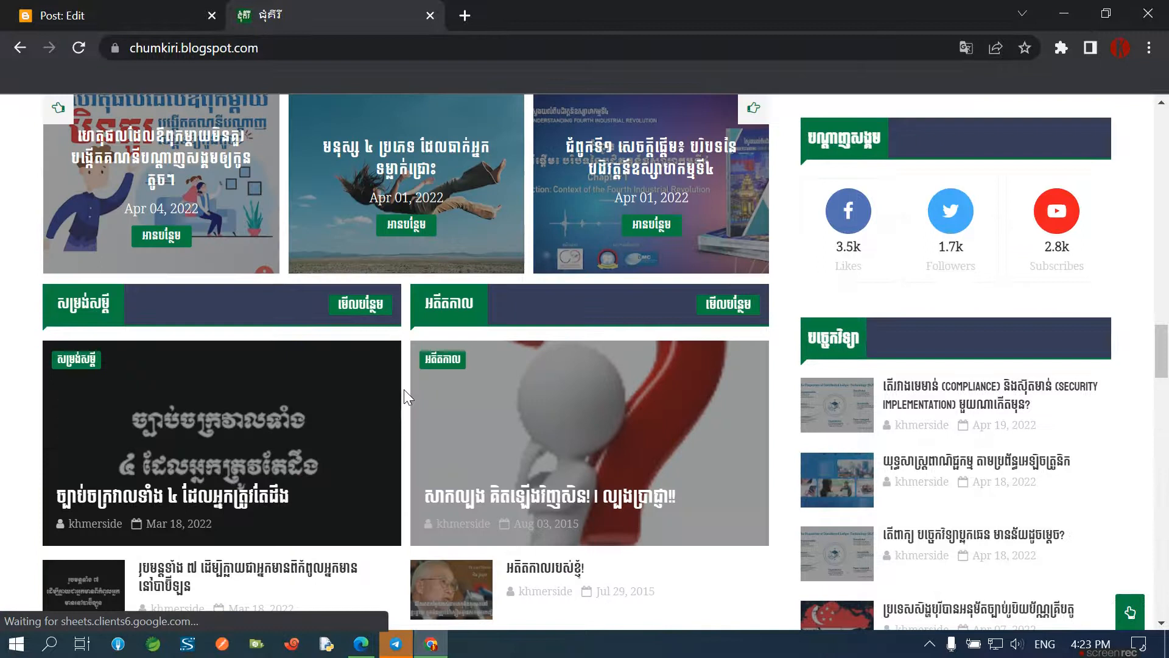
{"action": "scroll", "coordinate": [399, 427], "scroll_direction": "up", "scroll_amount": 10}
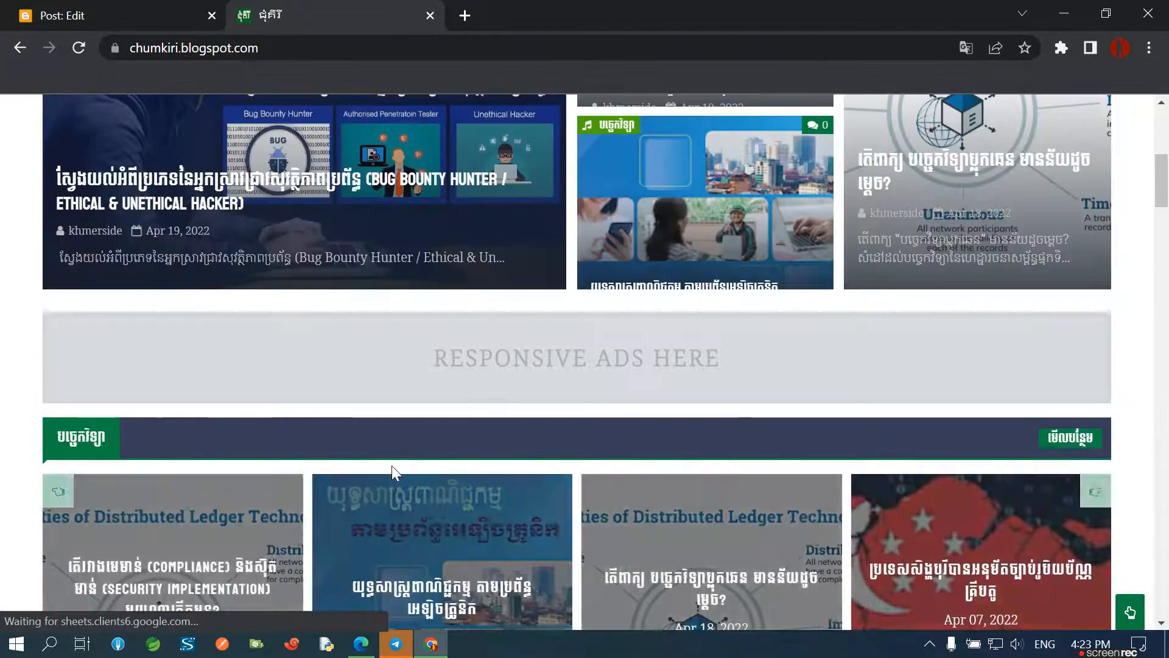
{"action": "scroll", "coordinate": [393, 466], "scroll_direction": "up", "scroll_amount": 5}
{"action": "scroll", "coordinate": [392, 484], "scroll_direction": "down", "scroll_amount": 10}
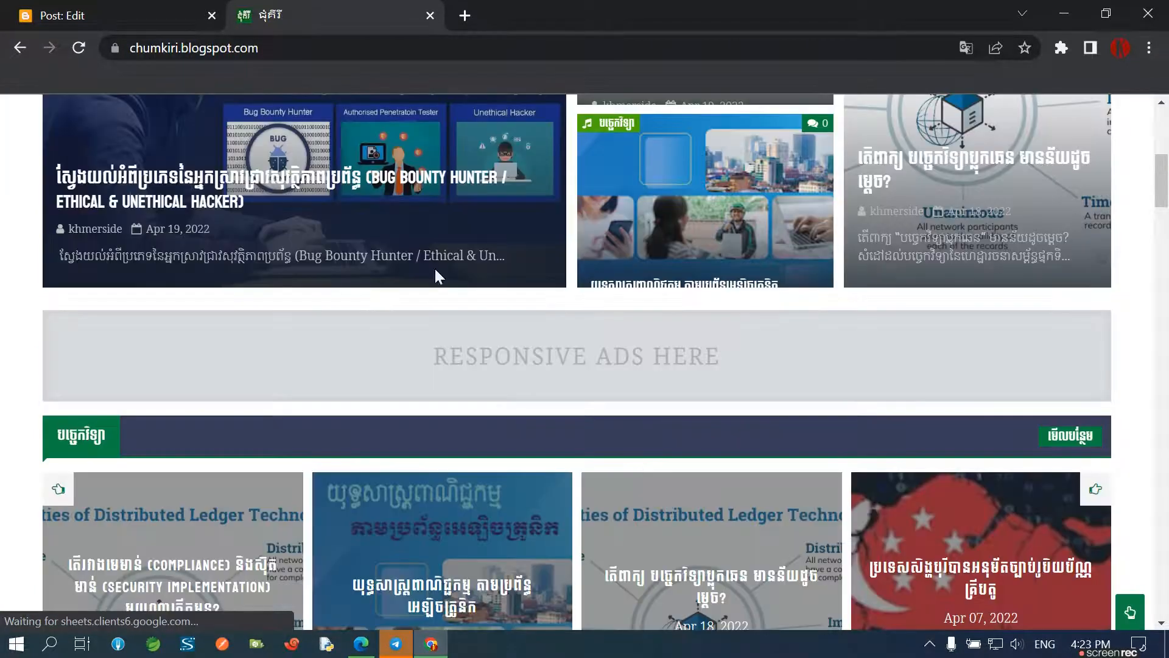
{"action": "scroll", "coordinate": [430, 450], "scroll_direction": "down", "scroll_amount": 5}
{"action": "scroll", "coordinate": [430, 449], "scroll_direction": "down", "scroll_amount": 15}
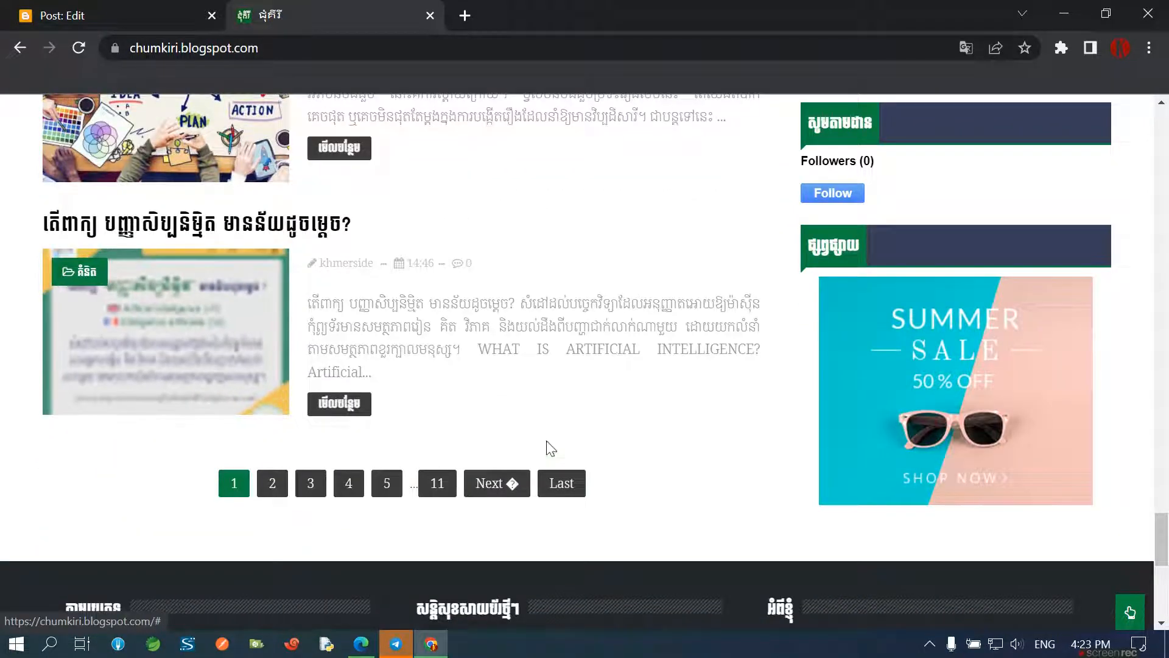
Return to the post's HTML and restore =w640-h640 at the end of the image's src URL
{"action": "left_click", "coordinate": [72, 8]}
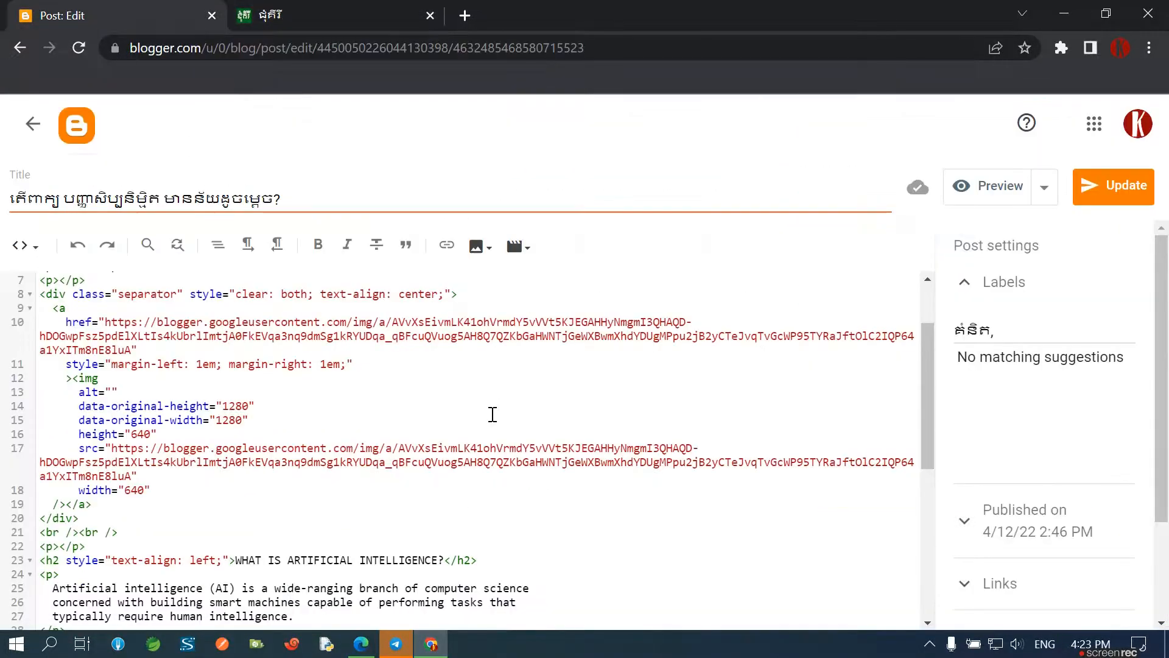
{"action": "scroll", "coordinate": [376, 514], "scroll_direction": "down", "scroll_amount": 2}
{"action": "scroll", "coordinate": [376, 515], "scroll_direction": "down", "scroll_amount": 3}
{"action": "scroll", "coordinate": [373, 513], "scroll_direction": "up", "scroll_amount": 5}
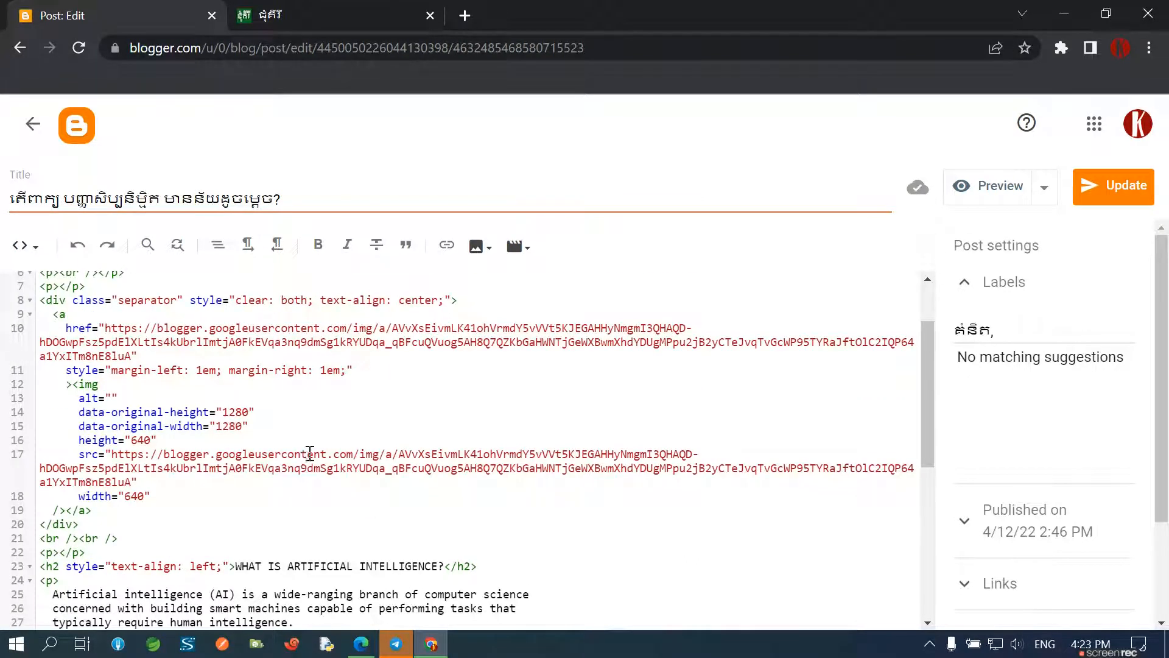
{"action": "type", "text": "=w640-h640"}
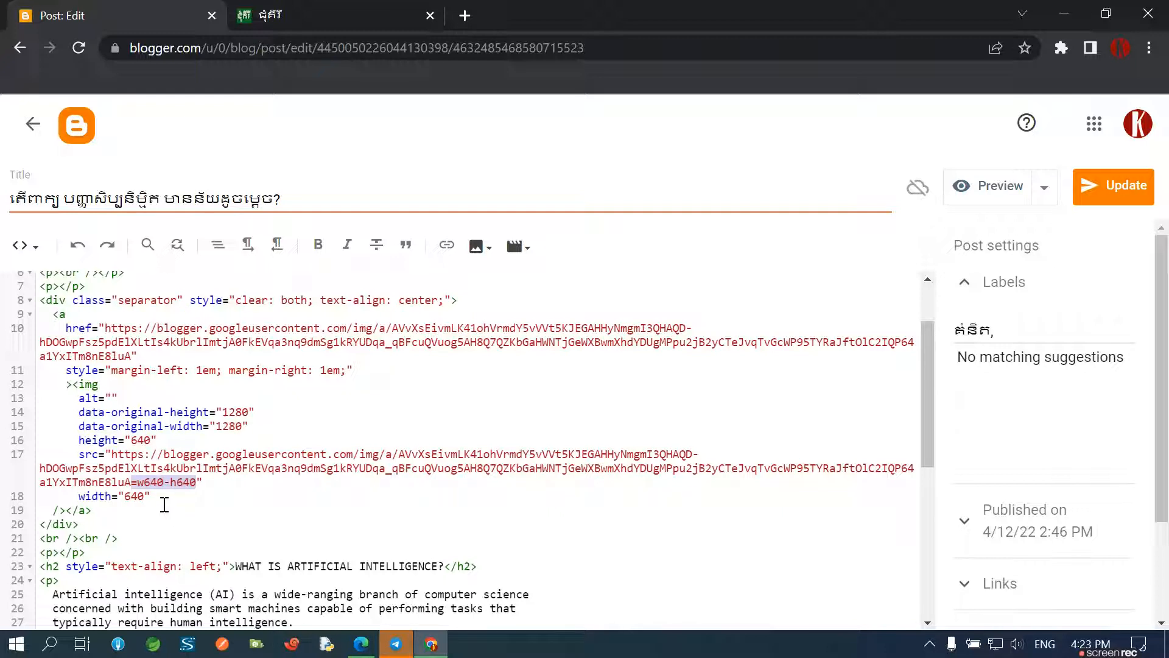
{"action": "left_click", "coordinate": [167, 483]}
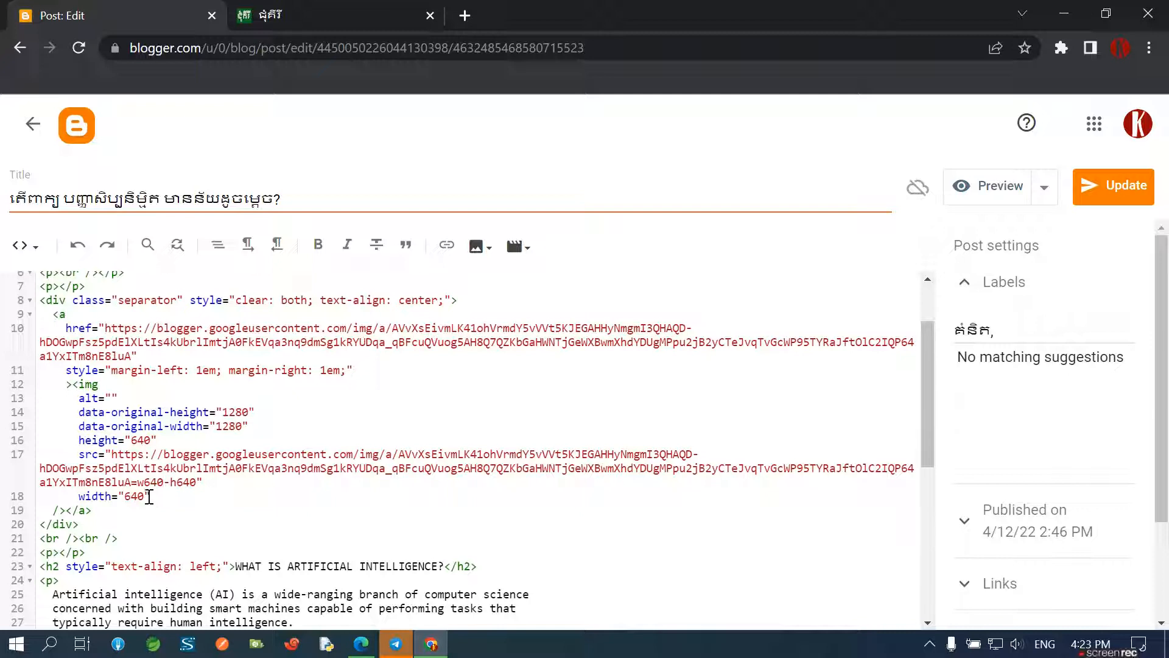
Replace w640-h640 with s800 in the artificial intelligence image's src URL and update the post
{"action": "left_click_drag", "start_coordinate": [139, 482], "coordinate": [197, 481]}
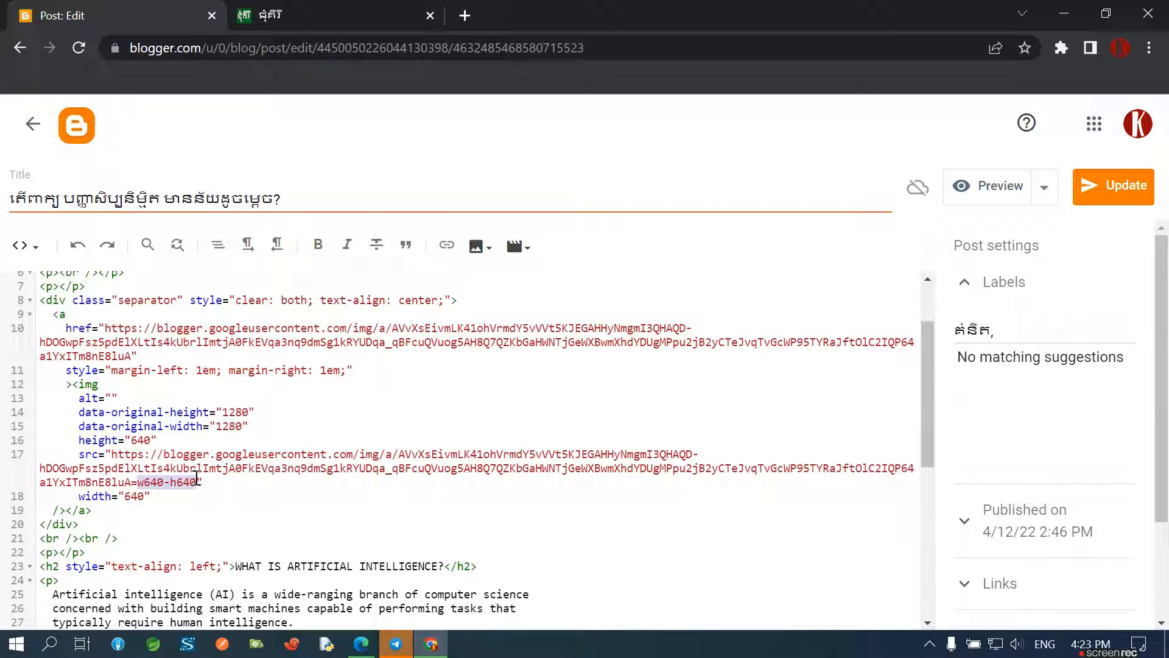
{"action": "type", "text": "s8"}
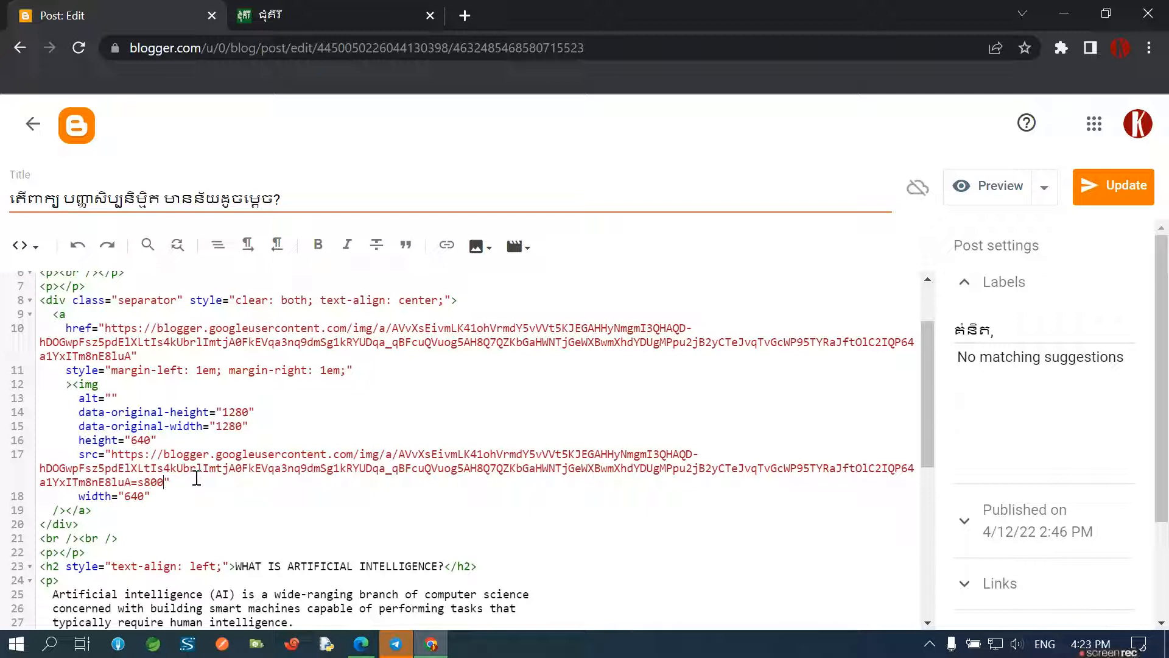
{"action": "left_click", "coordinate": [470, 401]}
{"action": "left_click", "coordinate": [1109, 194]}
Reload the live homepage and compare the artificial intelligence post's thumbnail with the START UP thumbnail above it
{"action": "left_click", "coordinate": [283, 28]}
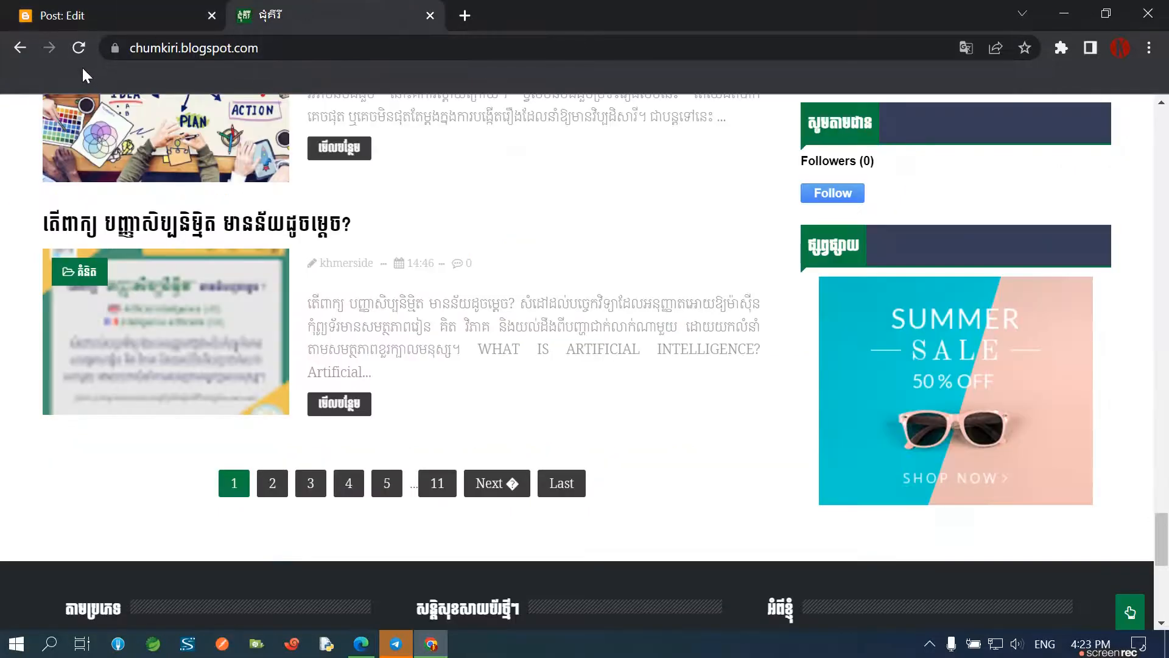
{"action": "left_click", "coordinate": [79, 52]}
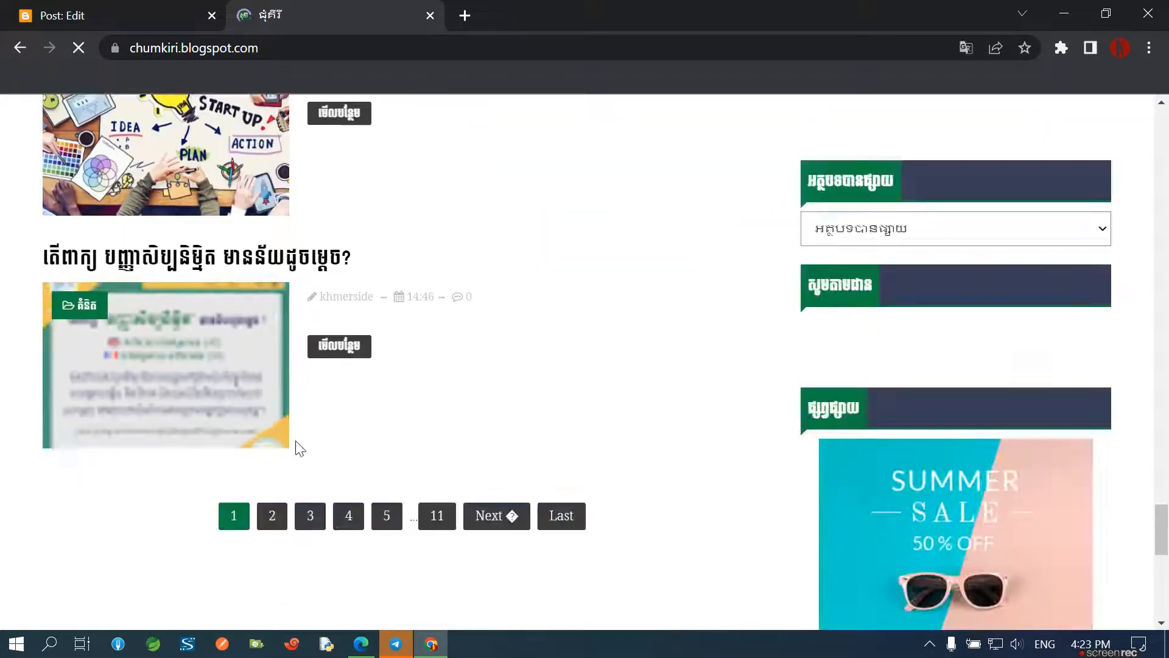
{"action": "scroll", "coordinate": [210, 500], "scroll_direction": "down", "scroll_amount": 5}
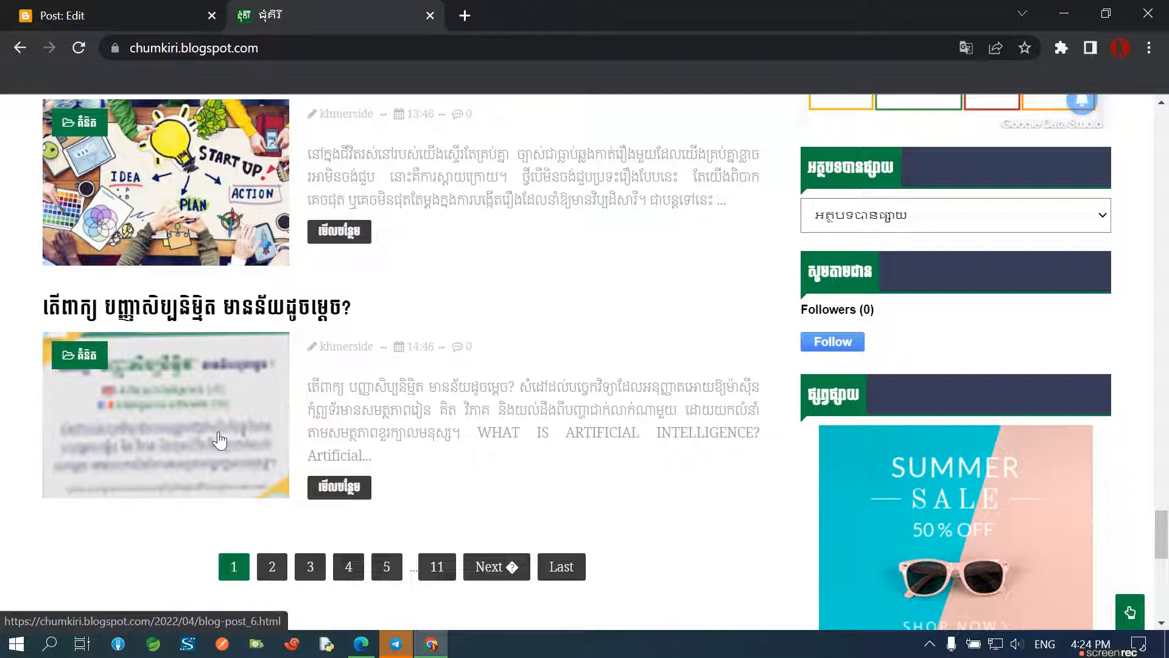
{"action": "scroll", "coordinate": [220, 440], "scroll_direction": "up", "scroll_amount": 5}
{"action": "scroll", "coordinate": [229, 454], "scroll_direction": "down", "scroll_amount": 5}
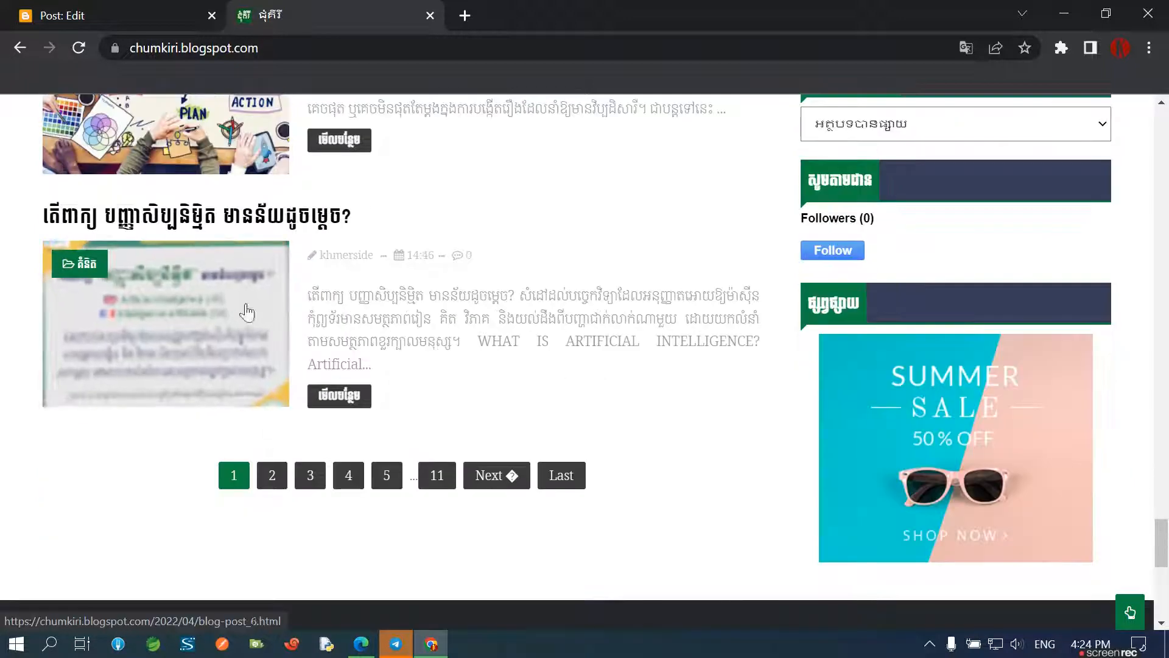
Undo the s800 replacement in the artificial intelligence image's src URL and leave the post without updating it
{"action": "left_click", "coordinate": [145, 17]}
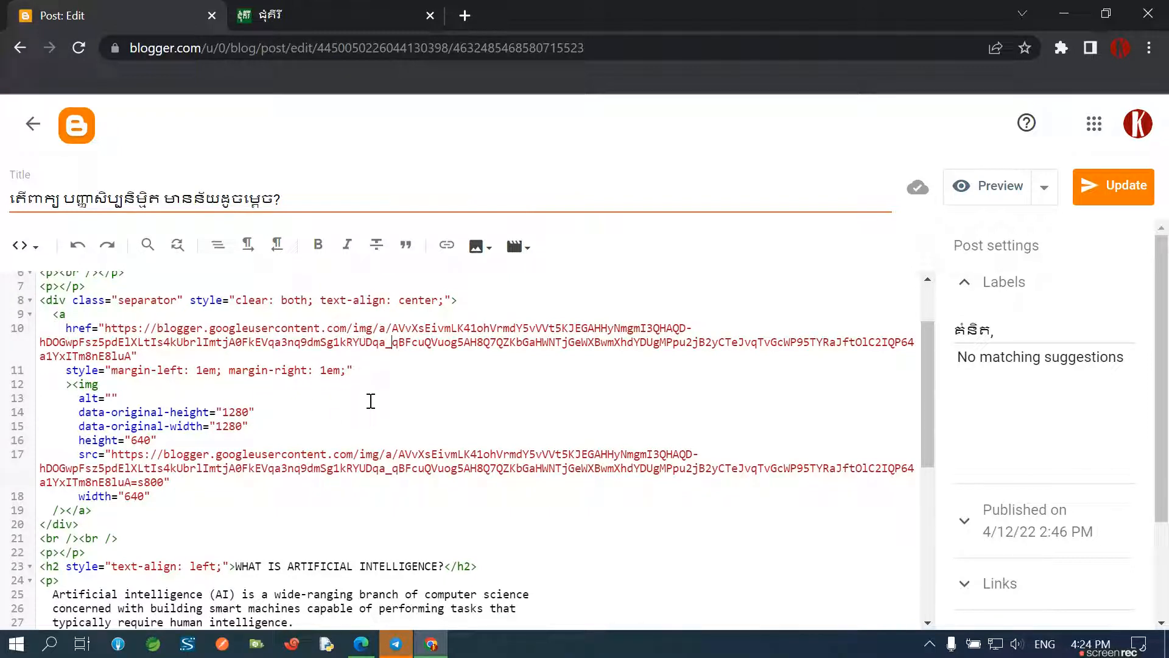
{"action": "key", "text": "ctrl+z"}
{"action": "key", "text": "ctrl+z"}
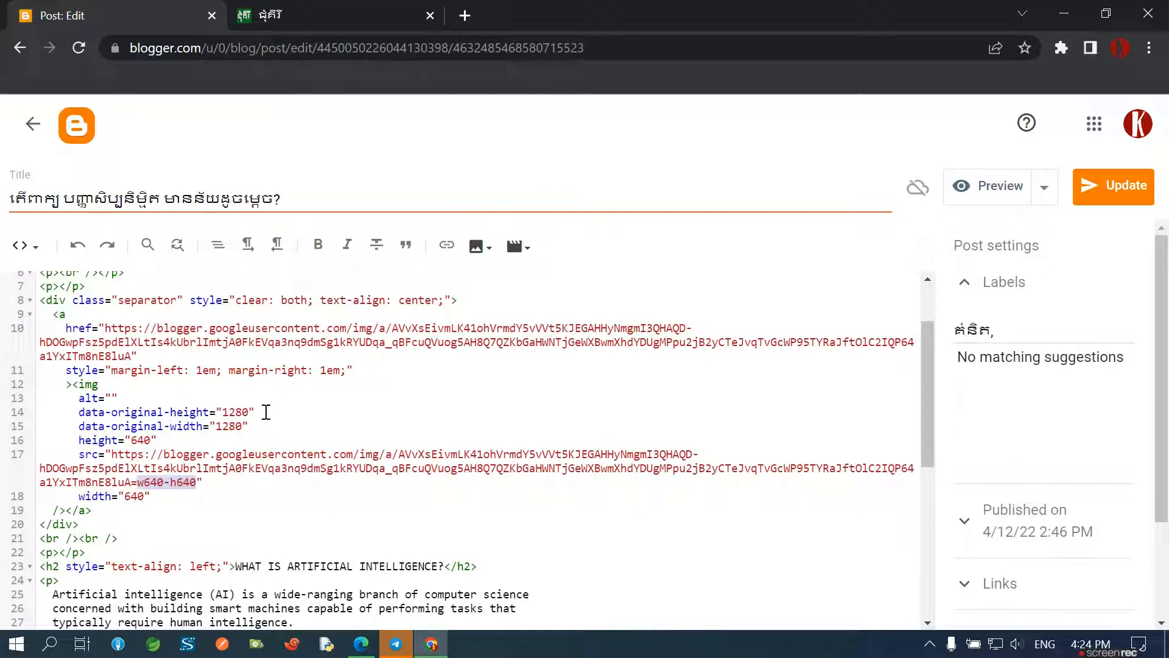
{"action": "left_click", "coordinate": [563, 468]}
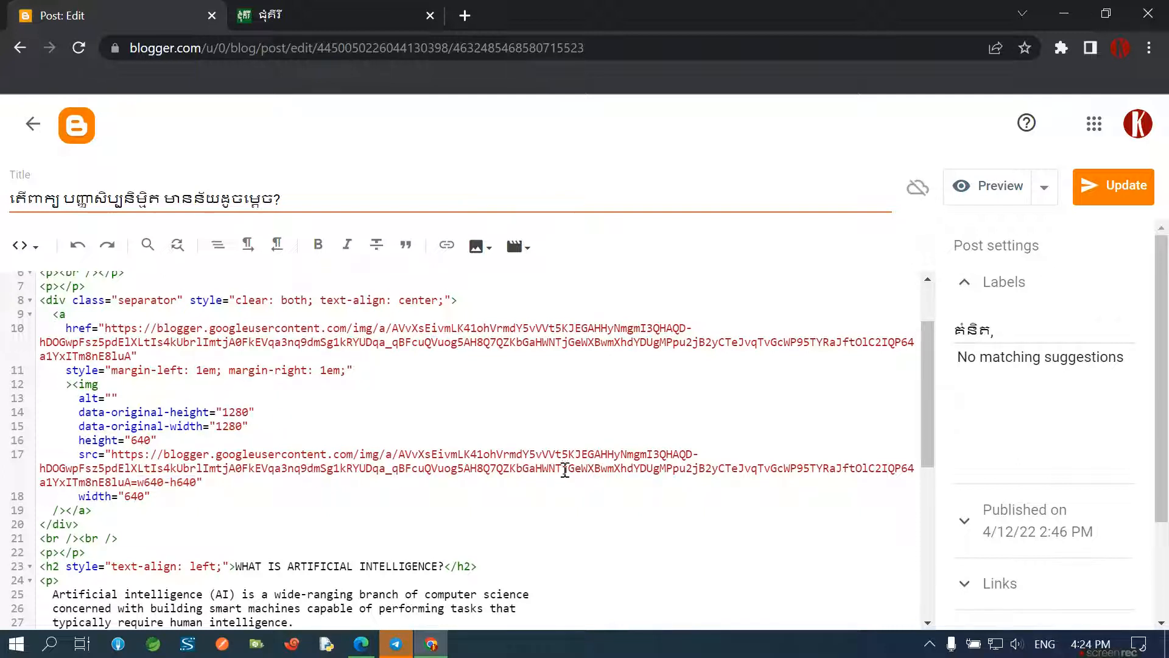
{"action": "left_click", "coordinate": [33, 124]}
{"action": "left_click", "coordinate": [667, 140]}
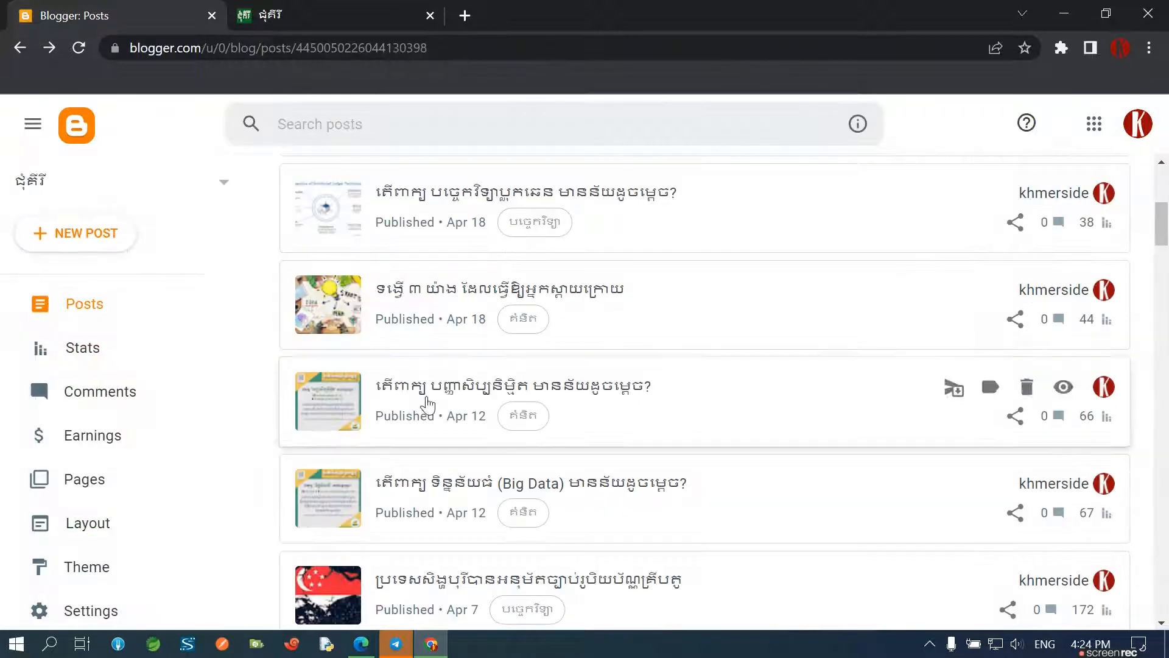
Open the Apr 18 START UP post, compare the s800 size code in its image's href and src URLs, and return to the post list
{"action": "left_click", "coordinate": [397, 295]}
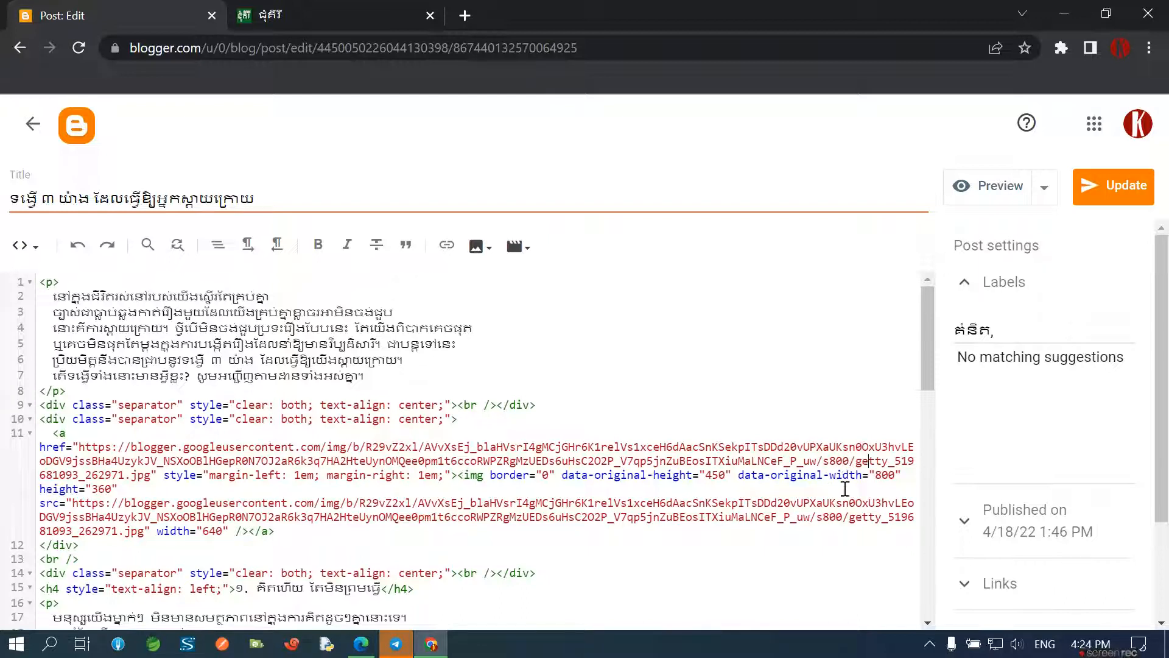
{"action": "double_click", "coordinate": [839, 460]}
{"action": "double_click", "coordinate": [835, 462]}
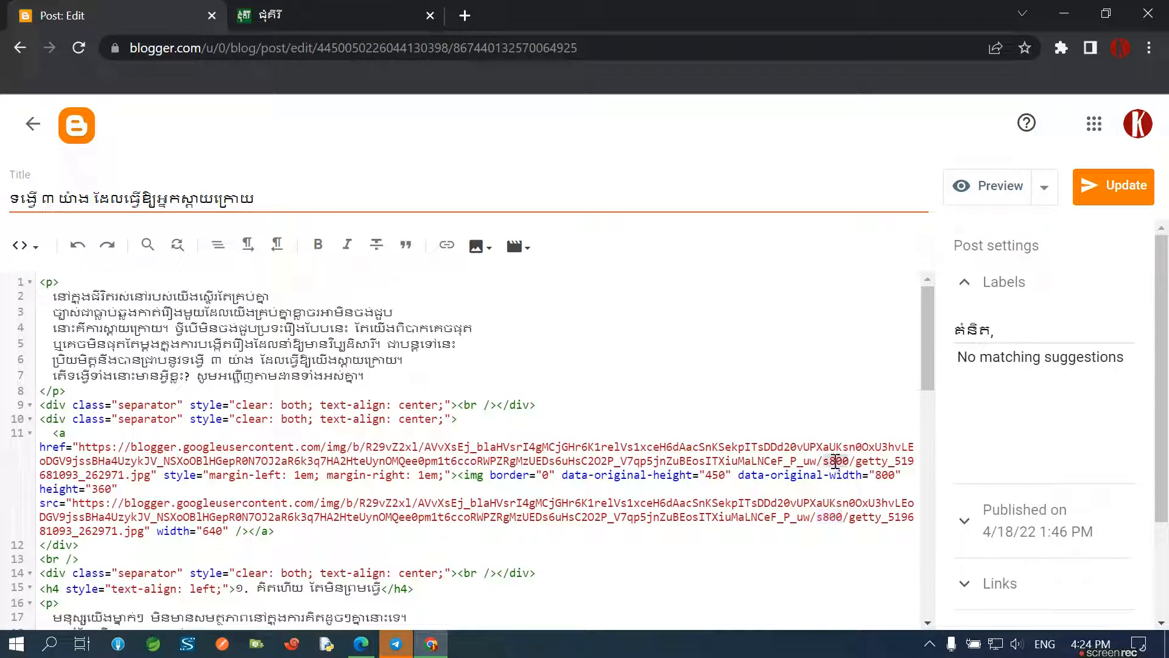
{"action": "double_click", "coordinate": [824, 517]}
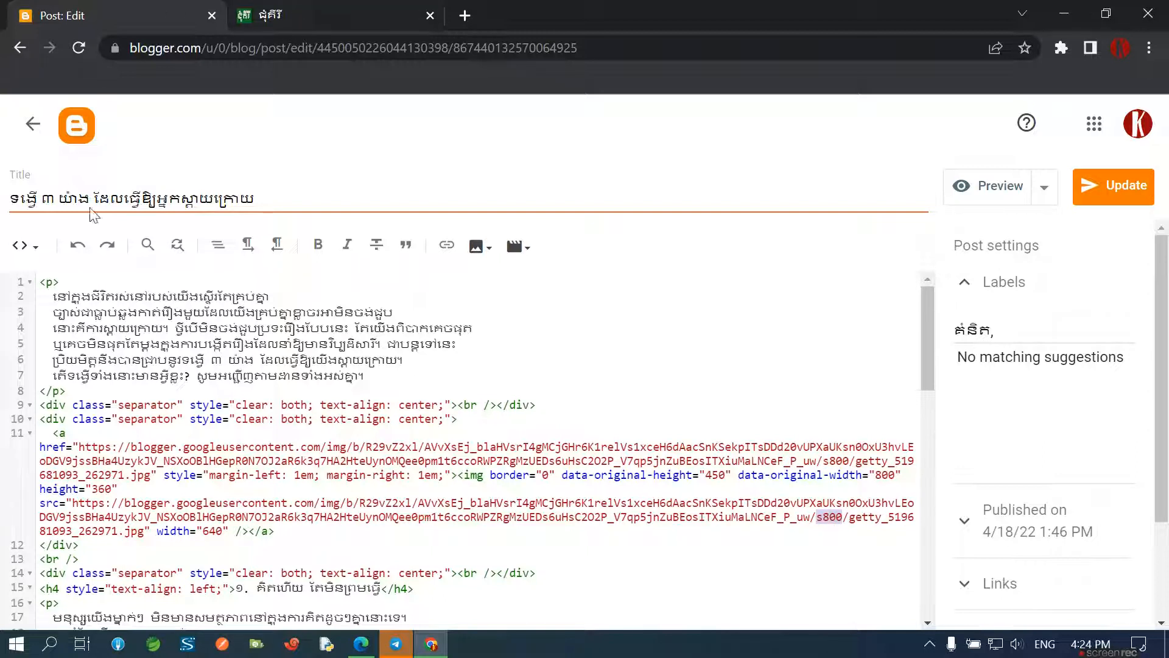
{"action": "left_click", "coordinate": [33, 124]}
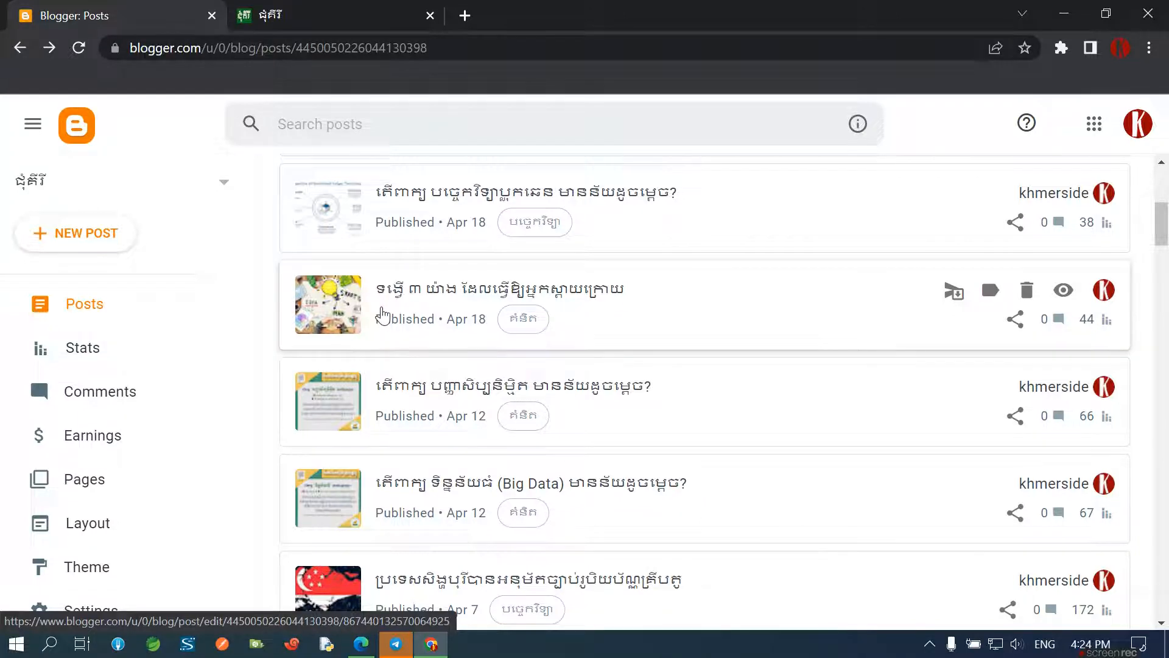
Copy the complete image link code, from <a to </a>, out of the START UP post's HTML and open the Apr 12 artificial intelligence post
{"action": "left_click", "coordinate": [384, 315]}
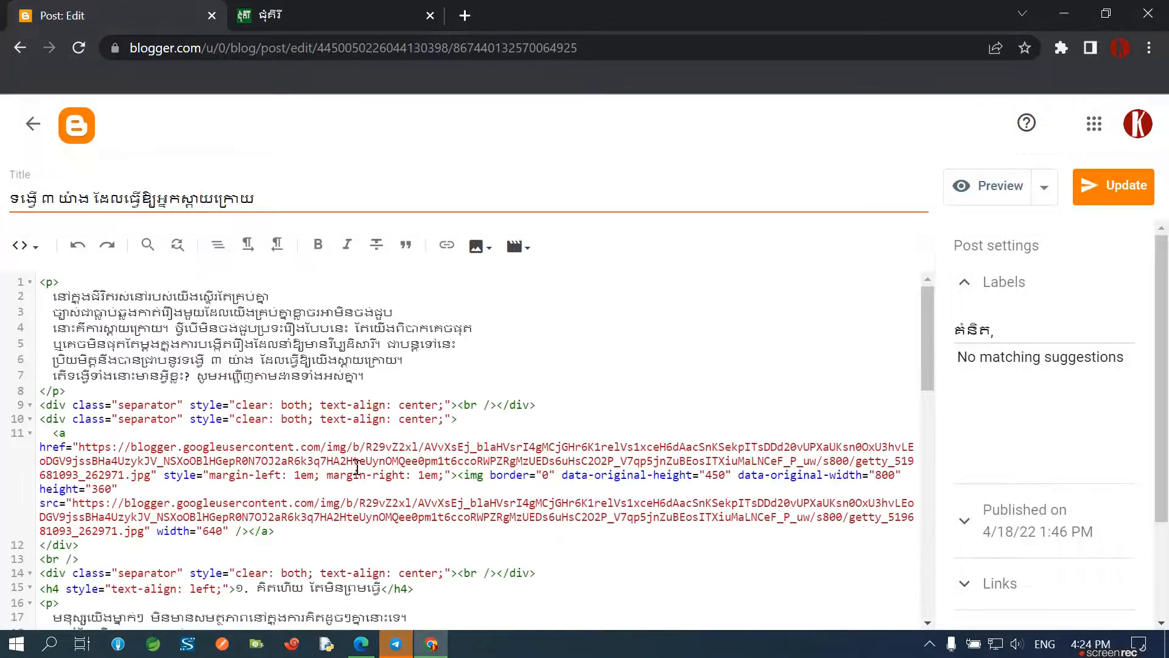
{"action": "scroll", "coordinate": [149, 464], "scroll_direction": "down", "scroll_amount": 3}
{"action": "scroll", "coordinate": [83, 437], "scroll_direction": "up", "scroll_amount": 3}
{"action": "left_click_drag", "start_coordinate": [51, 435], "coordinate": [292, 530]}
{"action": "right_click", "coordinate": [255, 511]}
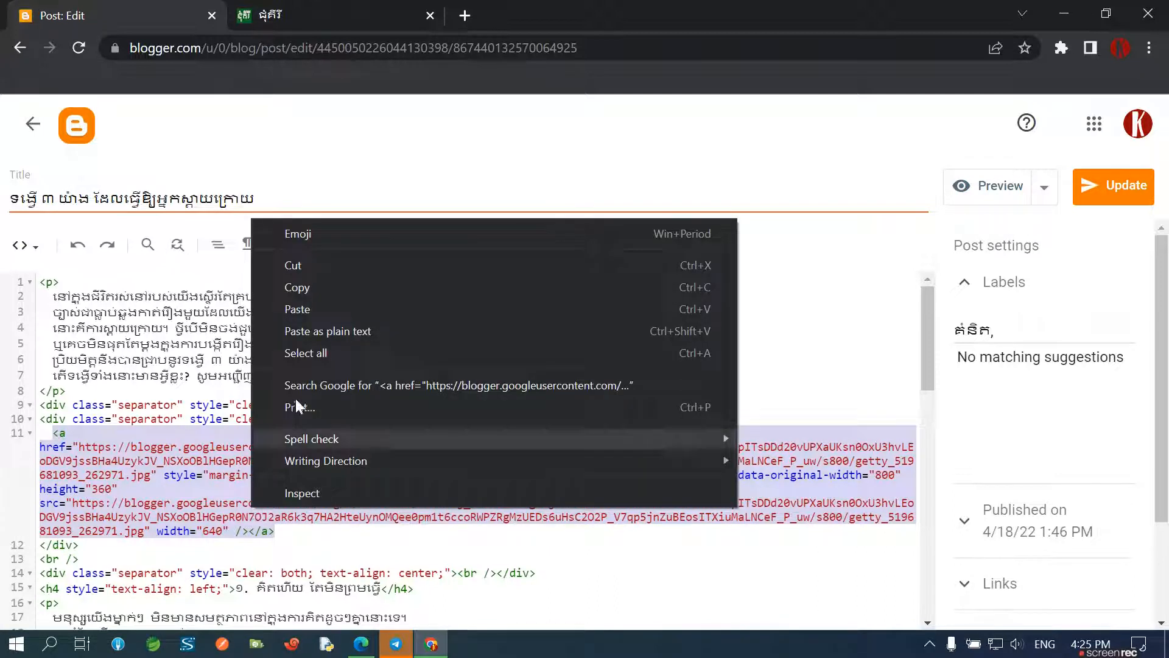
{"action": "left_click", "coordinate": [300, 287]}
{"action": "left_click", "coordinate": [33, 123]}
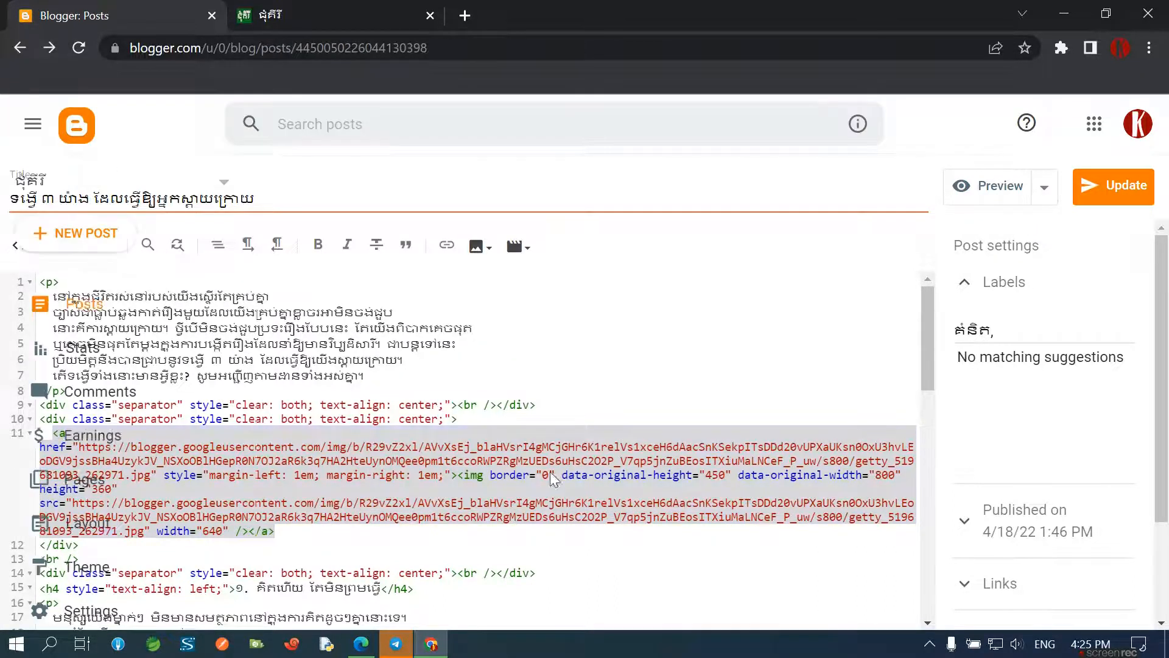
{"action": "left_click", "coordinate": [390, 431]}
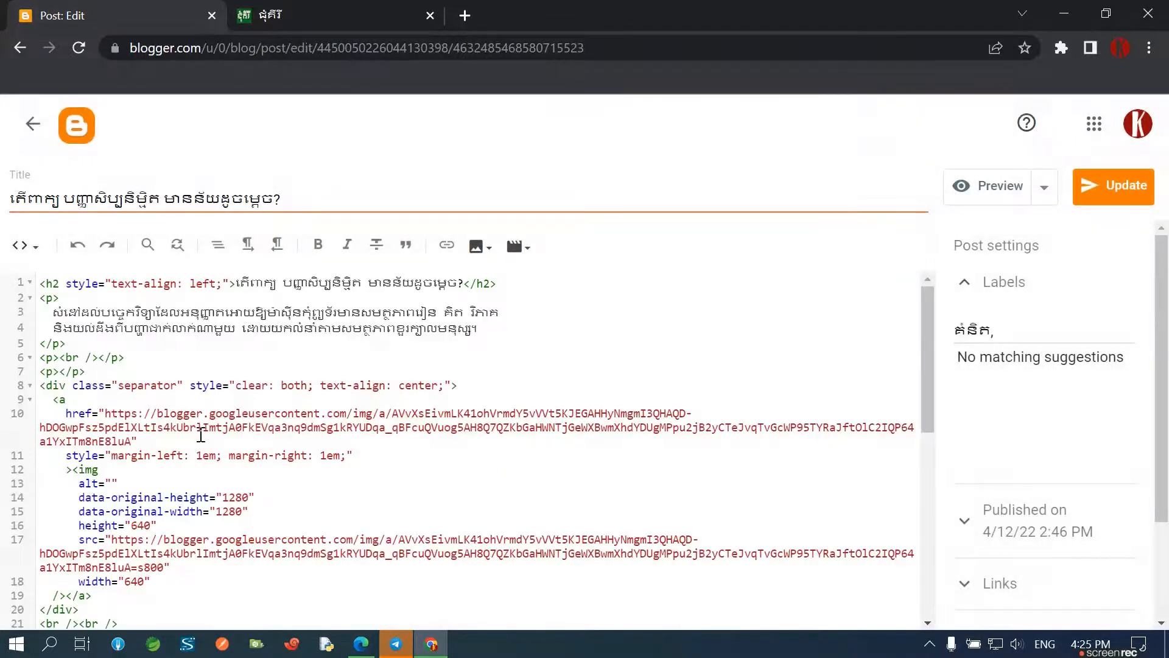
Append =s800 to the image's href URL in the artificial intelligence post to match its src URL, and save the post
{"action": "left_click", "coordinate": [157, 441]}
{"action": "type", "text": "=s800"}
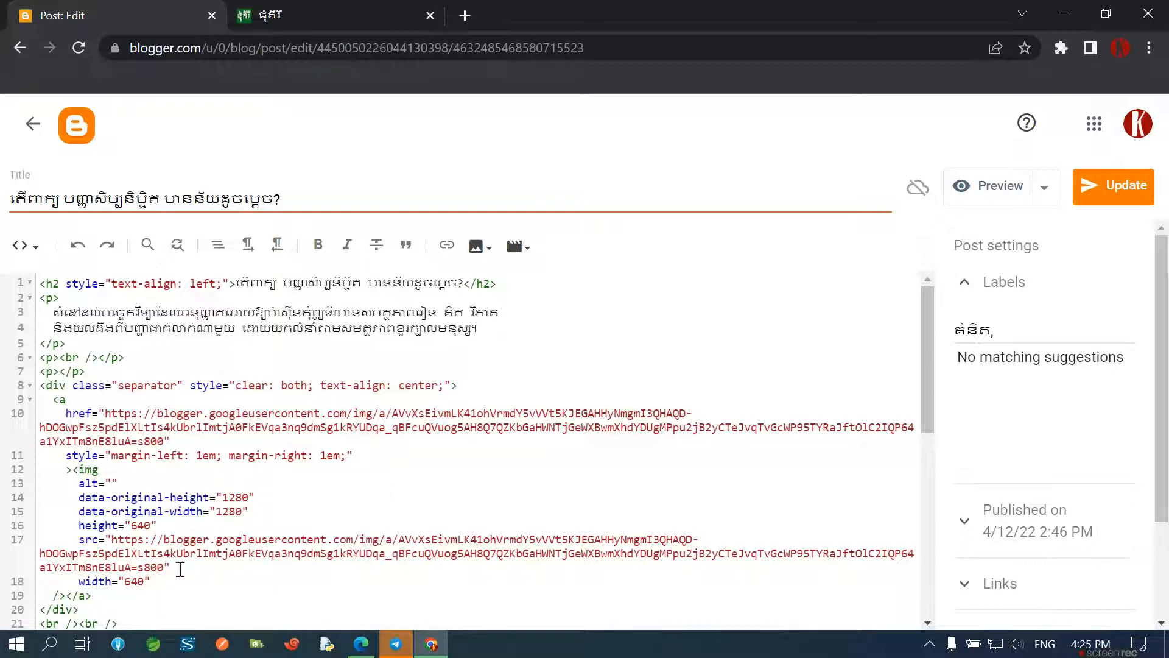
{"action": "double_click", "coordinate": [160, 564]}
{"action": "double_click", "coordinate": [157, 442]}
{"action": "left_click", "coordinate": [290, 506]}
{"action": "left_click", "coordinate": [294, 457]}
{"action": "scroll", "coordinate": [237, 586], "scroll_direction": "down", "scroll_amount": 2}
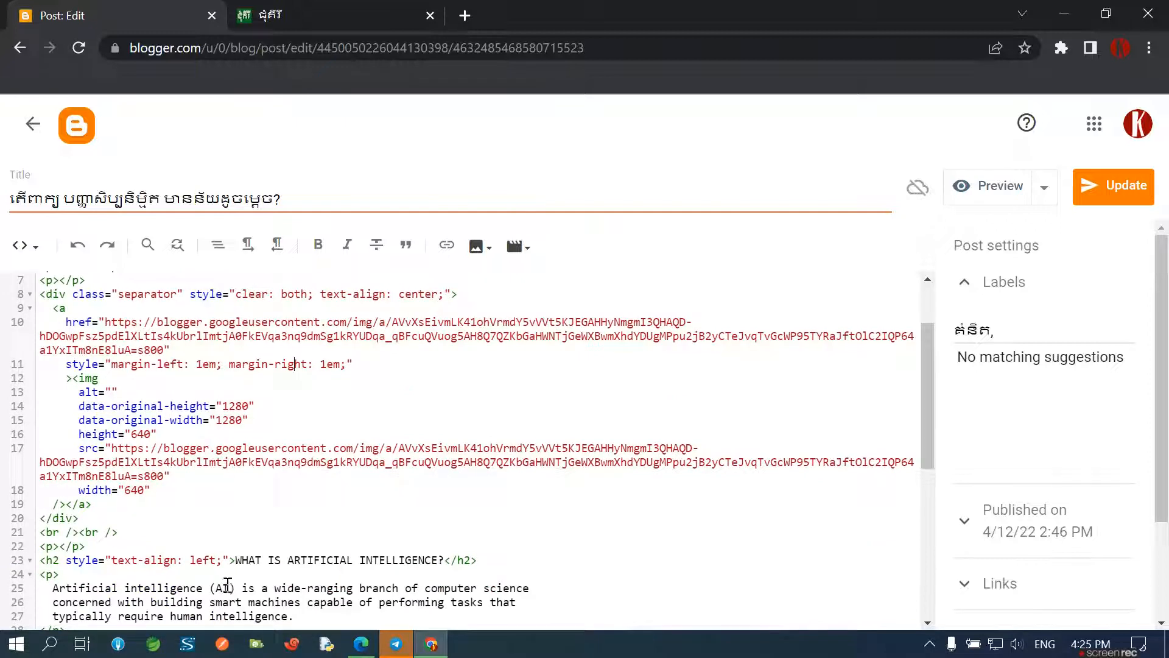
{"action": "scroll", "coordinate": [204, 557], "scroll_direction": "down", "scroll_amount": 2}
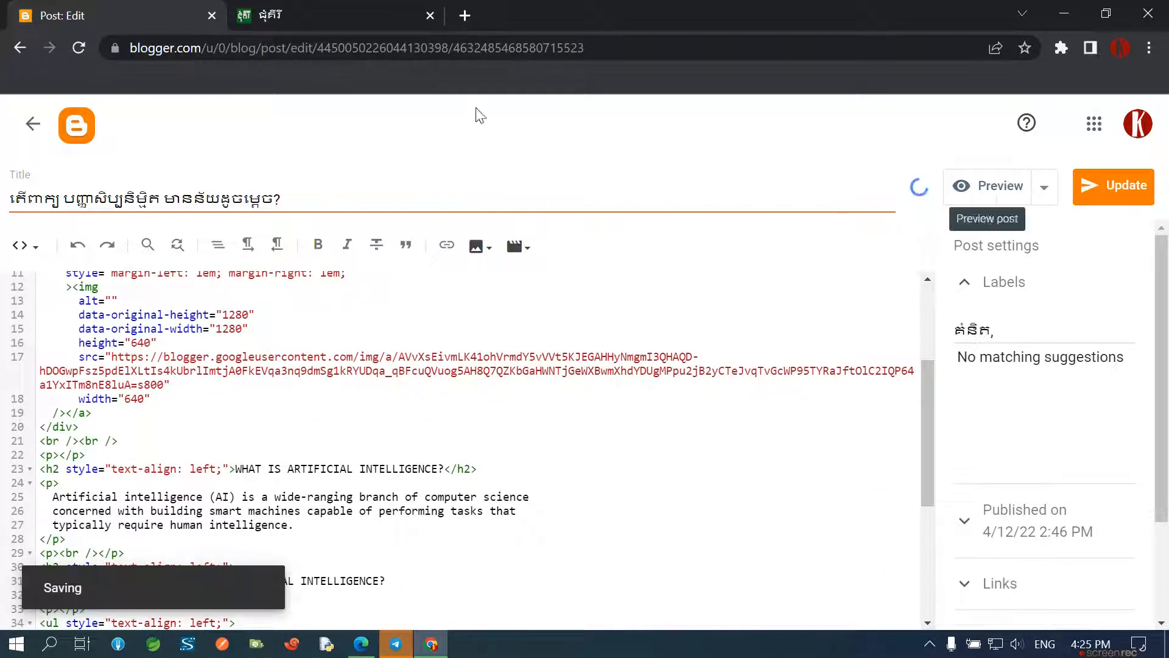
Reload the live homepage and check the artificial intelligence post's thumbnail against the thumbnails of the posts above it
{"action": "left_click", "coordinate": [335, 12]}
{"action": "left_click", "coordinate": [84, 53]}
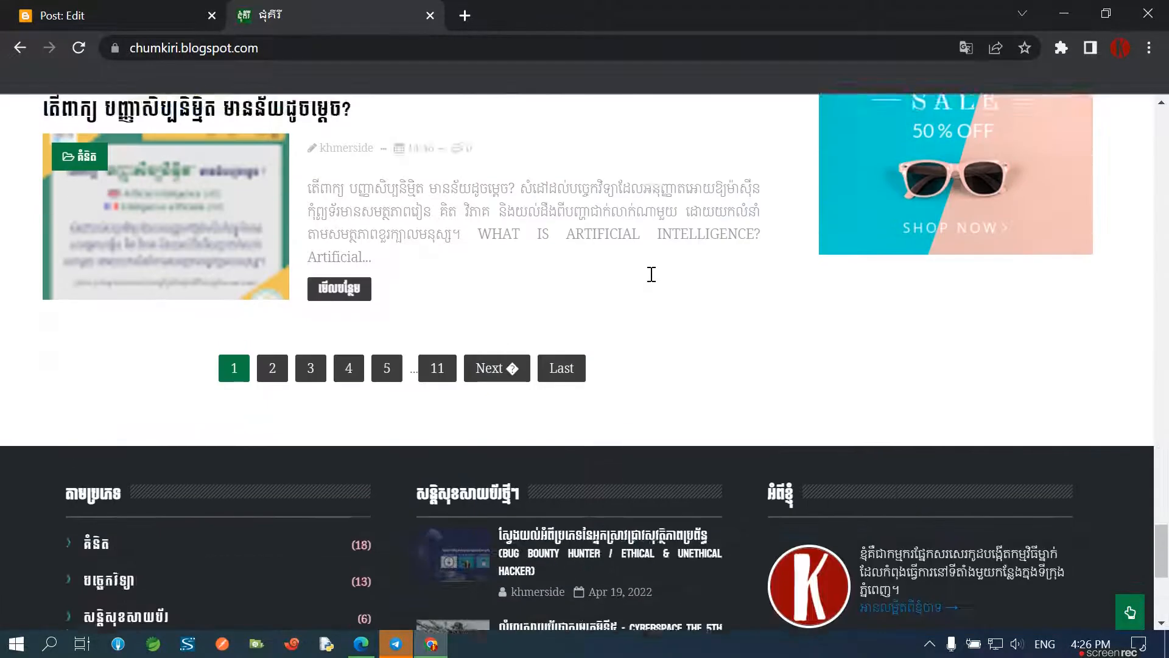
{"action": "scroll", "coordinate": [651, 274], "scroll_direction": "up", "scroll_amount": 8}
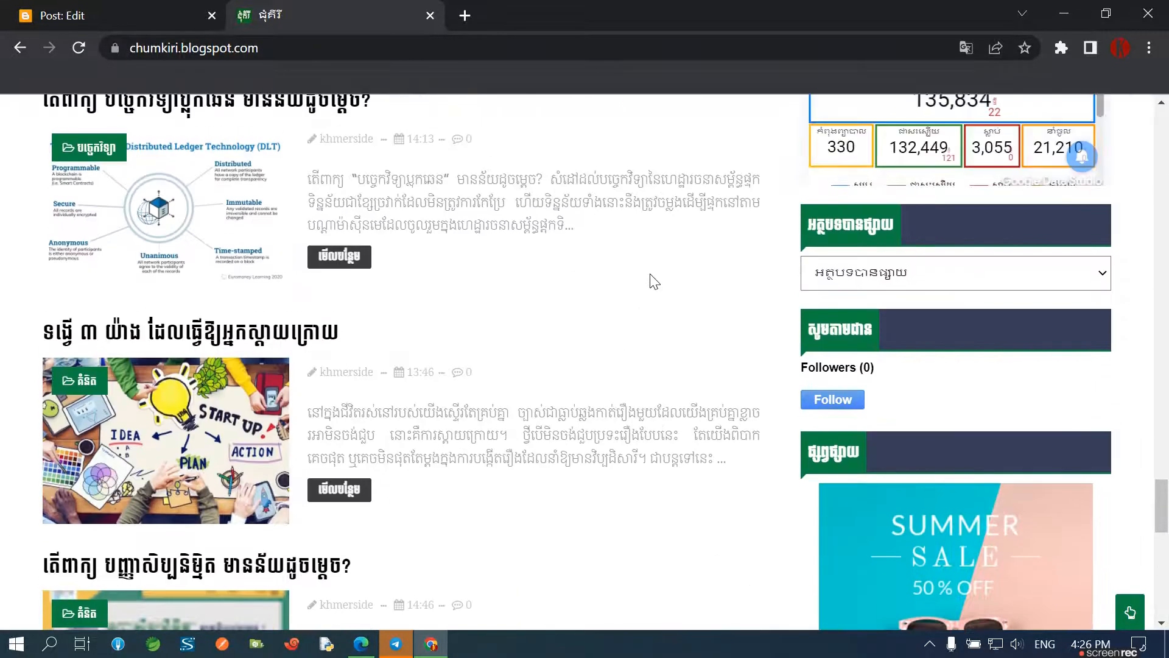
{"action": "scroll", "coordinate": [650, 274], "scroll_direction": "up", "scroll_amount": 6}
{"action": "scroll", "coordinate": [650, 274], "scroll_direction": "down", "scroll_amount": 7}
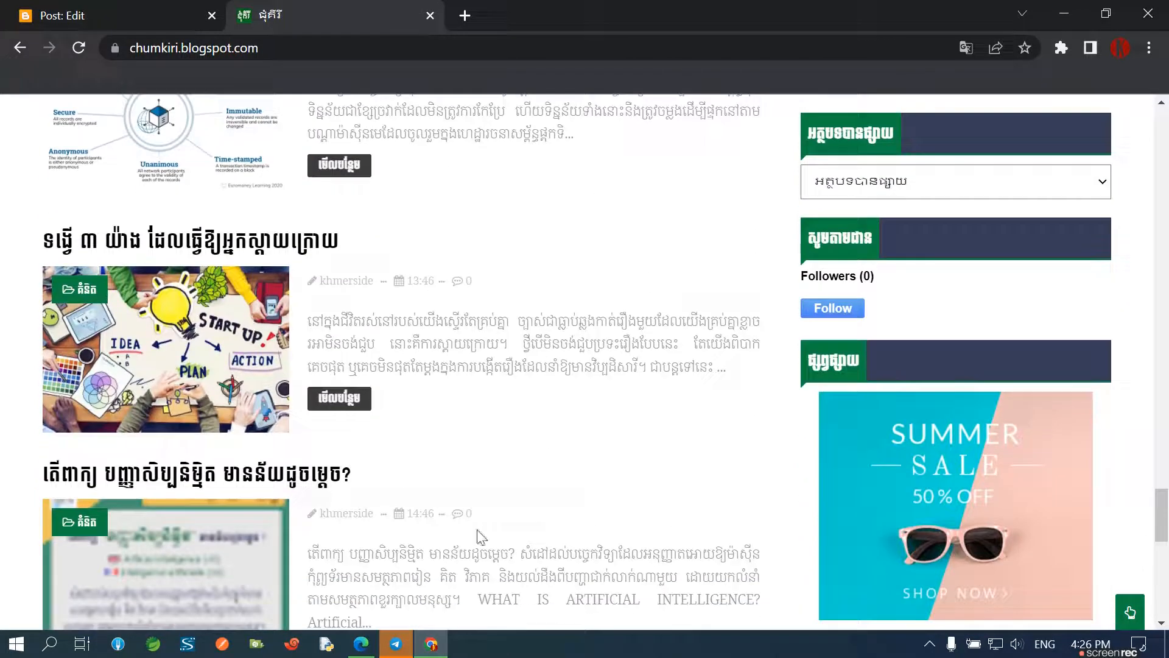
Paste the START UP image link code on new lines inside the separator div, above the artificial intelligence post's original image link
{"action": "left_click", "coordinate": [97, 13]}
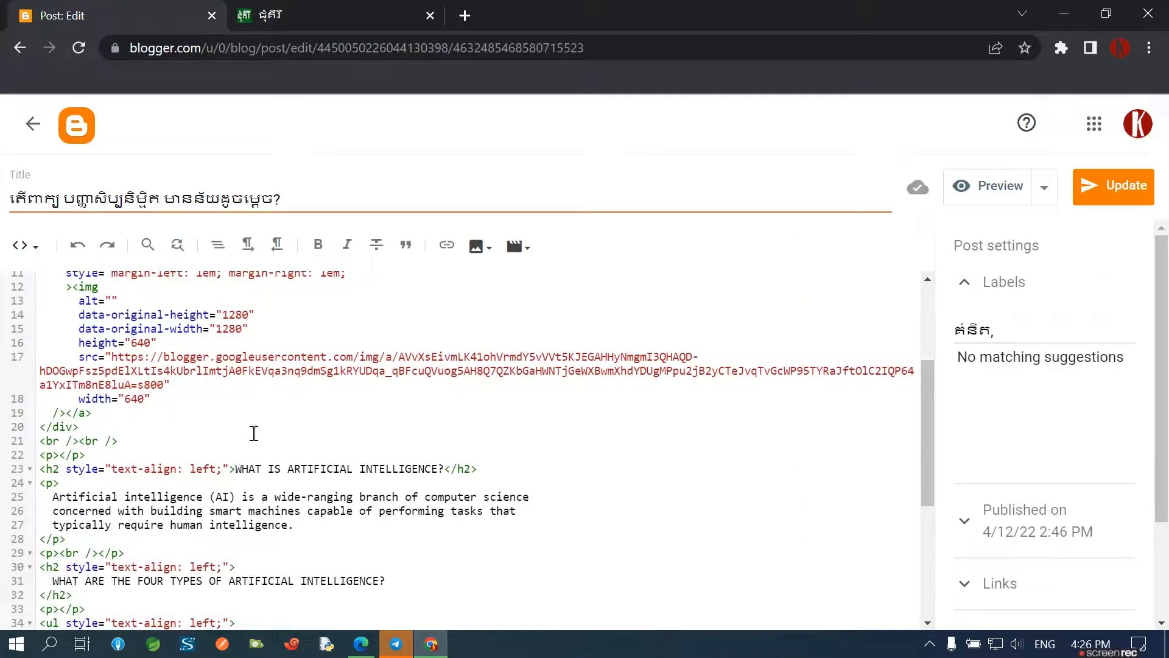
{"action": "scroll", "coordinate": [254, 433], "scroll_direction": "up", "scroll_amount": 3}
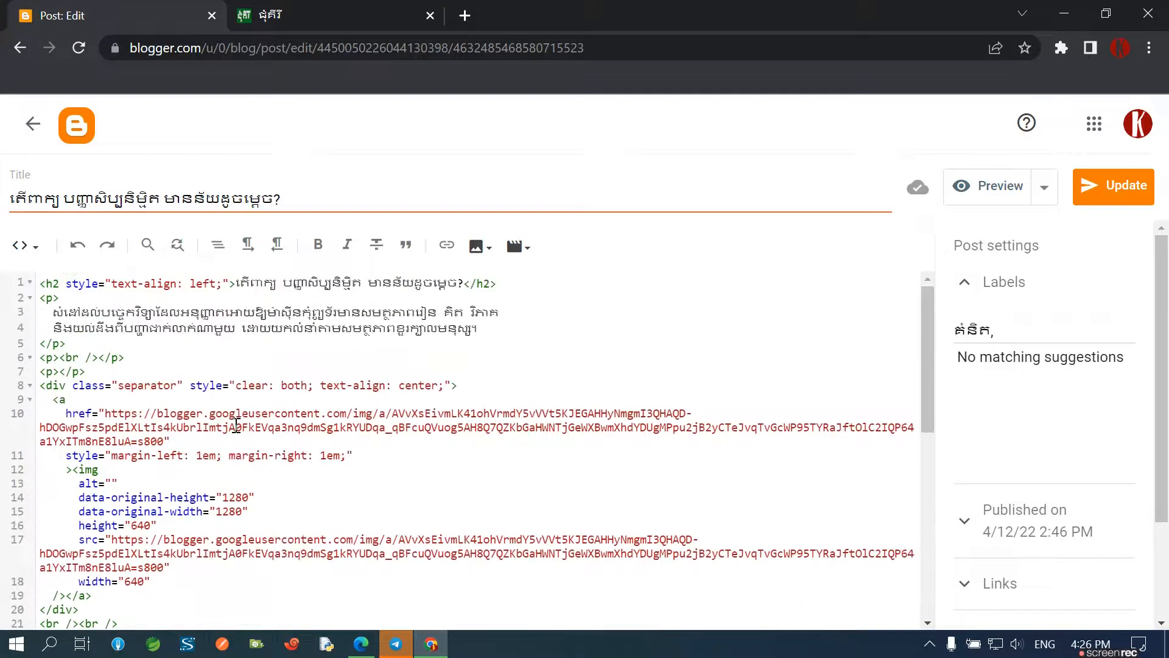
{"action": "left_click", "coordinate": [500, 382]}
{"action": "key", "text": "Return"}
{"action": "key", "text": "Return"}
{"action": "key", "text": "Return"}
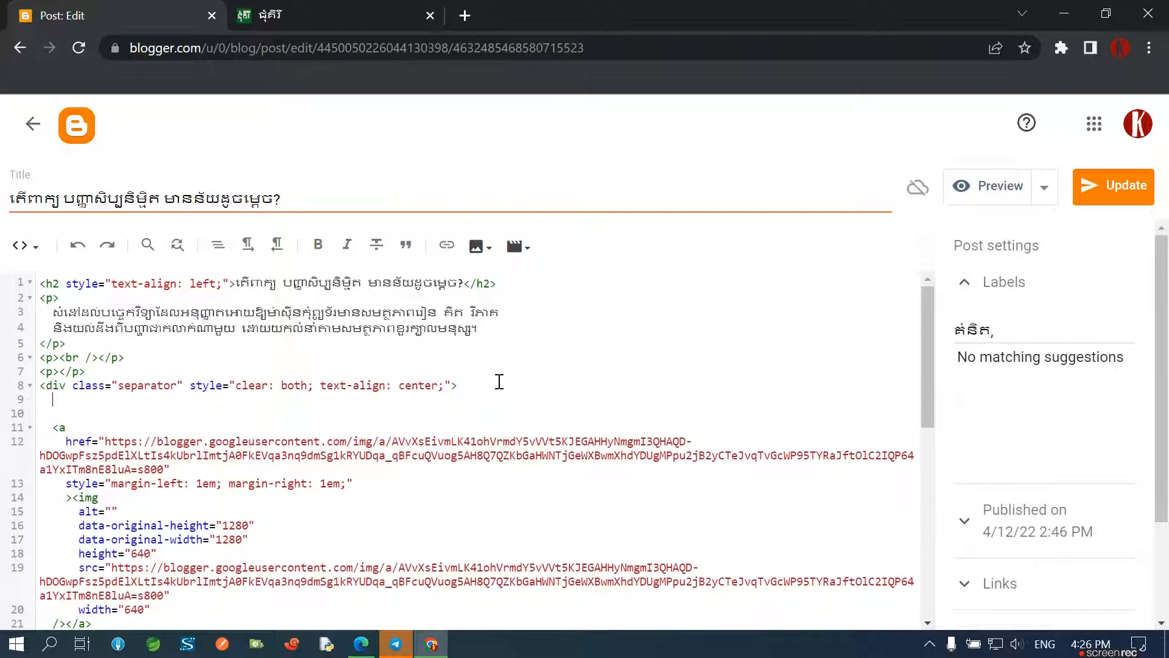
{"action": "right_click", "coordinate": [97, 413]}
{"action": "left_click", "coordinate": [166, 269]}
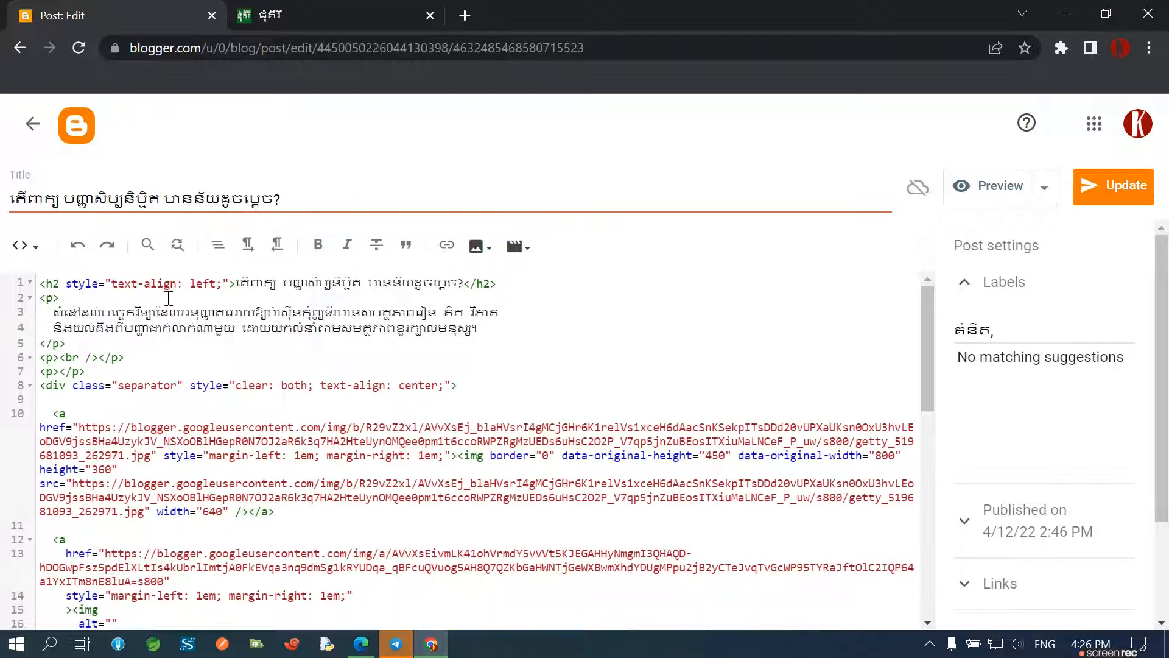
Replace the pasted href URL up to /s800 with the original artificial intelligence image's URL, copied without its =s800 ending
{"action": "scroll", "coordinate": [238, 527], "scroll_direction": "down", "scroll_amount": 5}
{"action": "scroll", "coordinate": [140, 456], "scroll_direction": "up", "scroll_amount": 2}
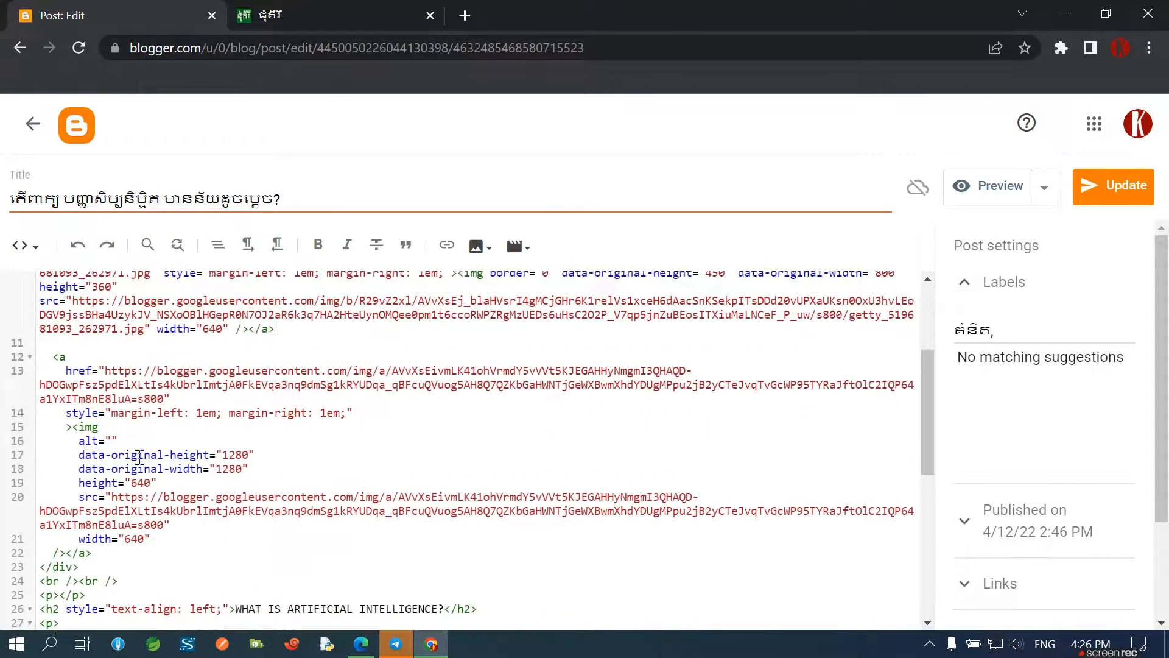
{"action": "left_click_drag", "start_coordinate": [105, 370], "coordinate": [131, 398]}
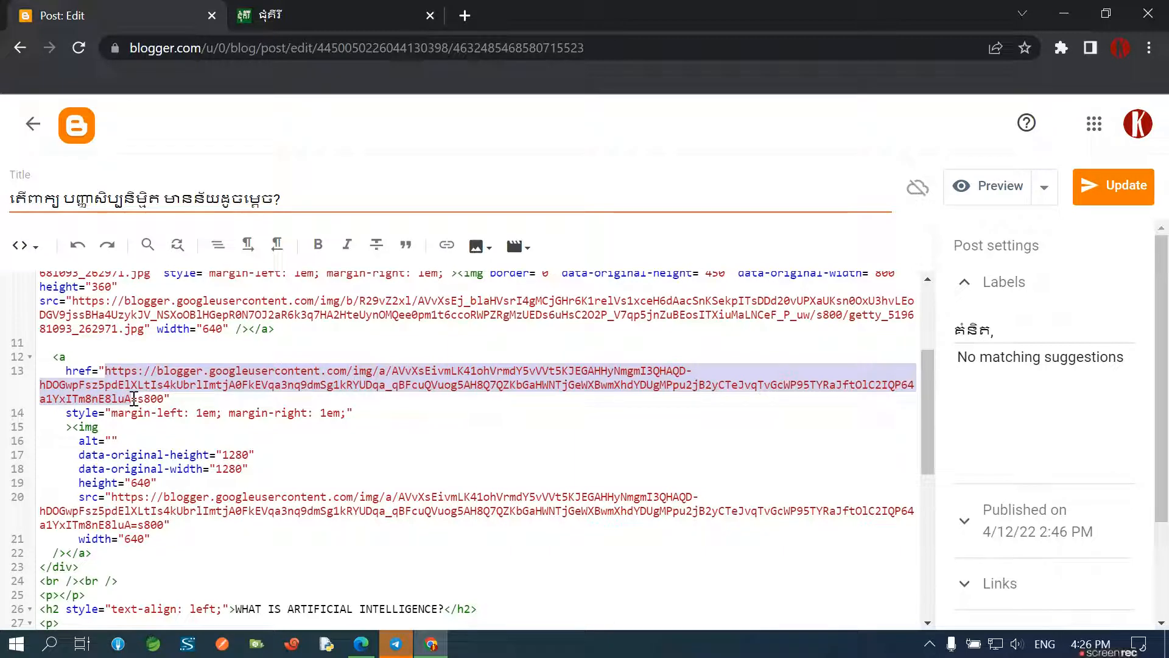
{"action": "right_click", "coordinate": [144, 386]}
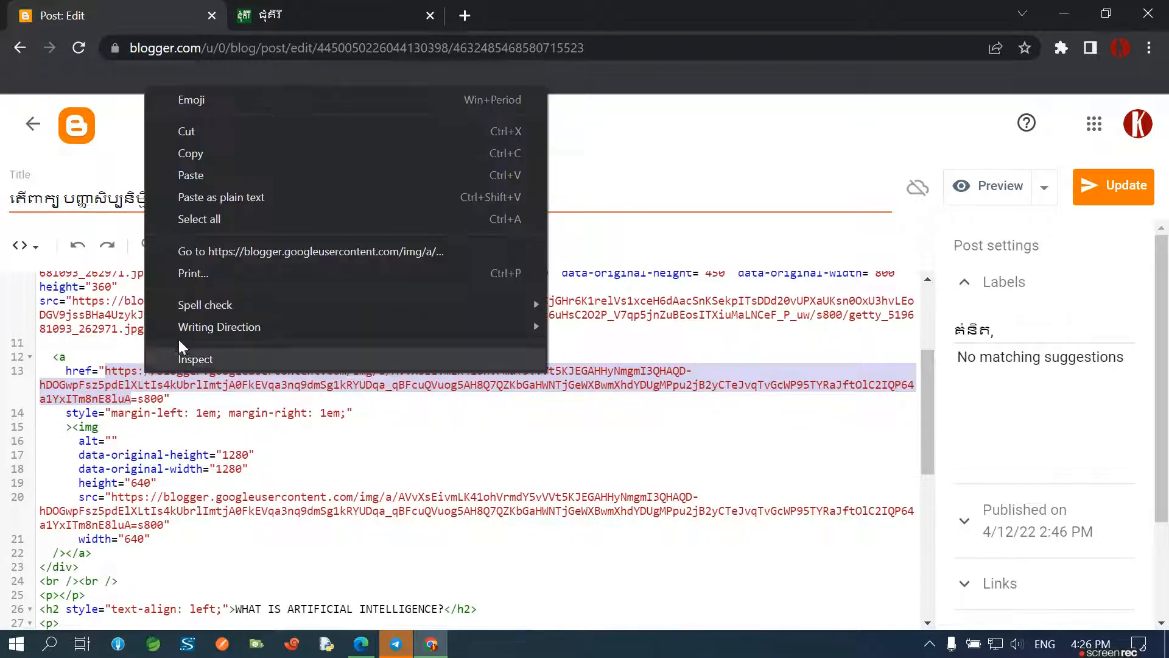
{"action": "left_click", "coordinate": [196, 153]}
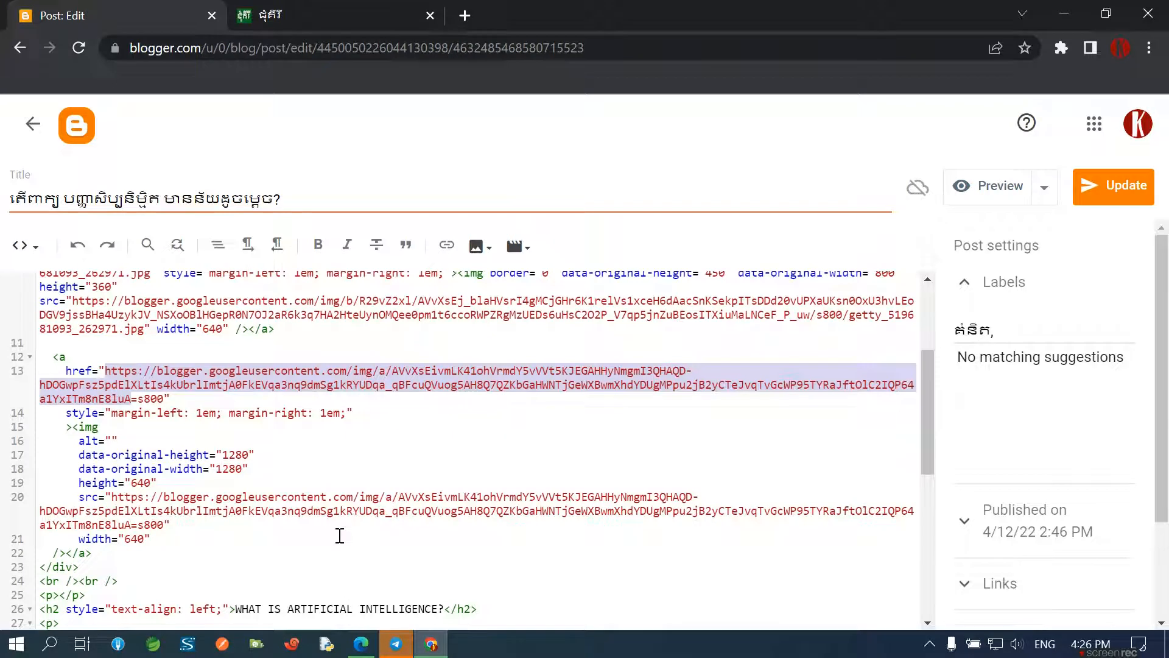
{"action": "scroll", "coordinate": [340, 536], "scroll_direction": "up", "scroll_amount": 3}
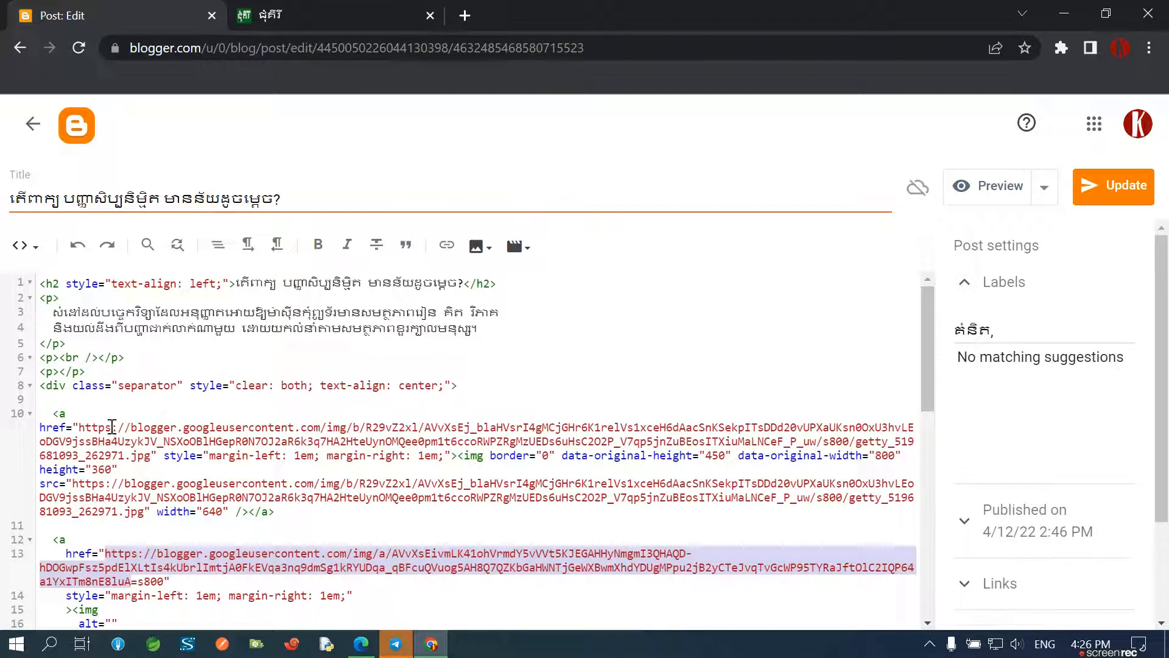
{"action": "left_click_drag", "start_coordinate": [84, 431], "coordinate": [818, 441]}
{"action": "right_click", "coordinate": [810, 433]}
{"action": "left_click", "coordinate": [814, 232]}
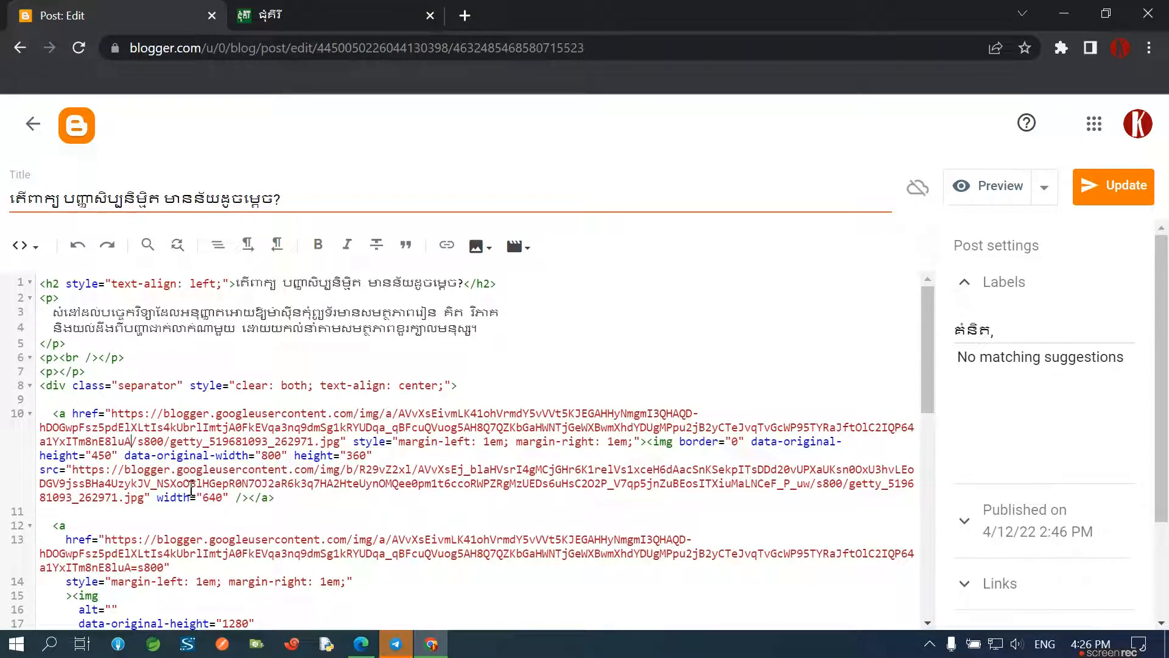
Replace the pasted src URL up to /s800 with the same artificial intelligence image URL
{"action": "left_click_drag", "start_coordinate": [73, 469], "coordinate": [813, 486]}
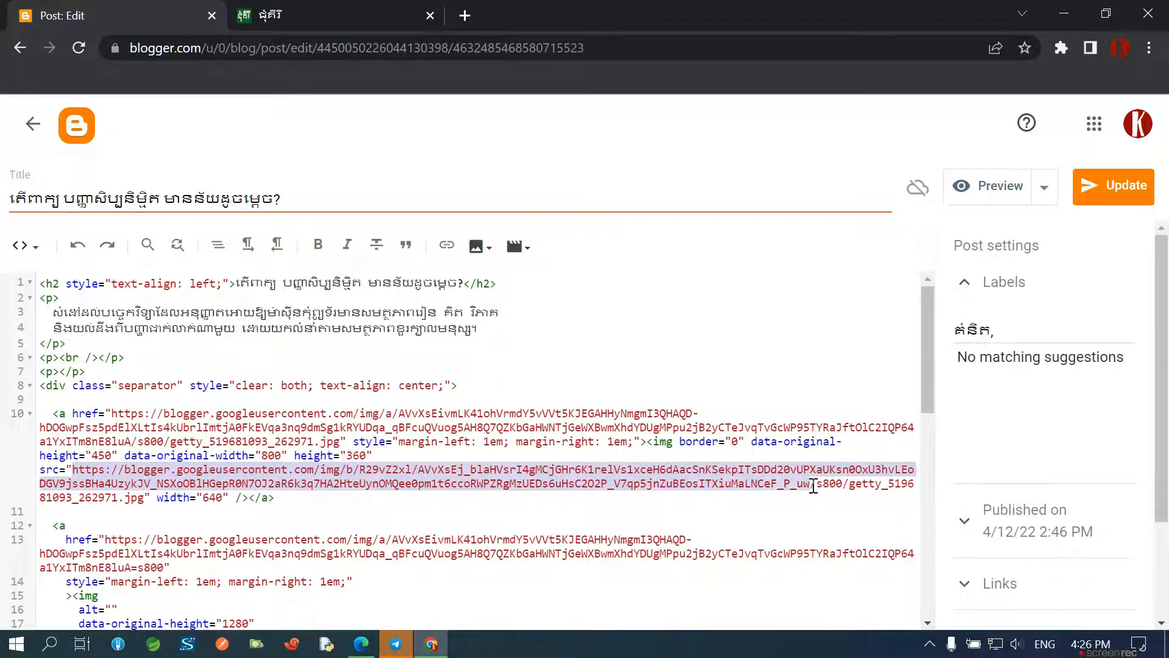
{"action": "right_click", "coordinate": [793, 481]}
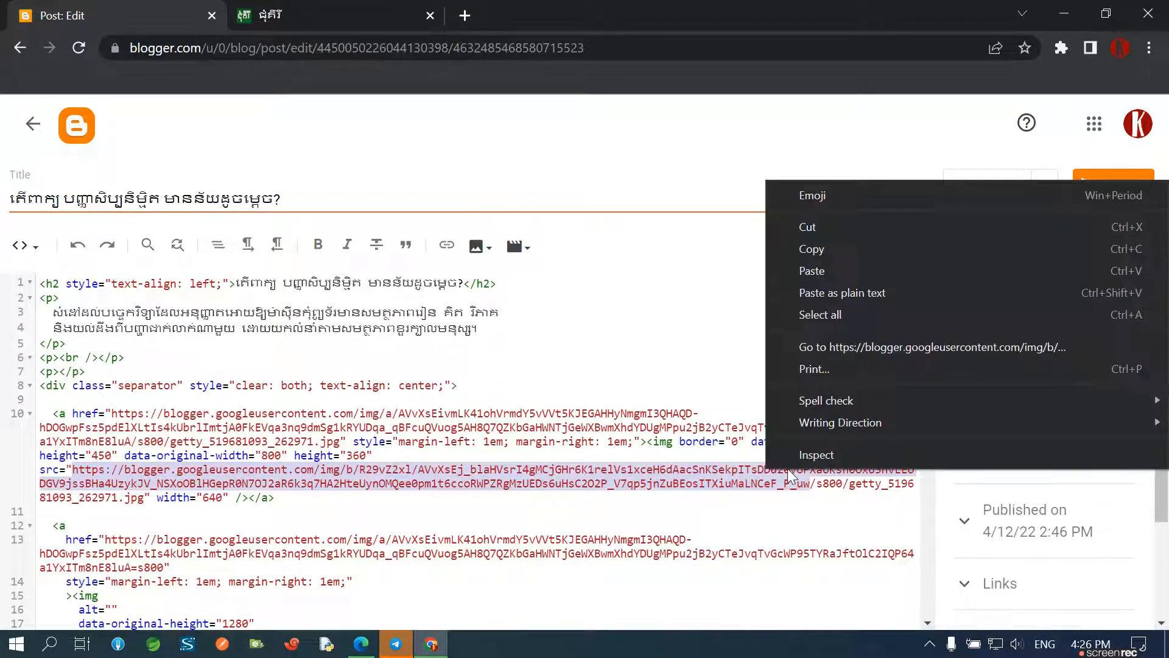
{"action": "left_click", "coordinate": [831, 269]}
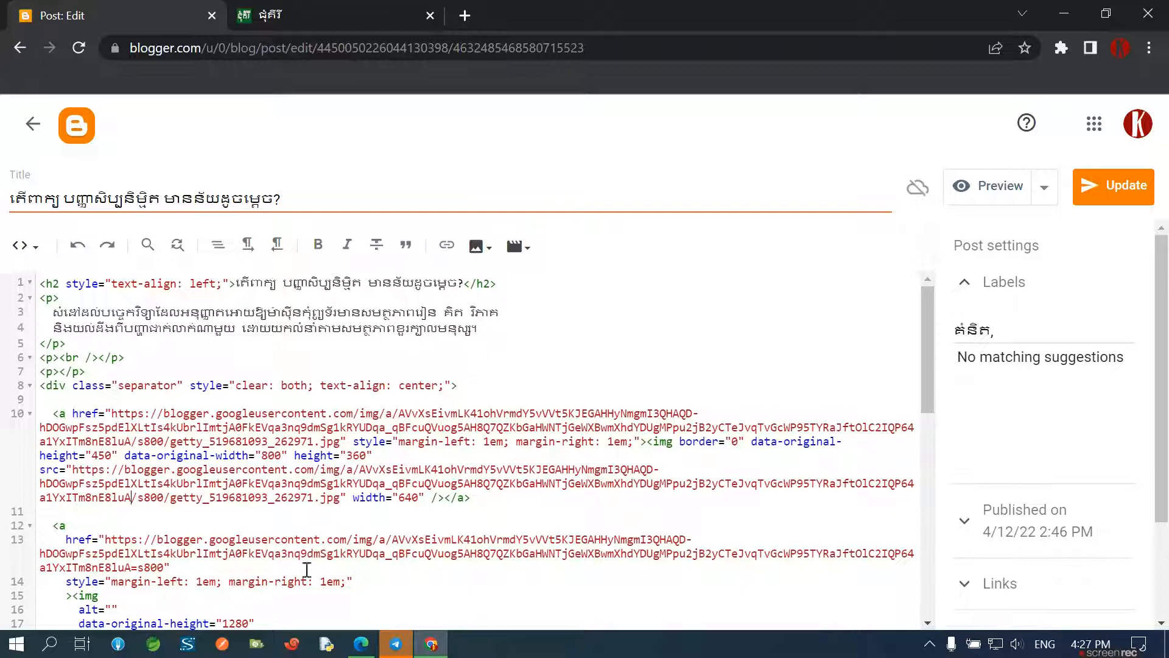
{"action": "scroll", "coordinate": [207, 588], "scroll_direction": "down", "scroll_amount": 2}
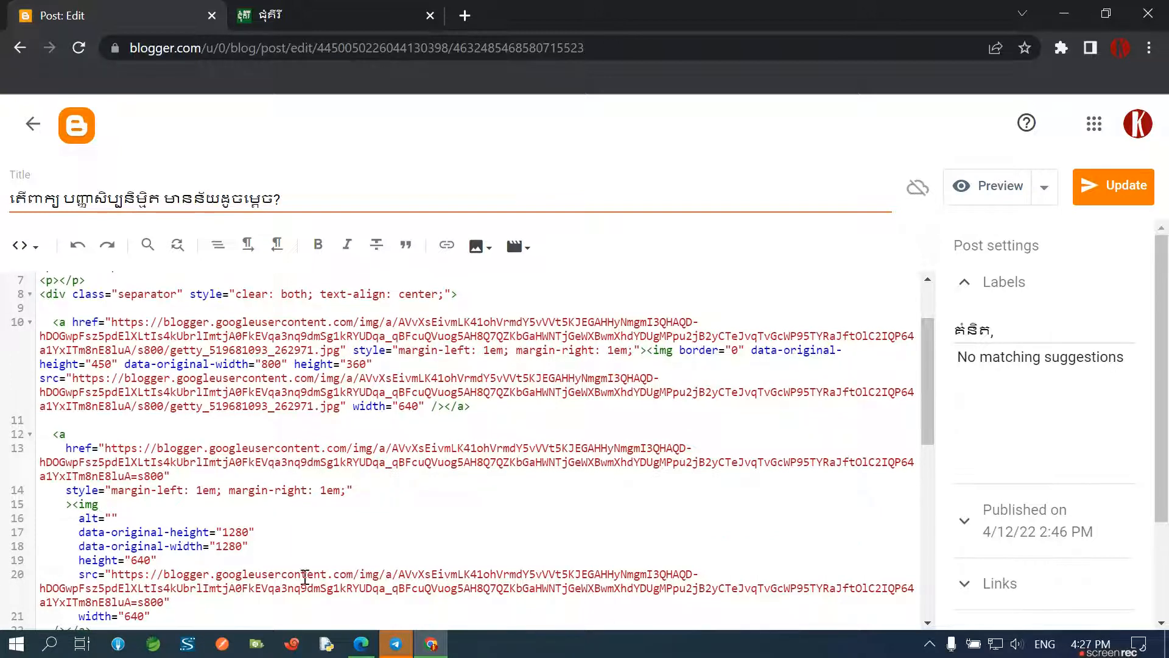
{"action": "scroll", "coordinate": [305, 581], "scroll_direction": "down", "scroll_amount": 2}
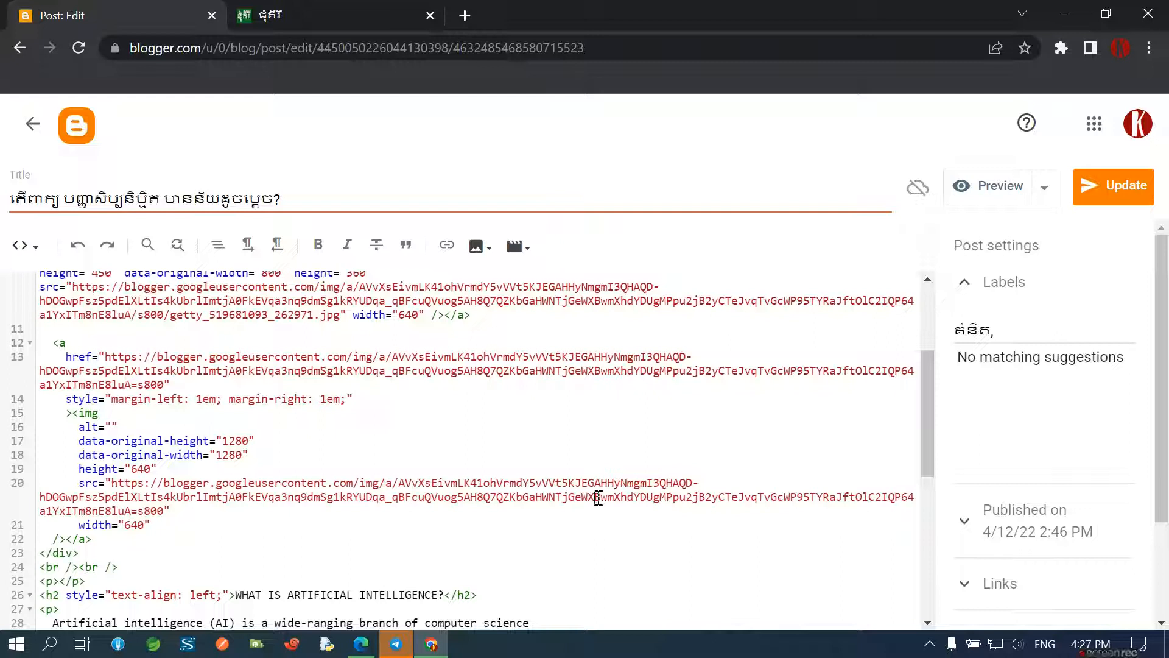
Open the artificial intelligence post on the live blog and view its image at full size
{"action": "left_click", "coordinate": [285, 17]}
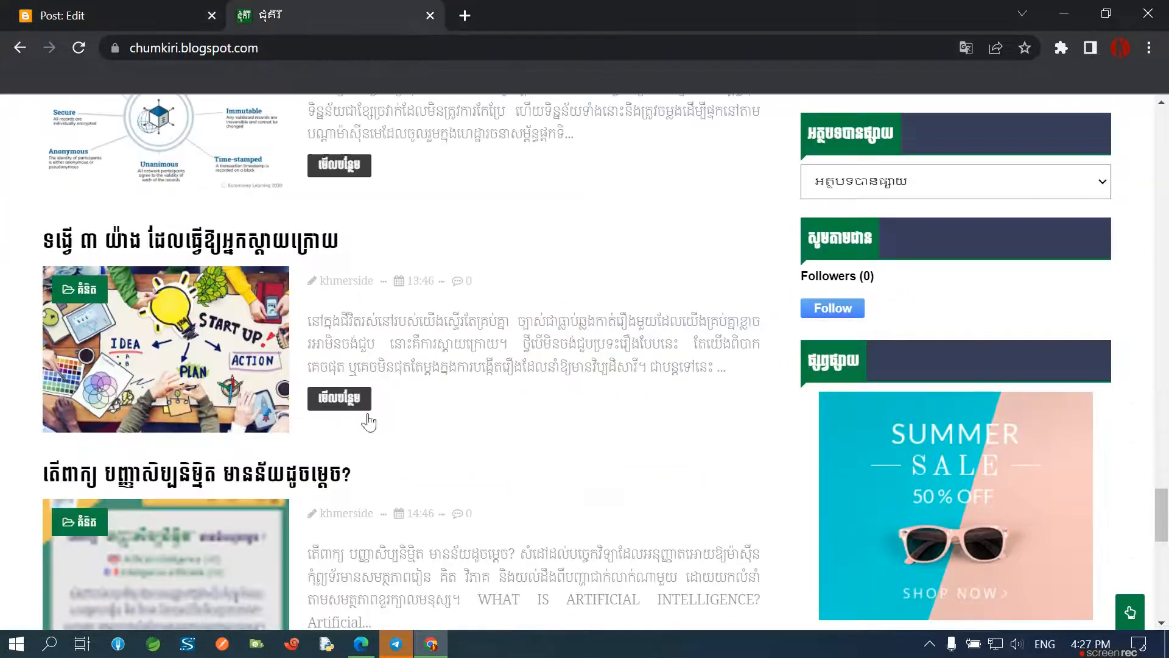
{"action": "left_click", "coordinate": [197, 568]}
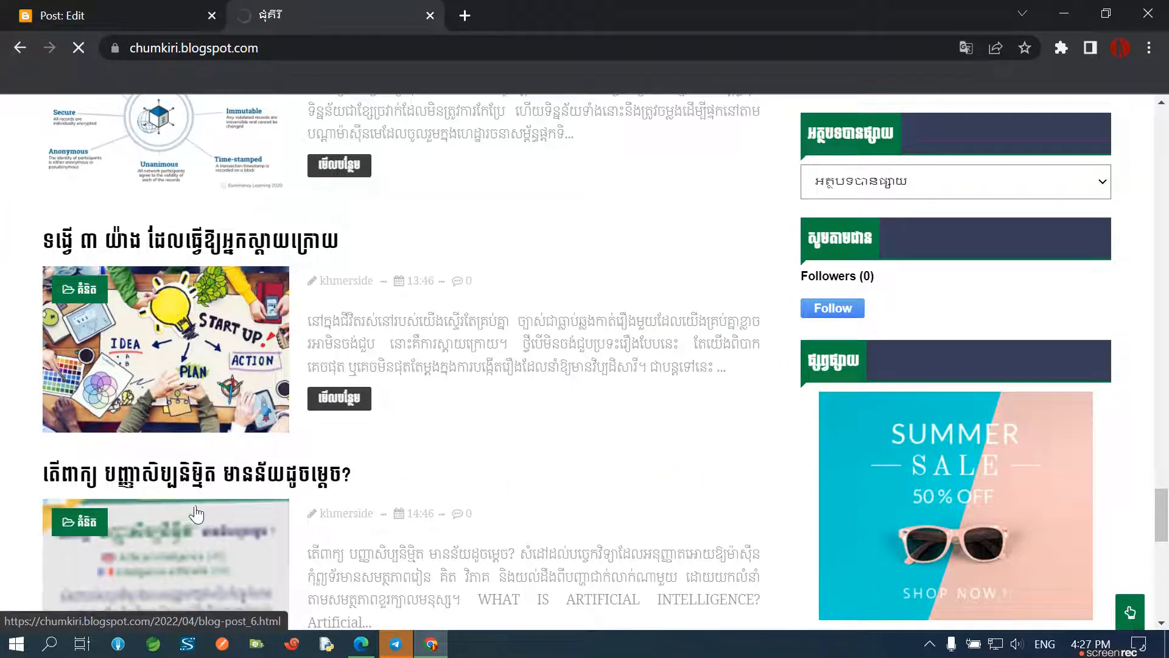
{"action": "scroll", "coordinate": [247, 478], "scroll_direction": "down", "scroll_amount": 5}
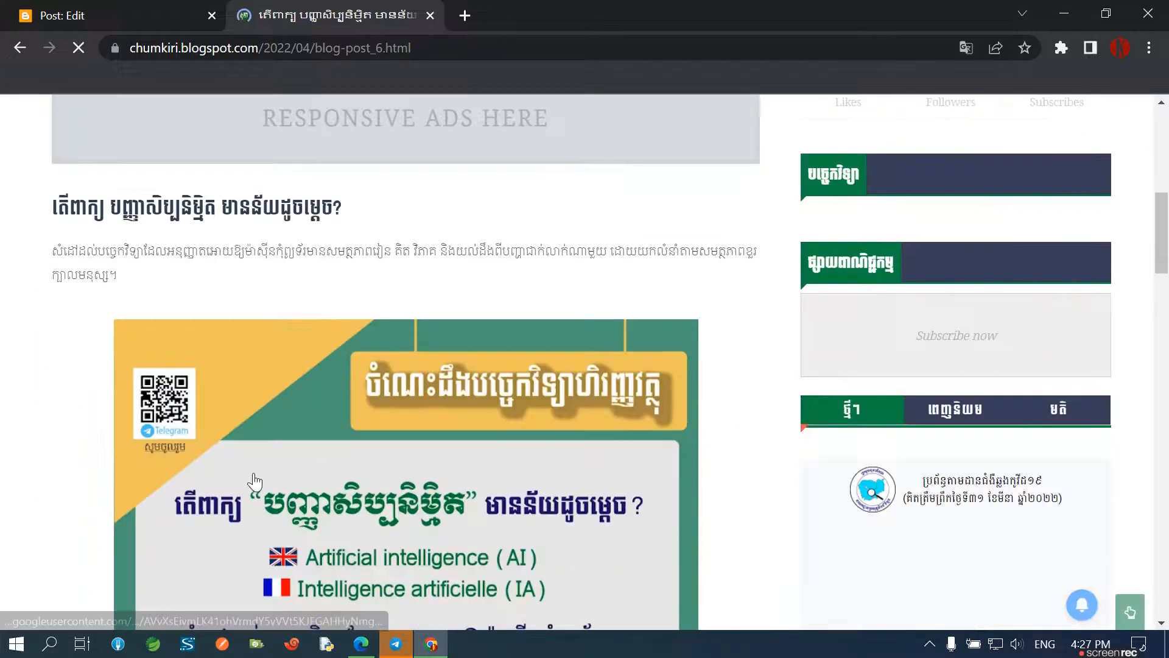
{"action": "left_click", "coordinate": [320, 435]}
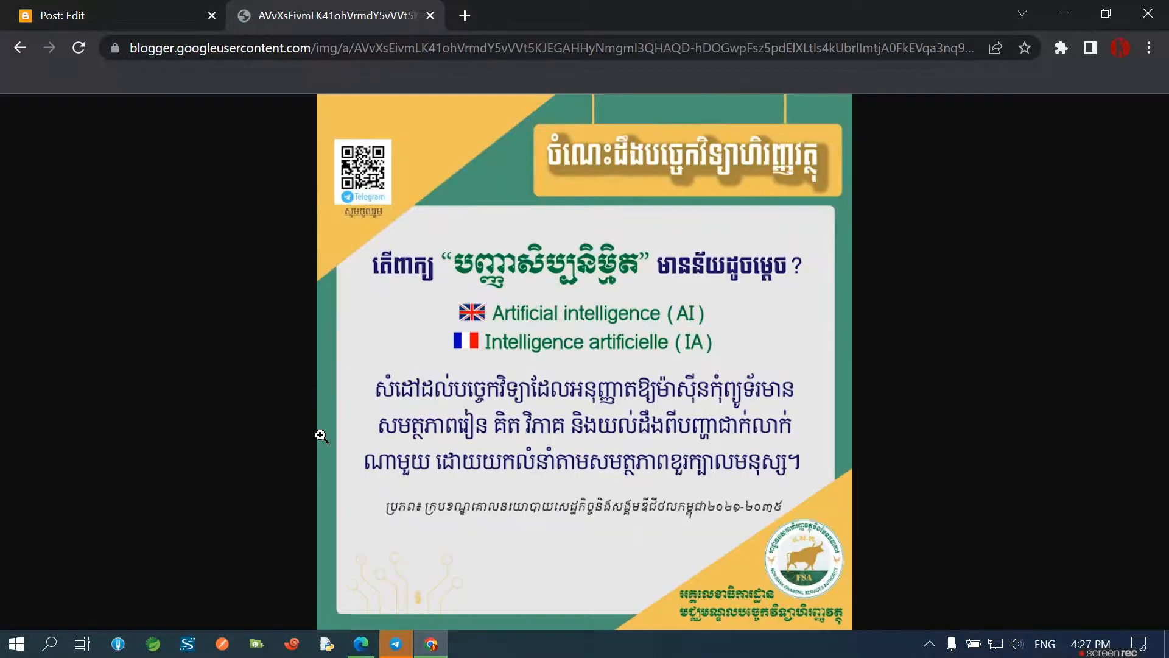
Examine the full-size image's address from beginning to end, including its size code, and return to the blog homepage
{"action": "left_click", "coordinate": [899, 52]}
{"action": "key", "text": "End"}
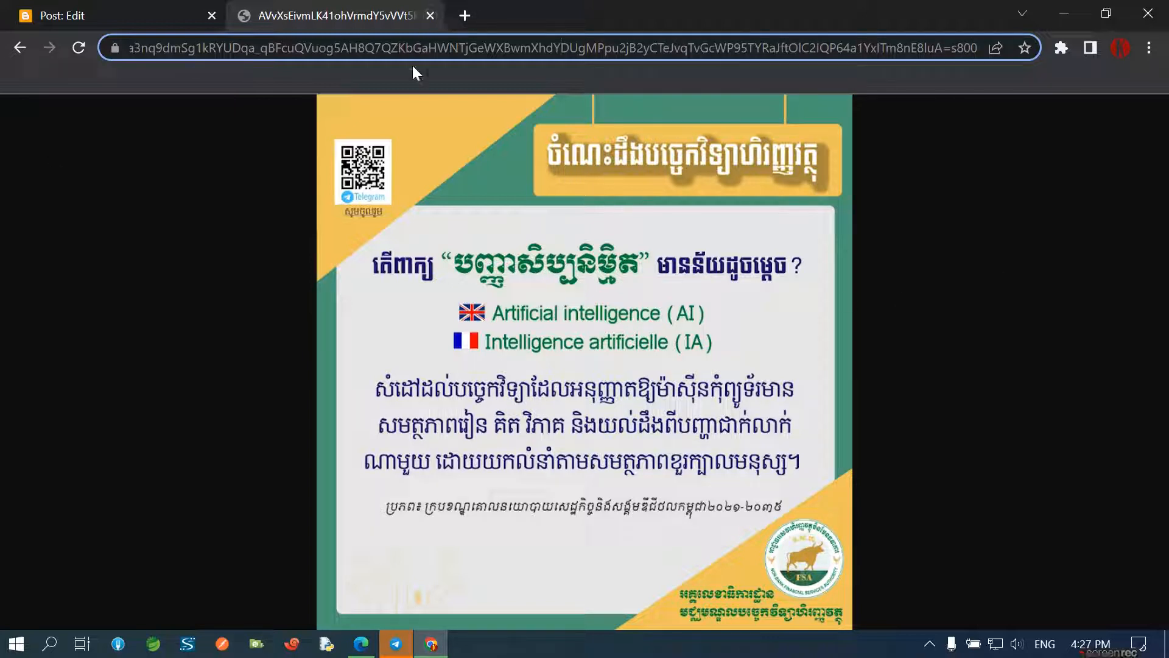
{"action": "key", "text": "Home"}
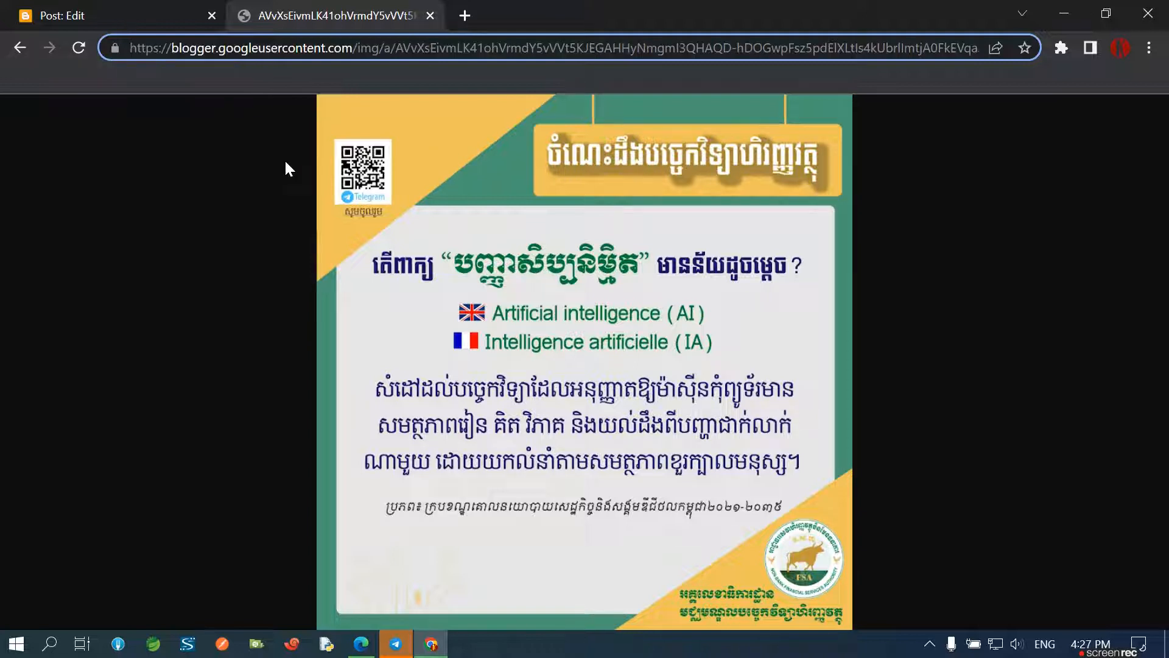
{"action": "key", "text": "Right"}
{"action": "key", "text": "Right"}
{"action": "key", "text": "Right"}
{"action": "key", "text": "Right"}
{"action": "key", "text": "Right"}
{"action": "key", "text": "Right"}
{"action": "key", "text": "Right"}
{"action": "key", "text": "Right"}
{"action": "key", "text": "Right"}
{"action": "key", "text": "Right"}
{"action": "key", "text": "Right"}
{"action": "key", "text": "Right"}
{"action": "key", "text": "Right"}
{"action": "key", "text": "Right"}
{"action": "key", "text": "Right"}
{"action": "key", "text": "Right"}
{"action": "key", "text": "Right"}
{"action": "key", "text": "Right"}
{"action": "key", "text": "Right"}
{"action": "key", "text": "Right"}
{"action": "key", "text": "Right"}
{"action": "key", "text": "Right"}
{"action": "key", "text": "Right"}
{"action": "key", "text": "Right"}
{"action": "key", "text": "Right"}
{"action": "key", "text": "Right"}
{"action": "key", "text": "Right"}
{"action": "key", "text": "Right"}
{"action": "key", "text": "Right"}
{"action": "key", "text": "Right"}
{"action": "key", "text": "Right"}
{"action": "key", "text": "Right"}
{"action": "key", "text": "Right"}
{"action": "key", "text": "Right"}
{"action": "key", "text": "Right"}
{"action": "key", "text": "Right"}
{"action": "key", "text": "Right"}
{"action": "key", "text": "Right"}
{"action": "key", "text": "Right"}
{"action": "key", "text": "Right"}
{"action": "key", "text": "Right"}
{"action": "key", "text": "Right"}
{"action": "key", "text": "Right"}
{"action": "key", "text": "Right"}
{"action": "key", "text": "Right"}
{"action": "key", "text": "Right"}
{"action": "key", "text": "Right"}
{"action": "key", "text": "Right"}
{"action": "key", "text": "Right"}
{"action": "key", "text": "Right"}
{"action": "key", "text": "Right"}
{"action": "key", "text": "Right"}
{"action": "key", "text": "Right"}
{"action": "key", "text": "Right"}
{"action": "key", "text": "Right"}
{"action": "key", "text": "Right"}
{"action": "key", "text": "Right"}
{"action": "key", "text": "Right"}
{"action": "key", "text": "Right"}
{"action": "key", "text": "Right"}
{"action": "key", "text": "Right"}
{"action": "key", "text": "Right"}
{"action": "key", "text": "Right"}
{"action": "key", "text": "Right"}
{"action": "key", "text": "Right"}
{"action": "key", "text": "Right"}
{"action": "key", "text": "Right"}
{"action": "key", "text": "Right"}
{"action": "key", "text": "Right"}
{"action": "key", "text": "Right"}
{"action": "key", "text": "Right"}
{"action": "key", "text": "Right"}
{"action": "key", "text": "Right"}
{"action": "key", "text": "Right"}
{"action": "key", "text": "Right"}
{"action": "key", "text": "Right"}
{"action": "key", "text": "Right"}
{"action": "key", "text": "Right"}
{"action": "key", "text": "Right"}
{"action": "key", "text": "Right"}
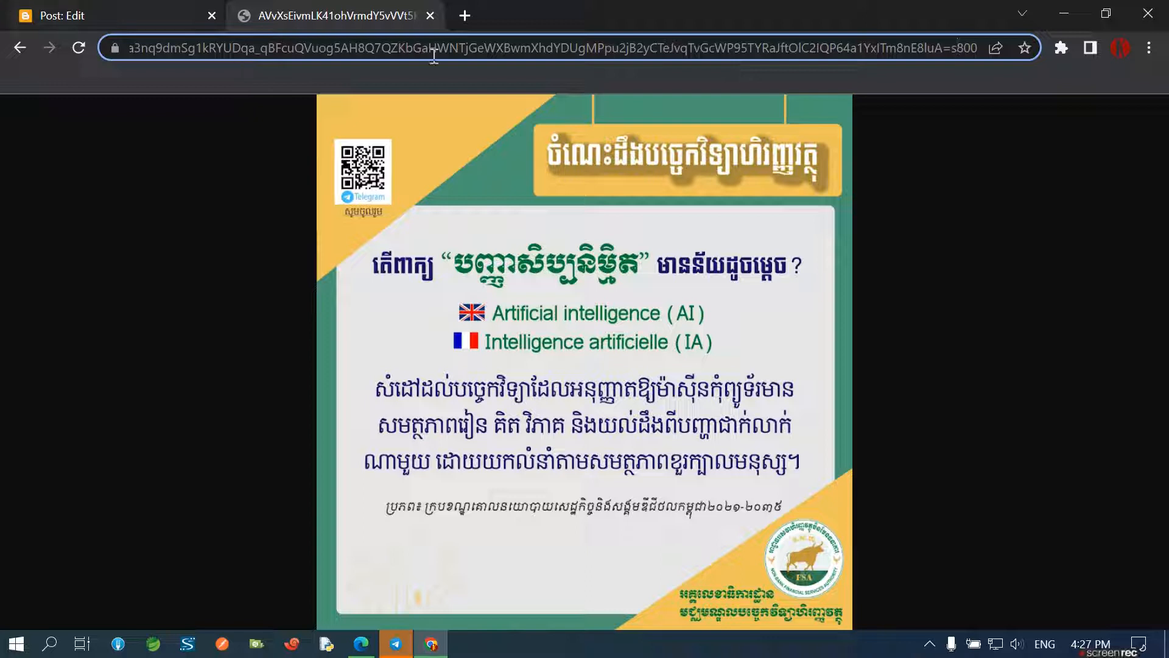
{"action": "left_click", "coordinate": [23, 48]}
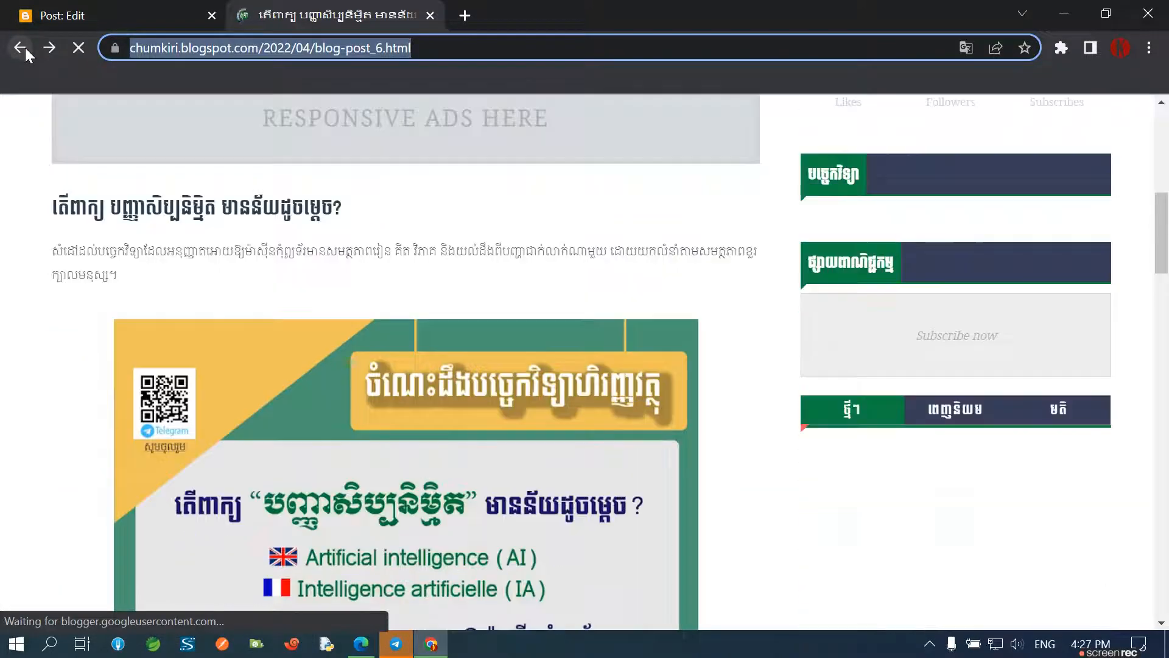
{"action": "left_click", "coordinate": [24, 48]}
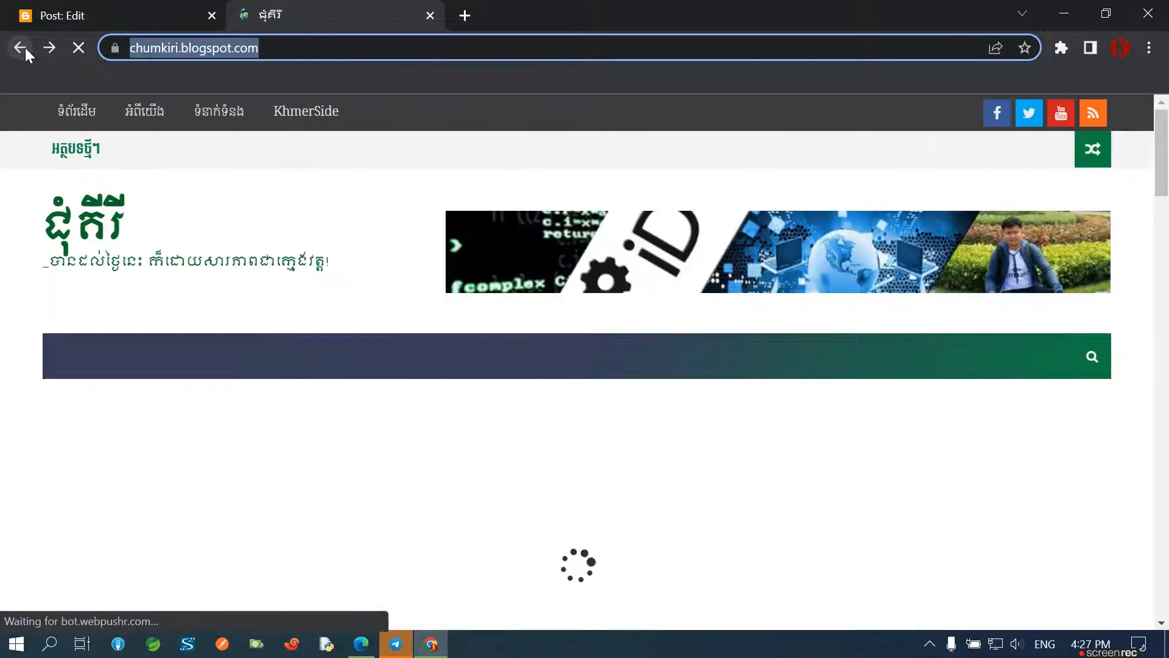
Delete the original image link block with the =s800 URLs below the rebuilt one in the post's HTML, and update the post
{"action": "left_click", "coordinate": [89, 19]}
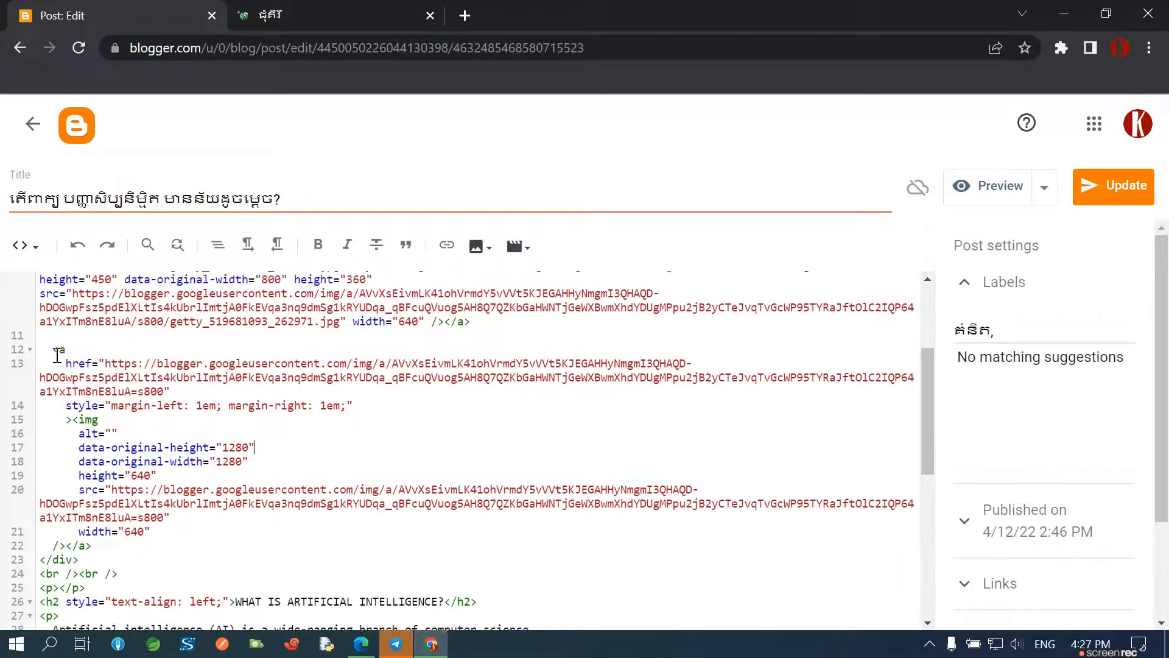
{"action": "scroll", "coordinate": [60, 353], "scroll_direction": "up", "scroll_amount": 3}
{"action": "scroll", "coordinate": [73, 420], "scroll_direction": "down", "scroll_amount": 3}
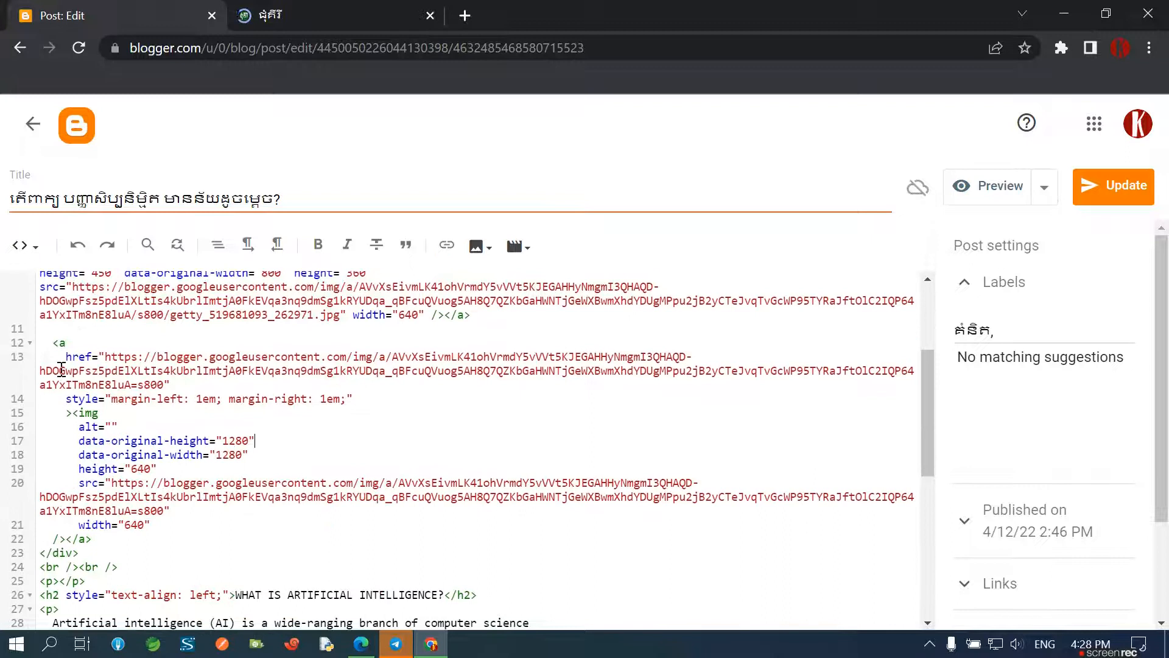
{"action": "scroll", "coordinate": [57, 362], "scroll_direction": "up", "scroll_amount": 2}
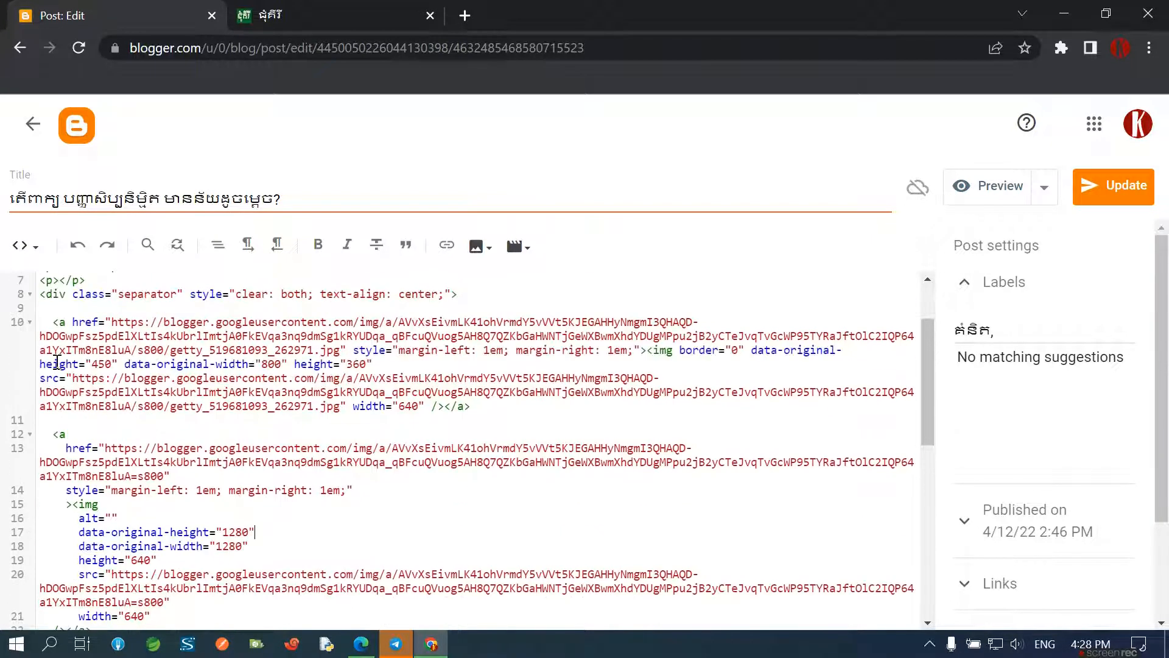
{"action": "left_click", "coordinate": [184, 393]}
{"action": "scroll", "coordinate": [199, 526], "scroll_direction": "down", "scroll_amount": 1}
{"action": "double_click", "coordinate": [136, 525]}
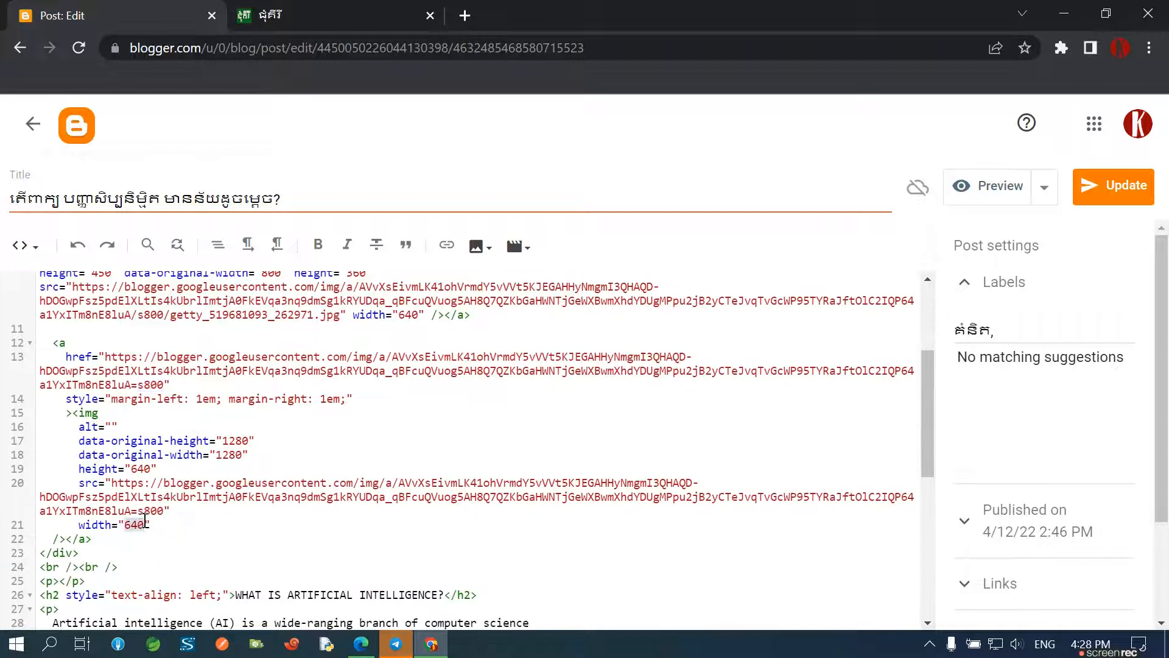
{"action": "left_click_drag", "start_coordinate": [91, 539], "coordinate": [2, 332]}
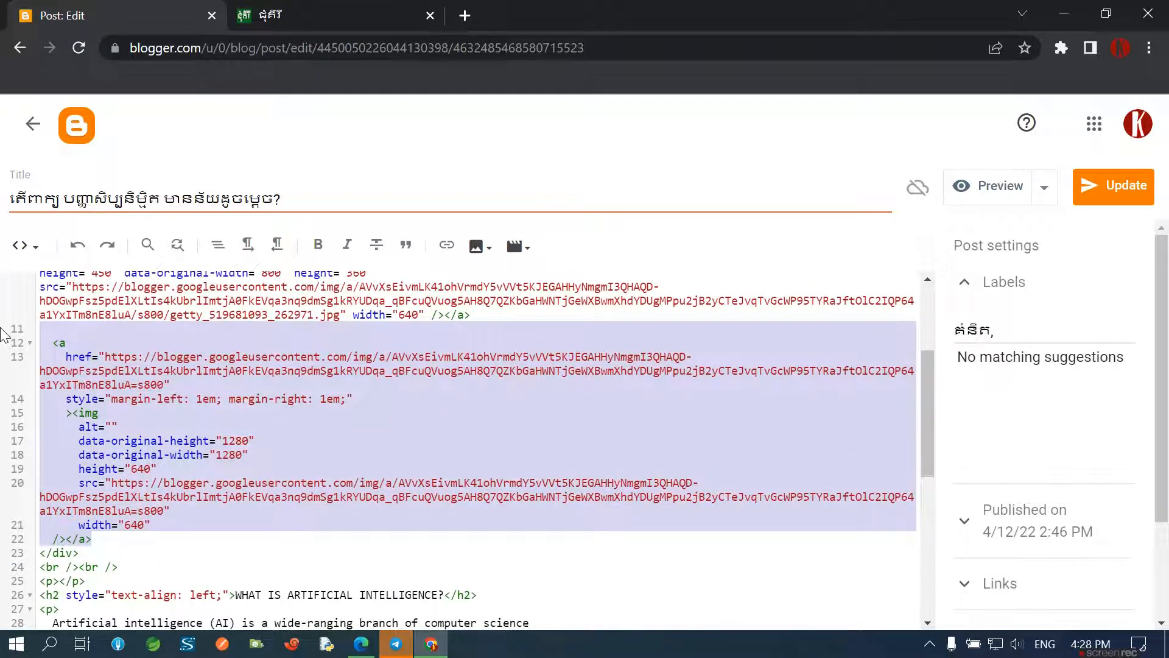
{"action": "key", "text": "BackSpace"}
{"action": "scroll", "coordinate": [417, 339], "scroll_direction": "up", "scroll_amount": 3}
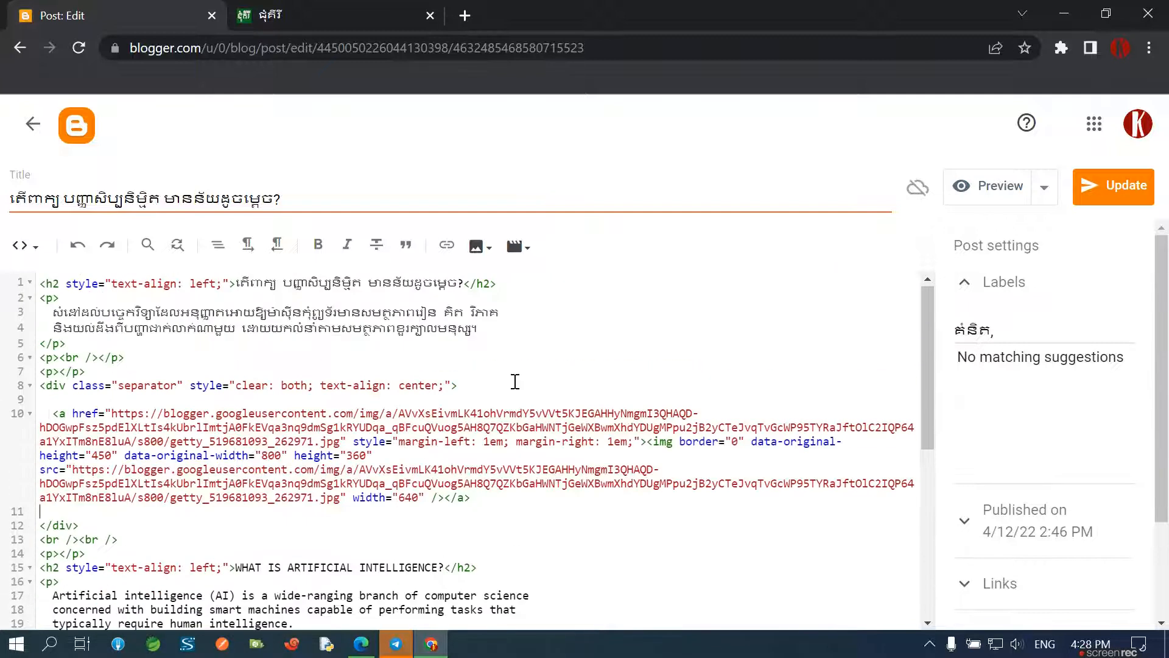
{"action": "key", "text": "BackSpace"}
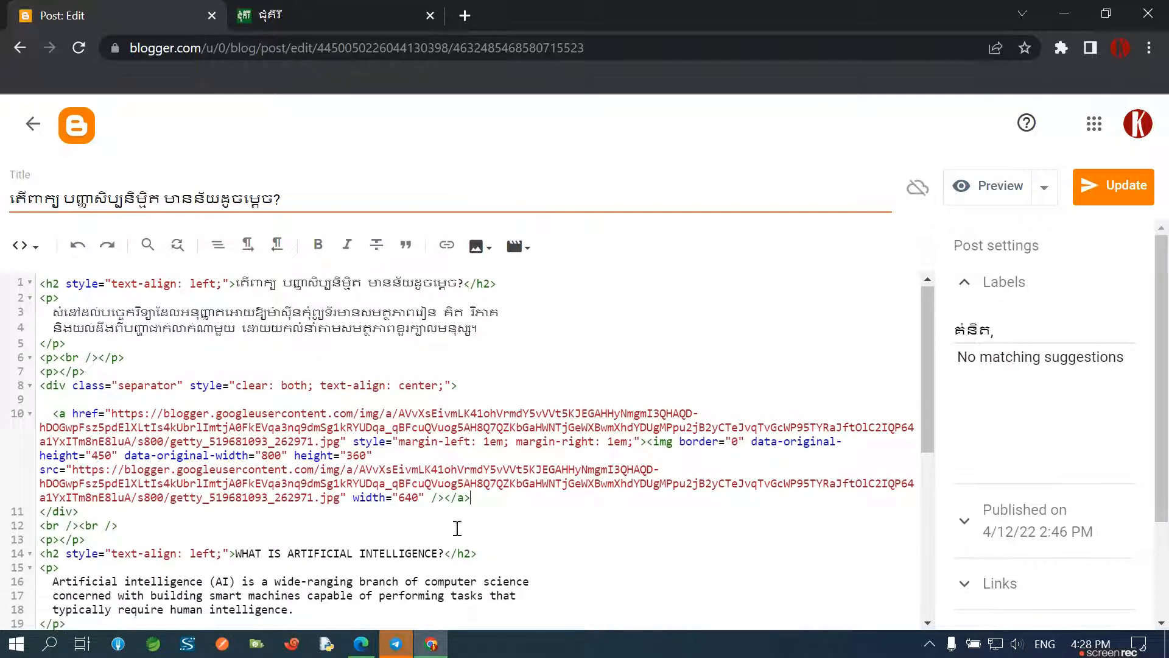
{"action": "left_click", "coordinate": [1111, 191]}
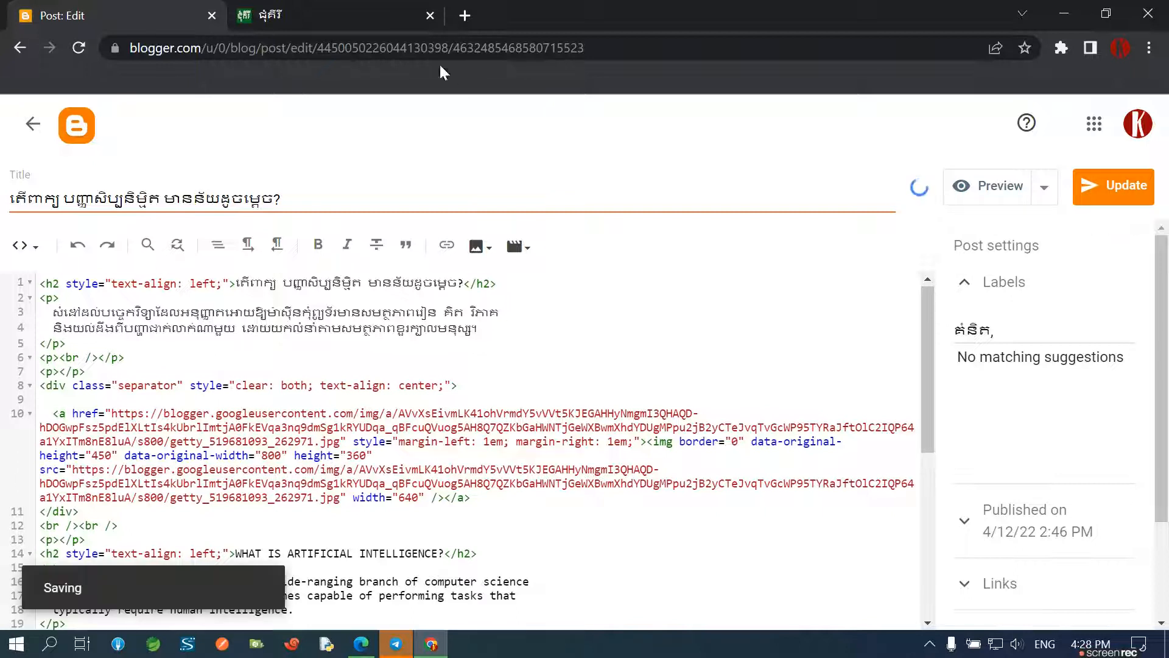
Reload the live blog's homepage and check the artificial intelligence post's thumbnail
{"action": "left_click", "coordinate": [324, 10]}
{"action": "left_click", "coordinate": [77, 48]}
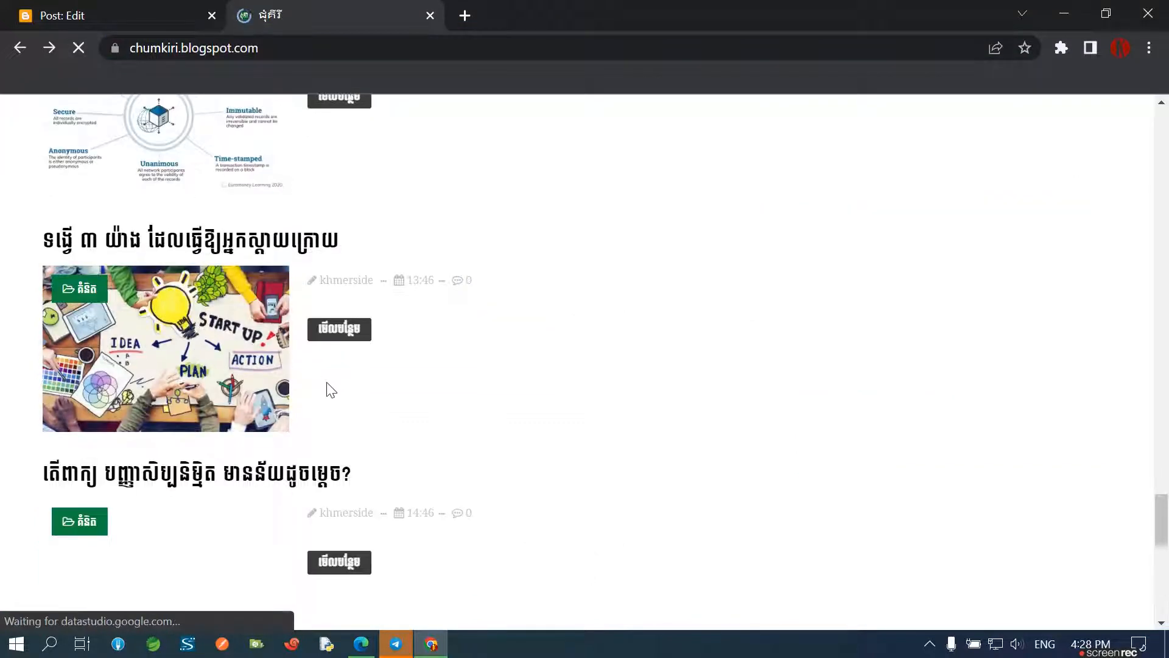
{"action": "scroll", "coordinate": [222, 454], "scroll_direction": "down", "scroll_amount": 8}
{"action": "scroll", "coordinate": [192, 394], "scroll_direction": "up", "scroll_amount": 4}
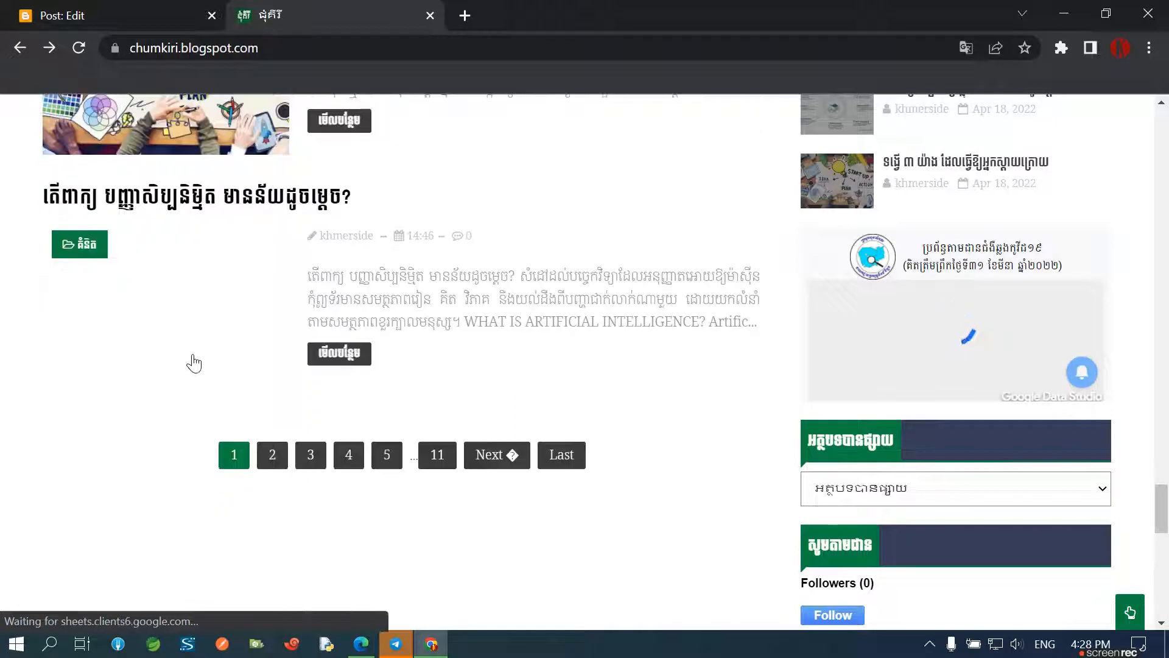
Remove /getty_519681093_262971.jpg from the end of the src URL in the artificial intelligence post's HTML, leaving it ending in /s800
{"action": "left_click", "coordinate": [99, 7]}
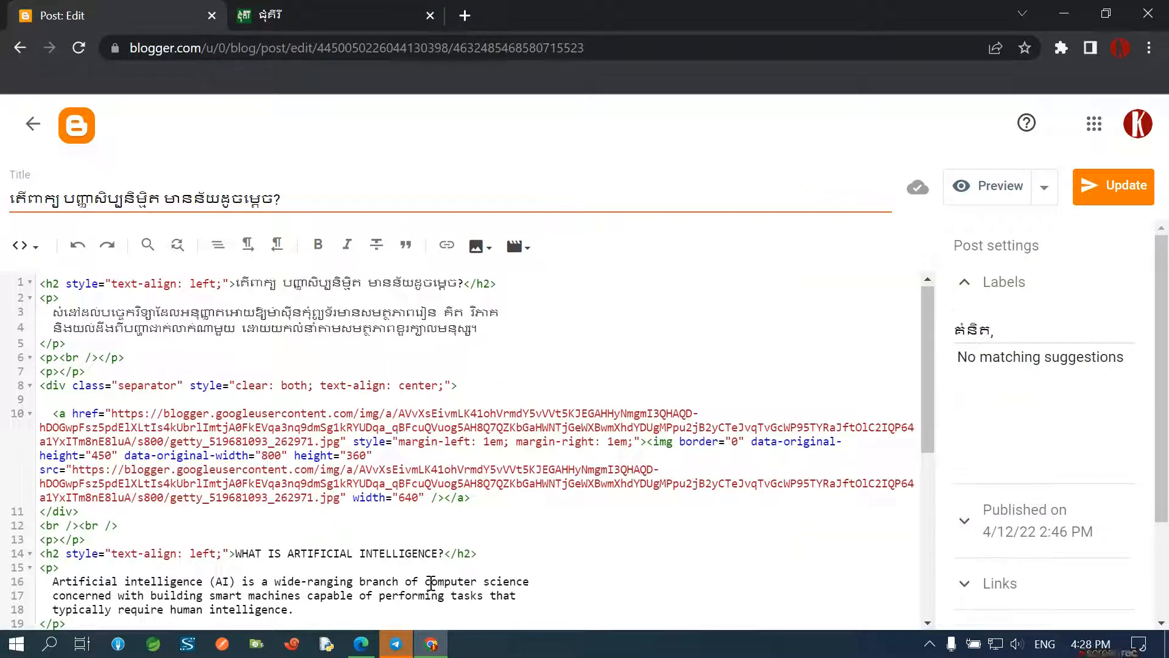
{"action": "key", "text": "ctrl+shift+Left"}
{"action": "key", "text": "ctrl+shift+Left"}
{"action": "key", "text": "ctrl+shift+Left"}
{"action": "key", "text": "ctrl+shift+Left"}
{"action": "key", "text": "shift+Right"}
{"action": "key", "text": "BackSpace"}
{"action": "key", "text": "BackSpace"}
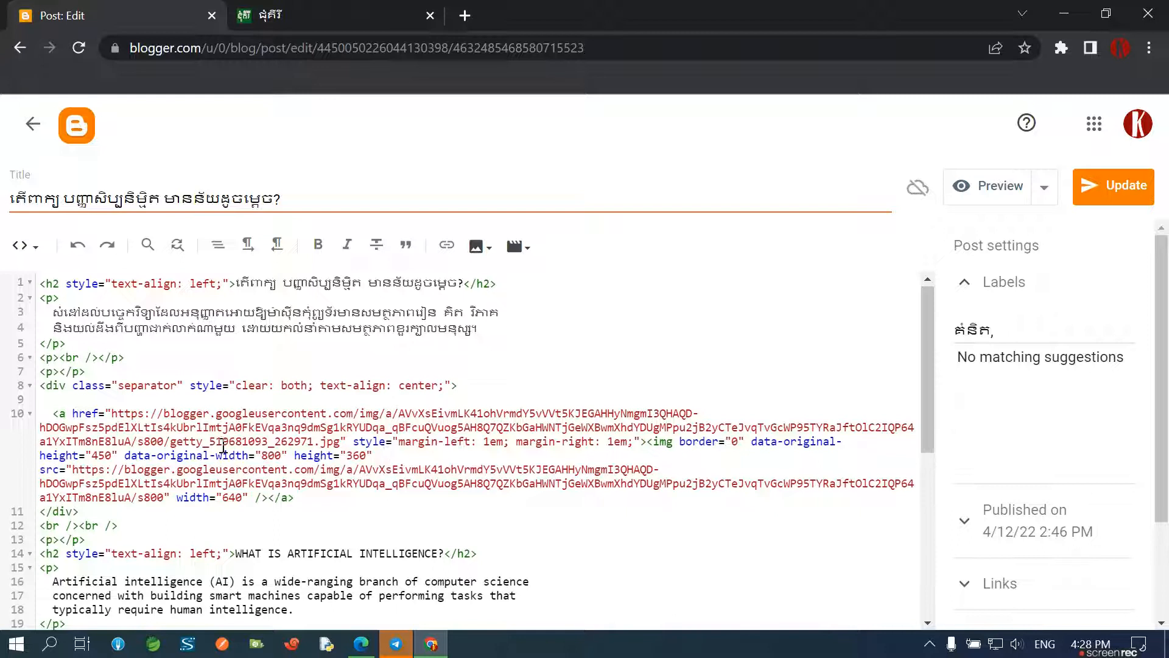
Remove /getty_519681093_262971.jpg from the href URL so it ends in /s800, and update the post
{"action": "key", "text": "ctrl+shift+Left"}
{"action": "key", "text": "ctrl+shift+Left"}
{"action": "key", "text": "ctrl+shift+Left"}
{"action": "key", "text": "ctrl+shift+Left"}
{"action": "key", "text": "ctrl+shift+Left"}
{"action": "key", "text": "ctrl+shift+Right"}
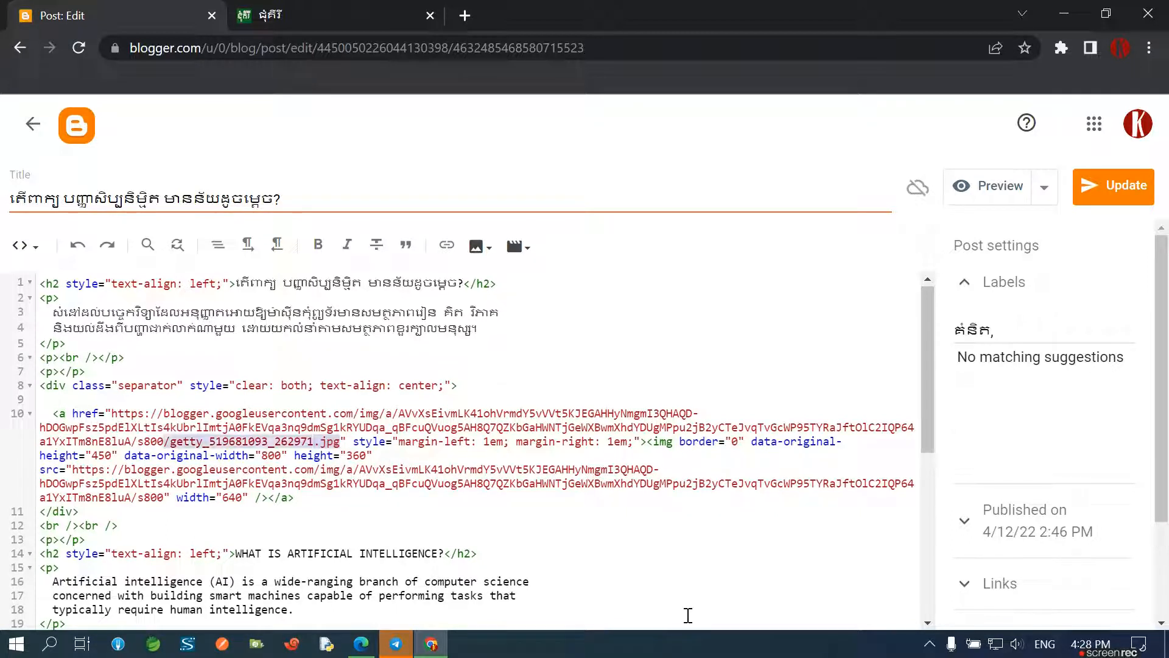
{"action": "key", "text": "BackSpace"}
{"action": "left_click", "coordinate": [392, 469]}
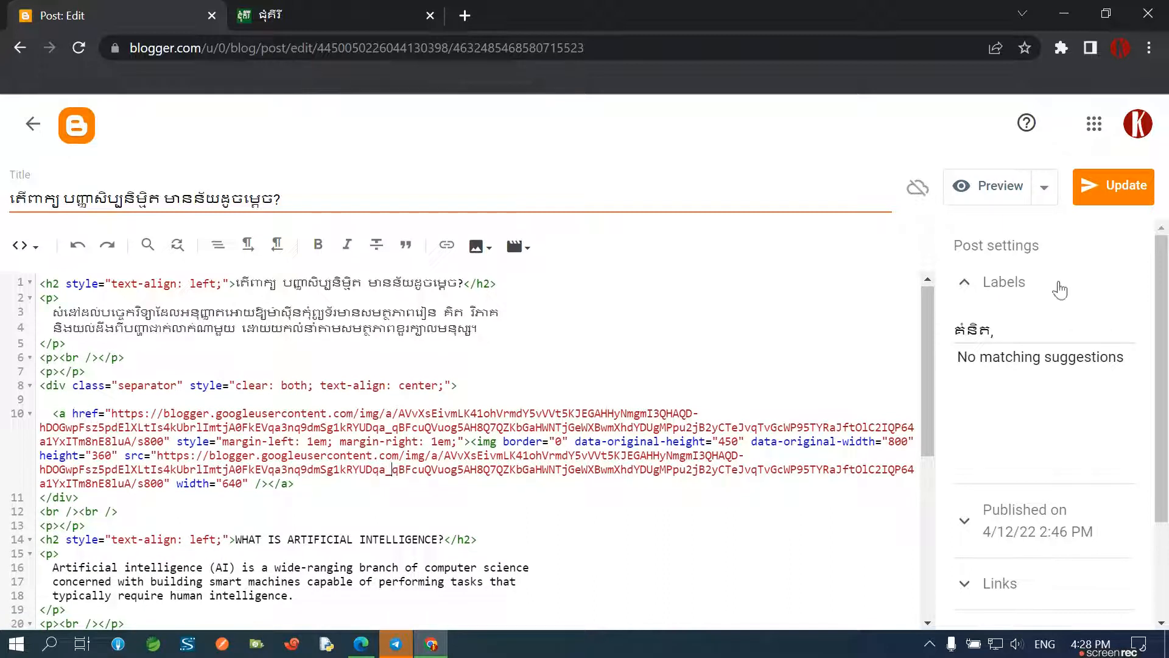
{"action": "left_click", "coordinate": [1124, 186]}
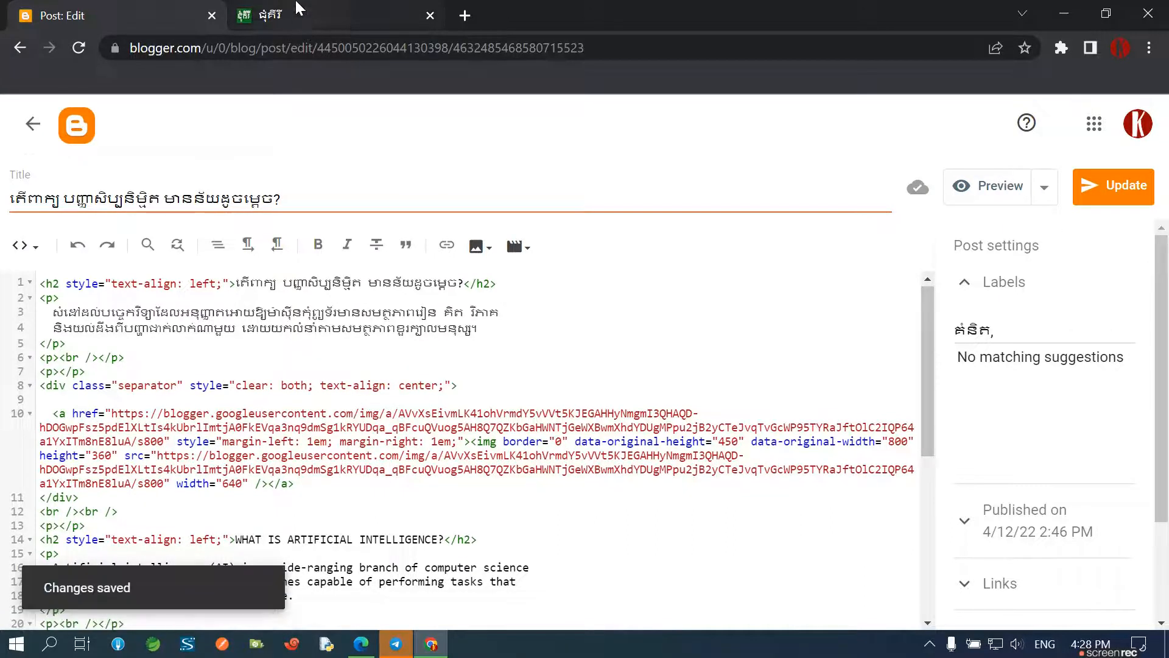
Refresh the blog homepage and examine the artificial intelligence post's thumbnail with the shortened /s800 URLs
{"action": "left_click", "coordinate": [299, 8]}
{"action": "left_click", "coordinate": [78, 47]}
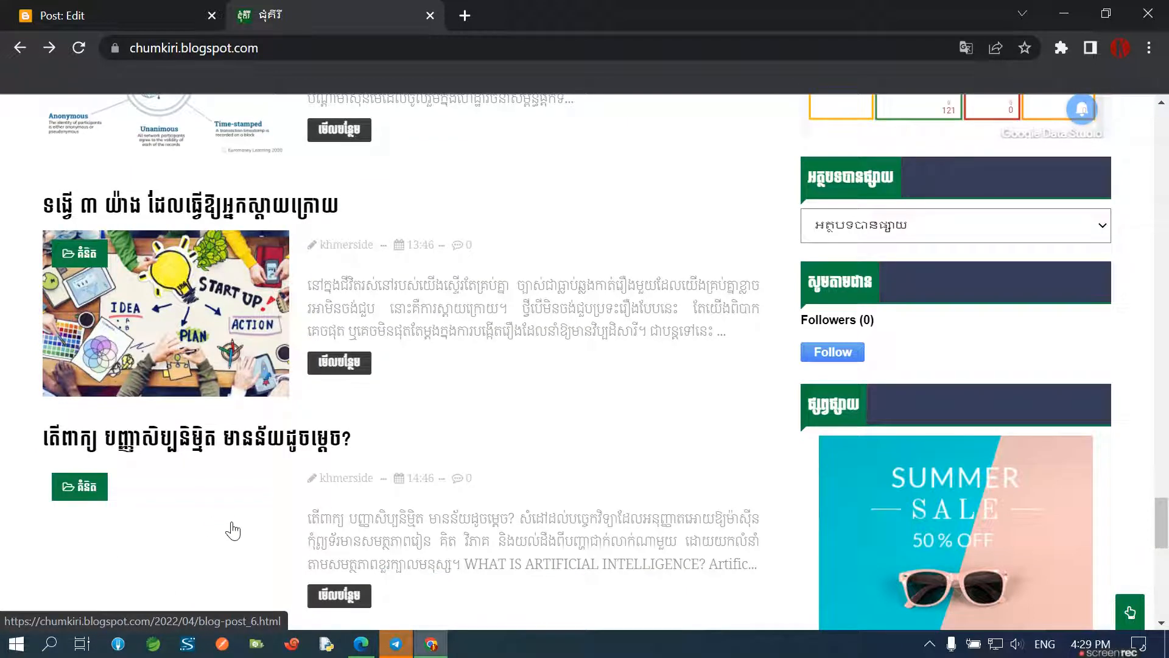
Switch the artificial intelligence post's editor from HTML to Compose view and examine its image
{"action": "left_click", "coordinate": [109, 9]}
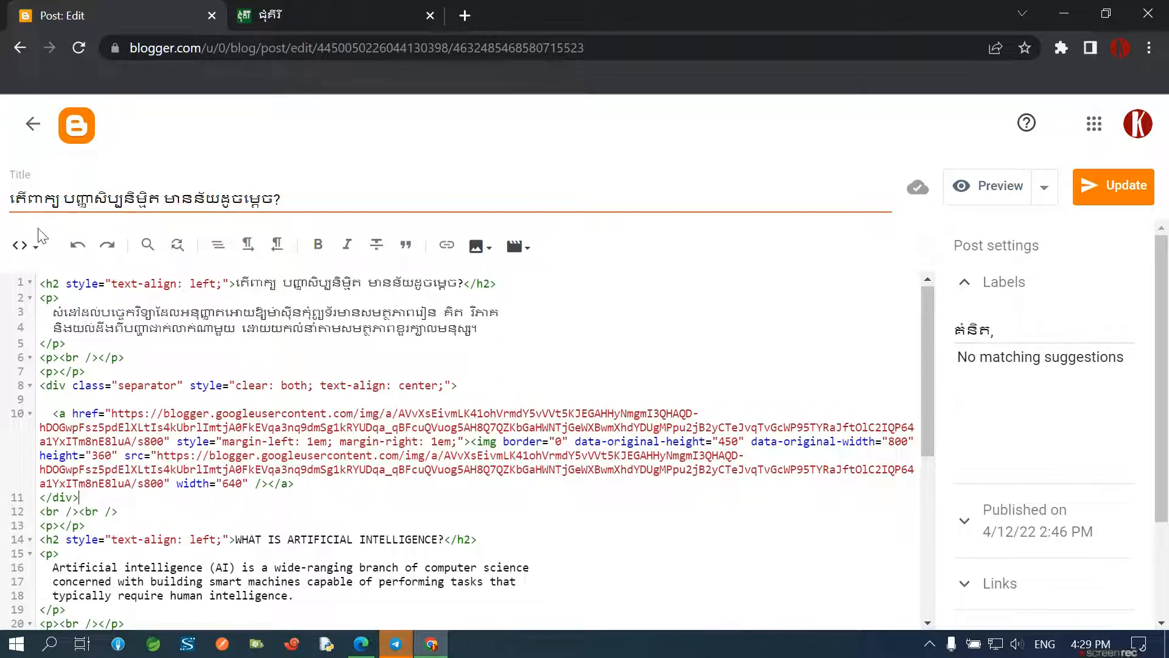
{"action": "left_click", "coordinate": [24, 245]}
{"action": "left_click", "coordinate": [79, 253]}
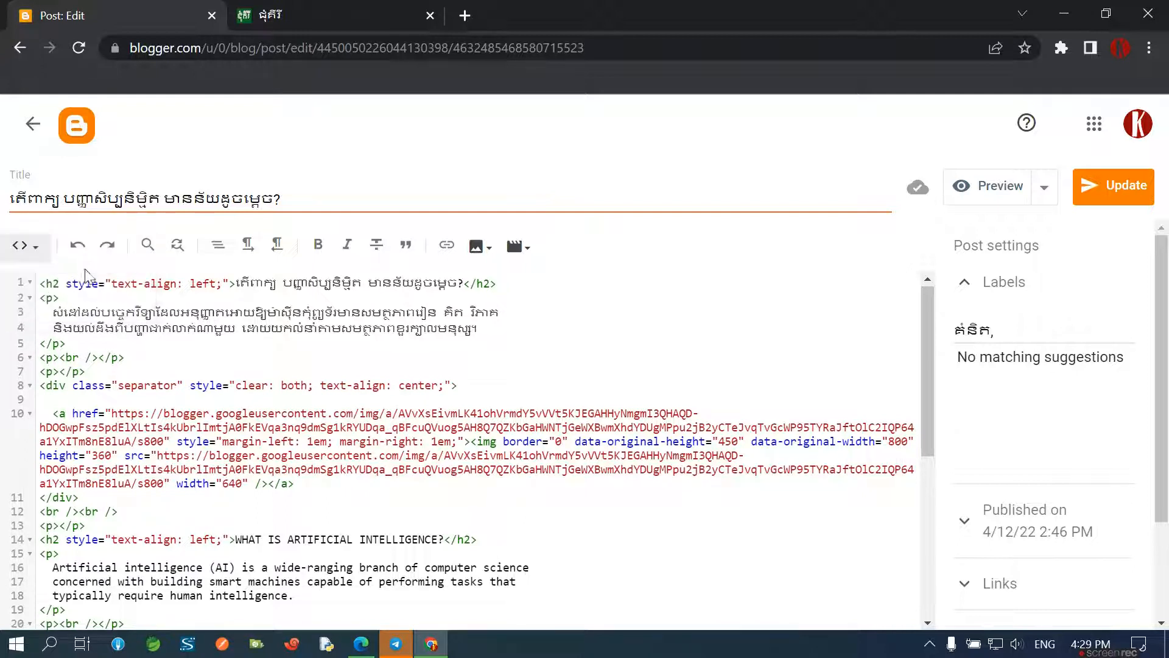
{"action": "left_click", "coordinate": [24, 246]}
{"action": "left_click", "coordinate": [72, 302]}
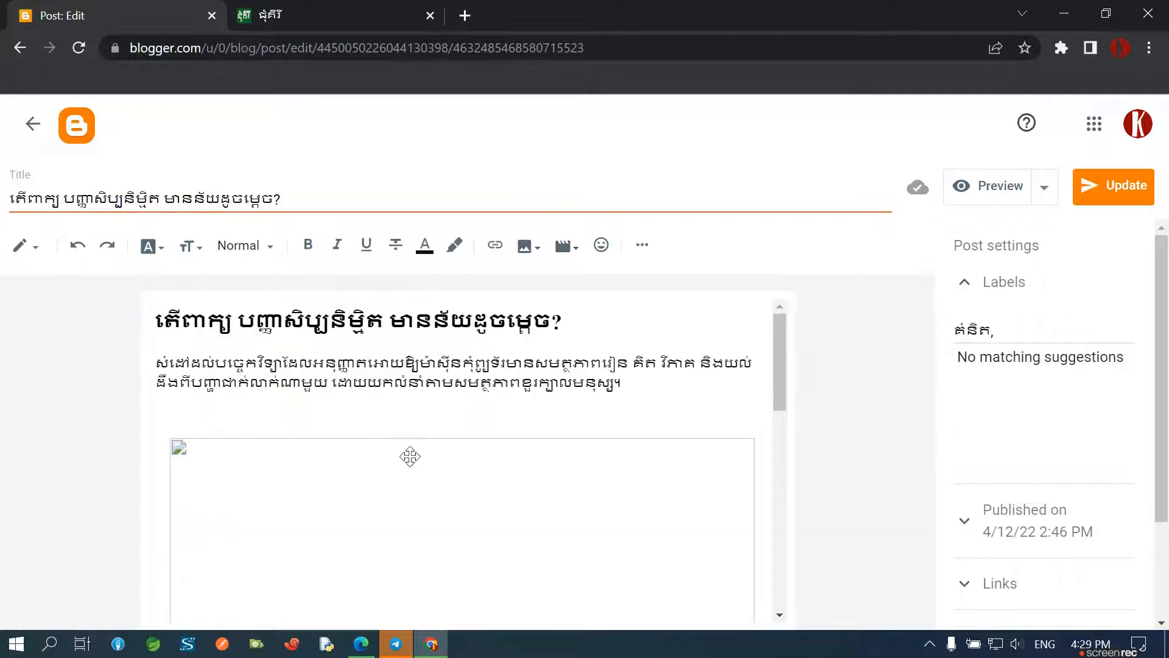
{"action": "scroll", "coordinate": [485, 473], "scroll_direction": "down", "scroll_amount": 5}
{"action": "scroll", "coordinate": [468, 469], "scroll_direction": "up", "scroll_amount": 3}
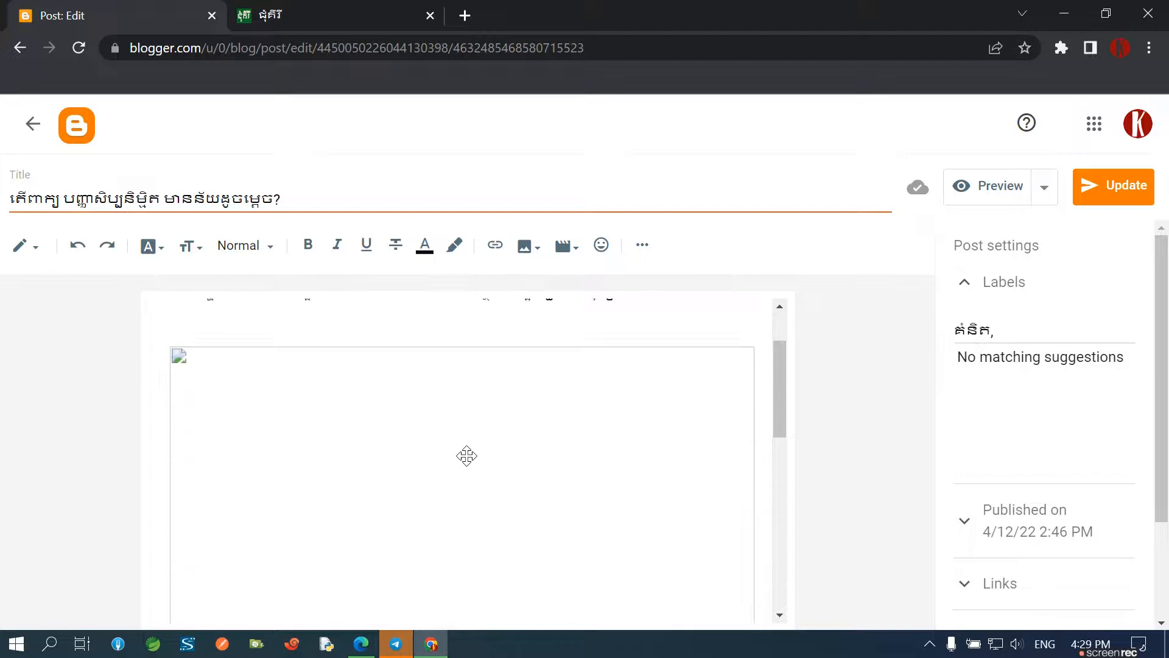
Delete the broken image above the WHAT IS ARTIFICIAL INTELLIGENCE? heading, along with the blank line left in its place
{"action": "left_click", "coordinate": [466, 455]}
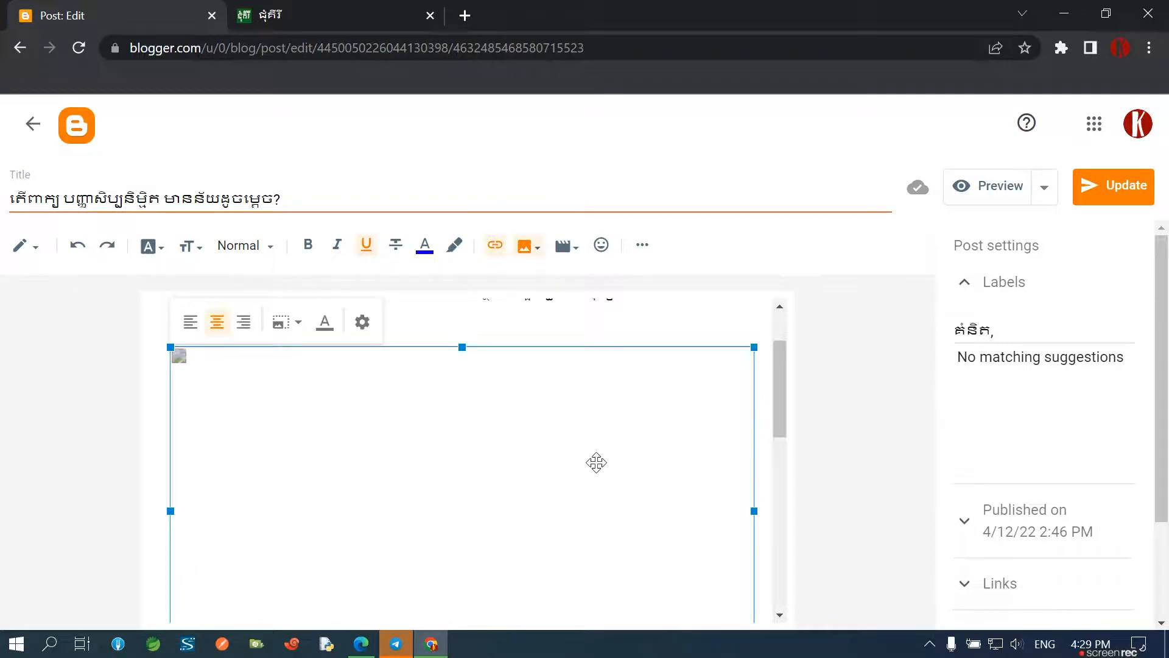
{"action": "scroll", "coordinate": [739, 532], "scroll_direction": "down", "scroll_amount": 4}
{"action": "left_click", "coordinate": [641, 421]}
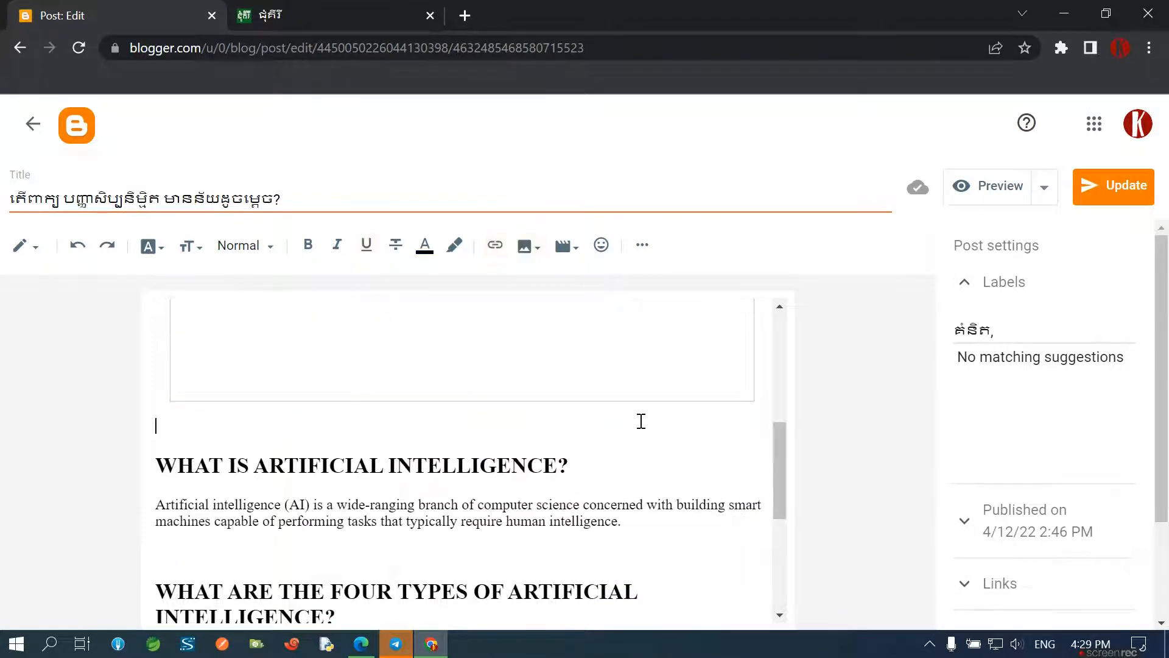
{"action": "key", "text": "BackSpace"}
{"action": "key", "text": "BackSpace"}
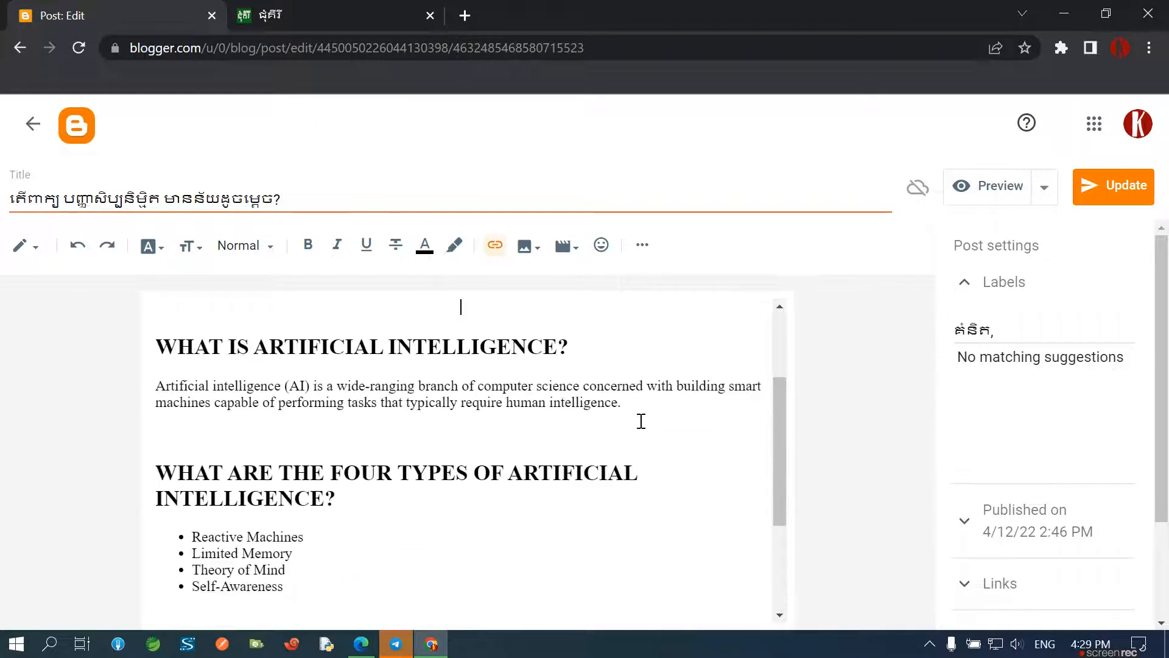
{"action": "key", "text": "ctrl+v"}
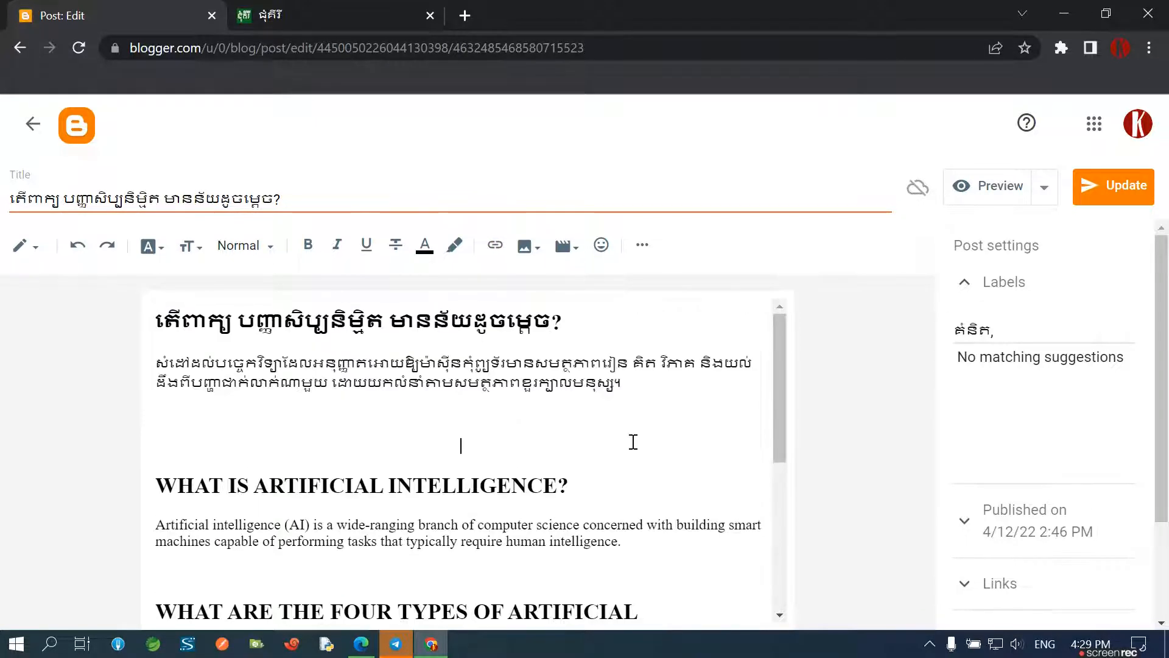
{"action": "key", "text": "BackSpace"}
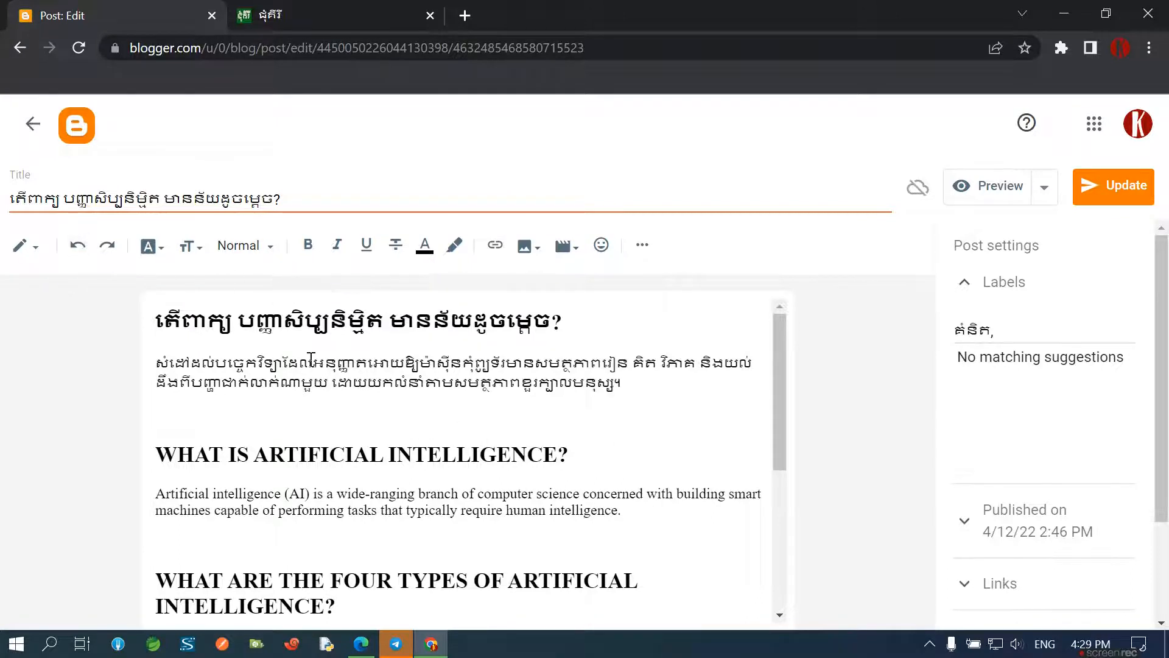
{"action": "left_click", "coordinate": [525, 246]}
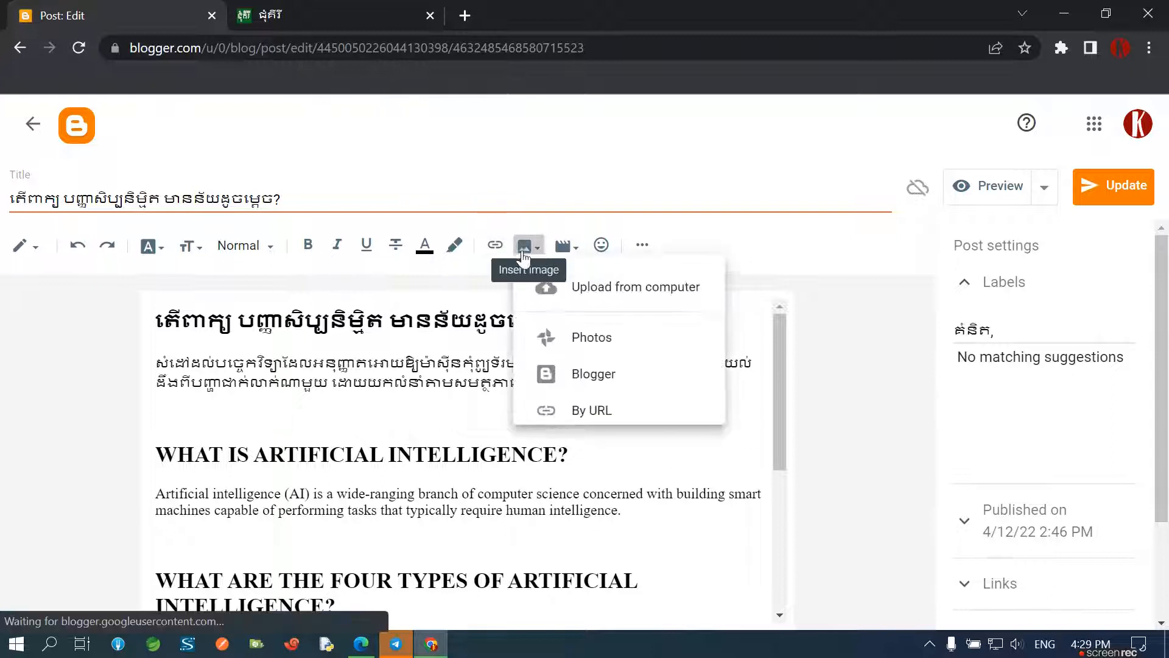
{"action": "left_click", "coordinate": [555, 286]}
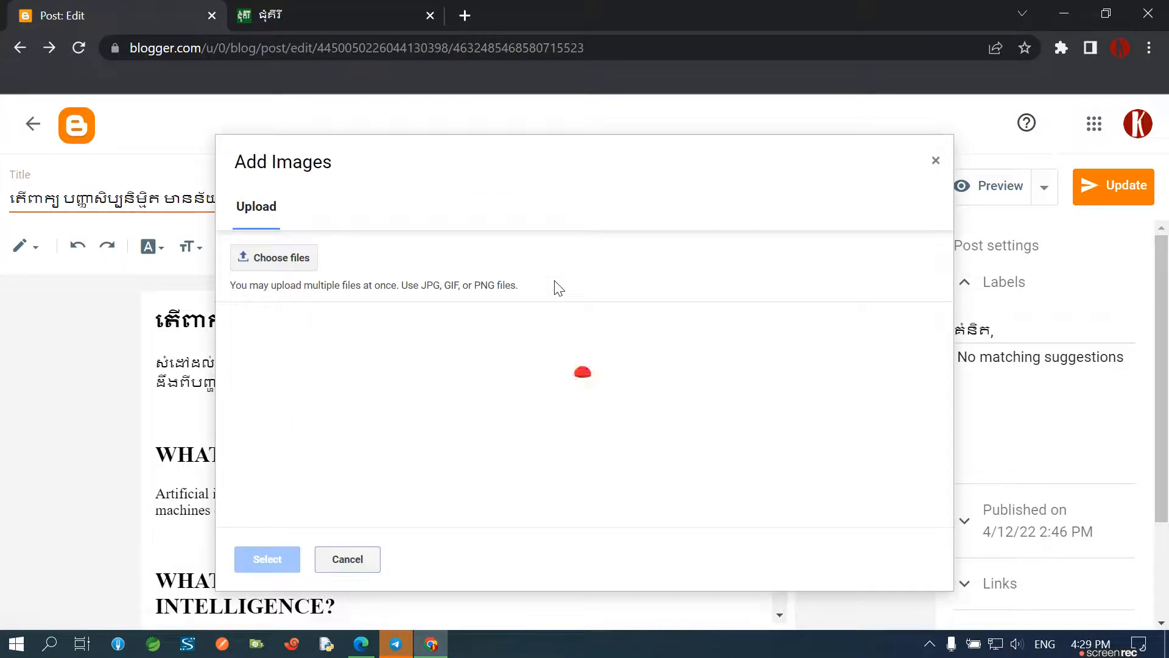
{"action": "left_click", "coordinate": [311, 258]}
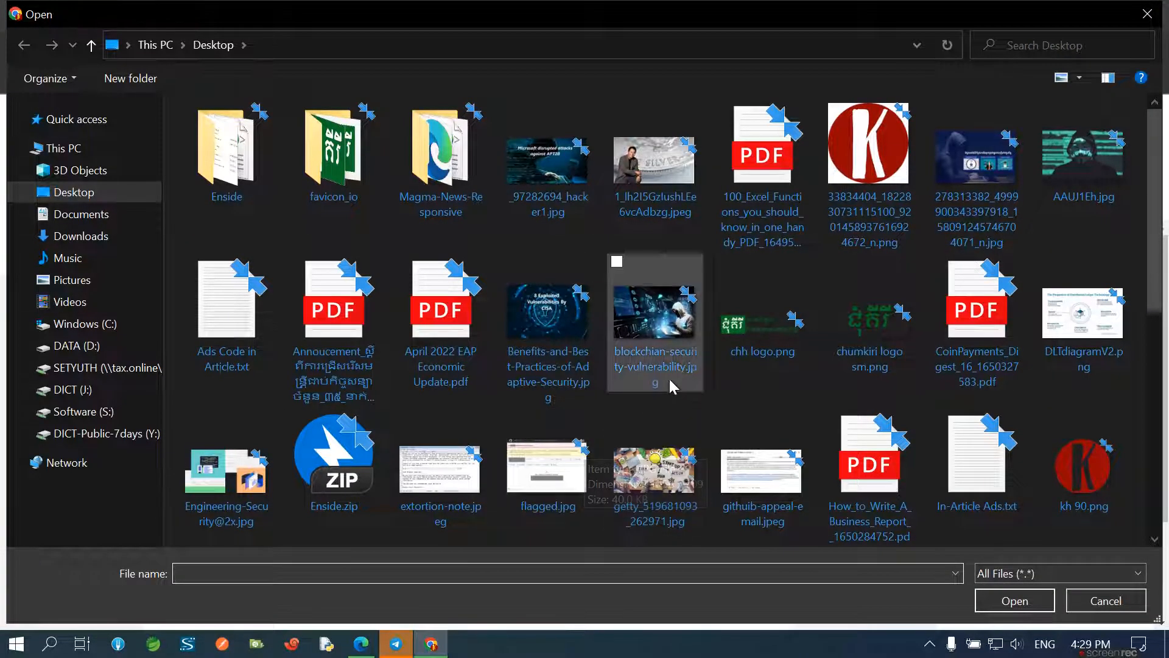
{"action": "scroll", "coordinate": [670, 379], "scroll_direction": "down", "scroll_amount": 5}
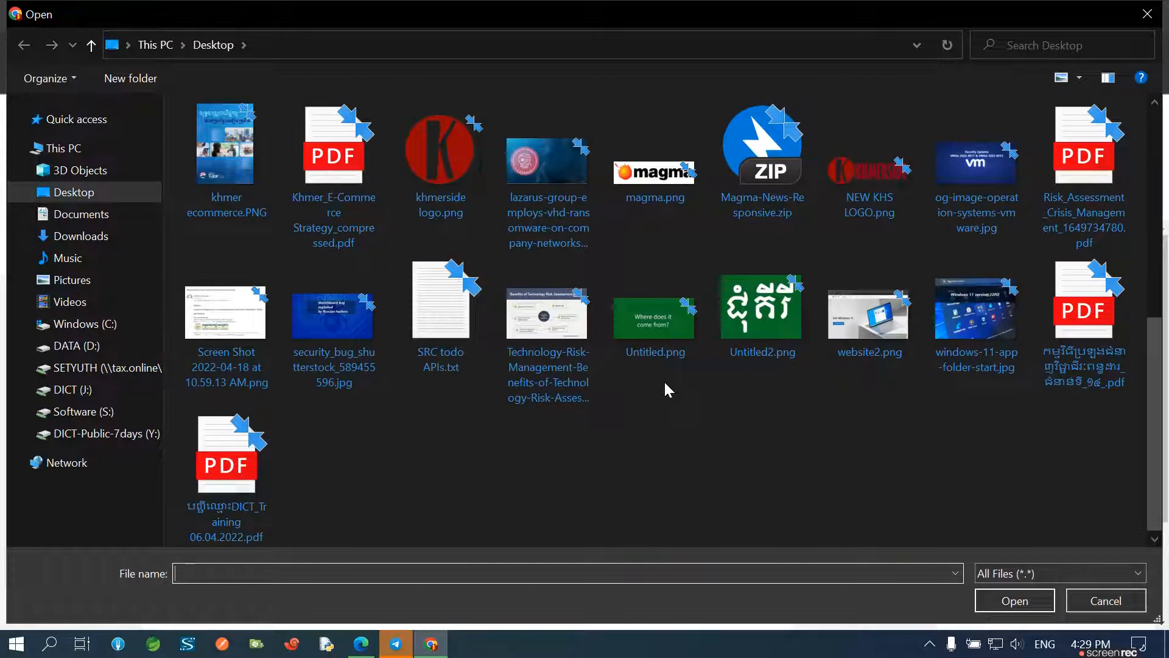
{"action": "scroll", "coordinate": [664, 381], "scroll_direction": "up", "scroll_amount": 5}
{"action": "scroll", "coordinate": [664, 382], "scroll_direction": "down", "scroll_amount": 5}
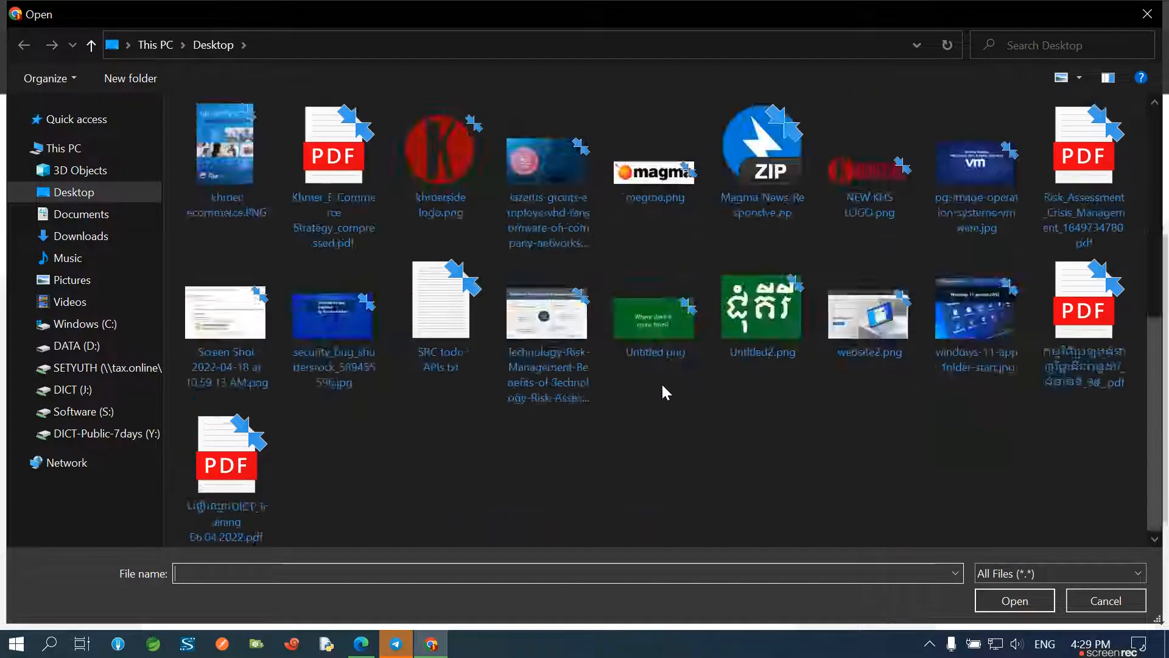
{"action": "scroll", "coordinate": [663, 393], "scroll_direction": "up", "scroll_amount": 5}
{"action": "scroll", "coordinate": [662, 402], "scroll_direction": "down", "scroll_amount": 5}
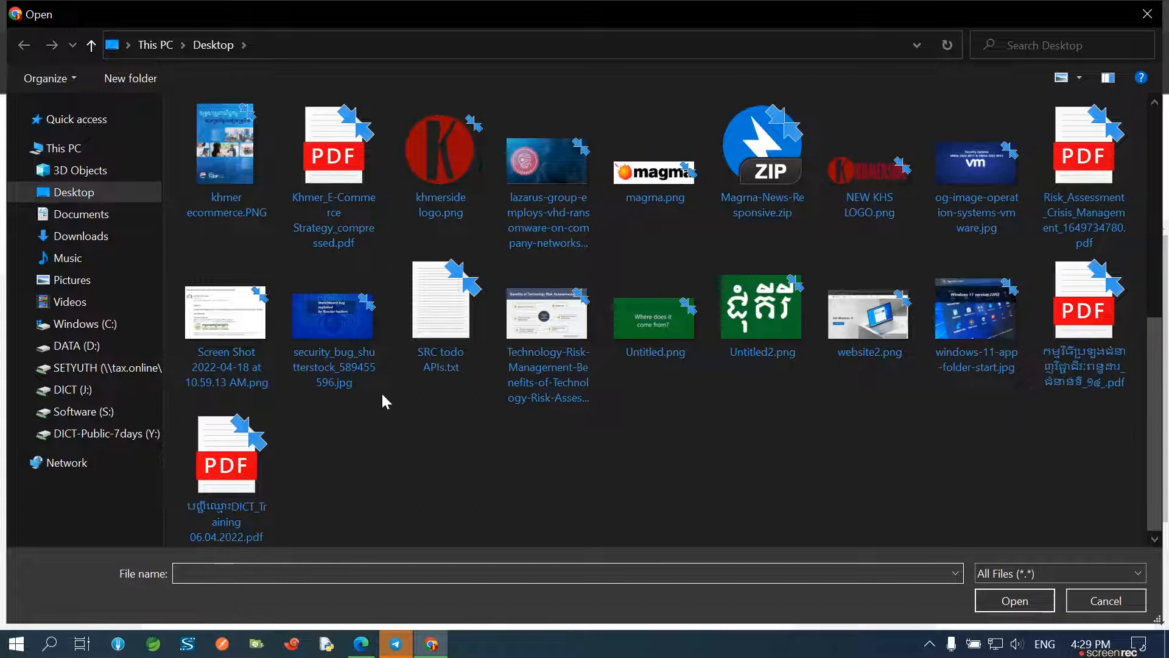
{"action": "scroll", "coordinate": [378, 395], "scroll_direction": "up", "scroll_amount": 5}
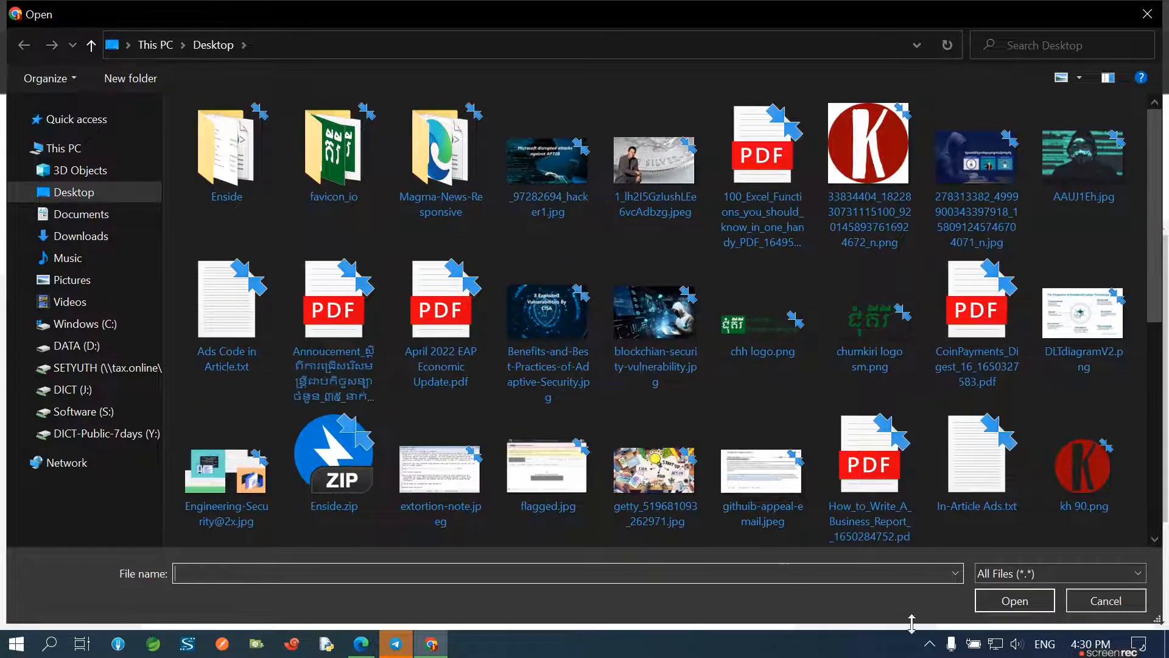
{"action": "left_click", "coordinate": [1107, 603]}
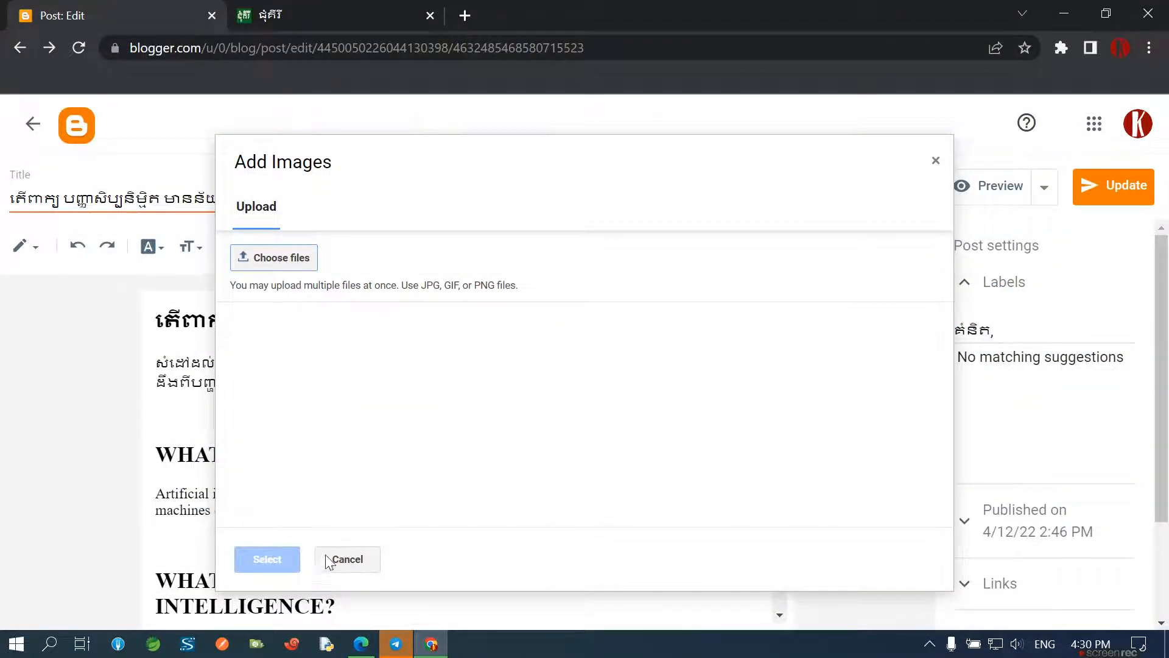
{"action": "left_click", "coordinate": [329, 559]}
Open the artificial intelligence post from the live blog's homepage
{"action": "left_click", "coordinate": [264, 12]}
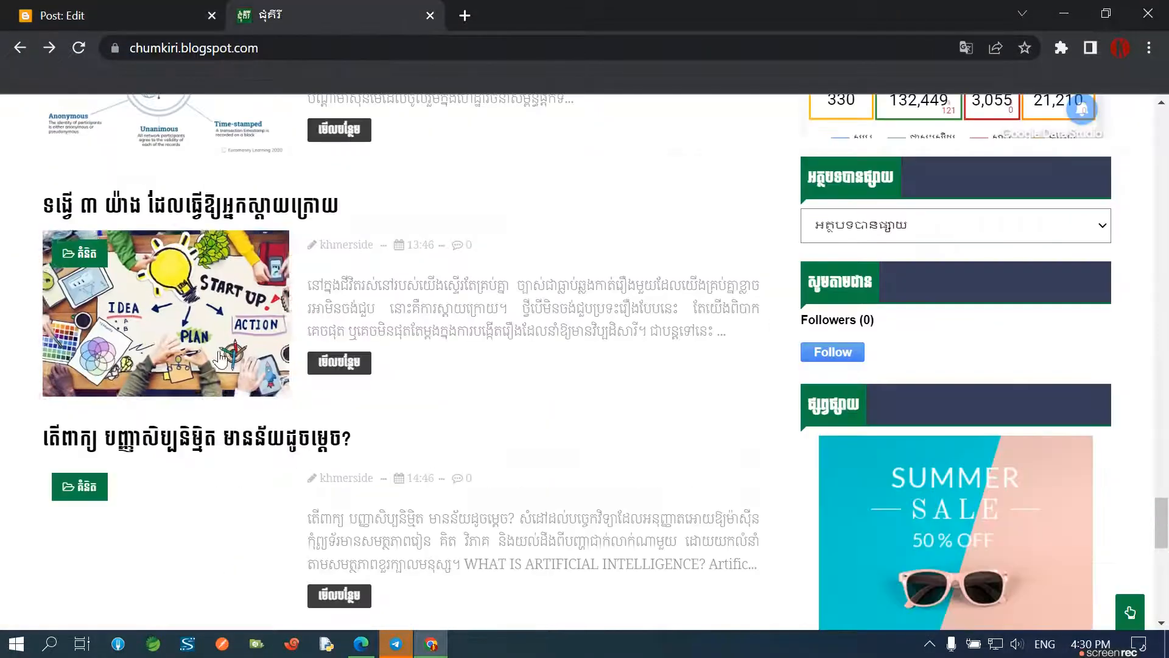
{"action": "left_click", "coordinate": [148, 536]}
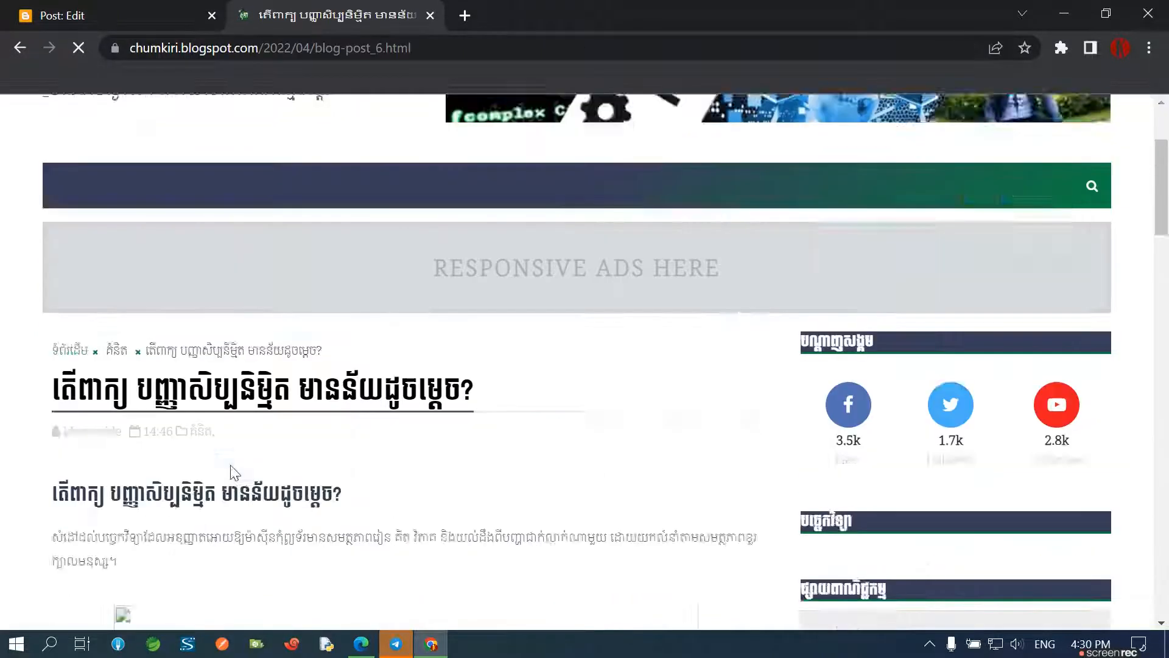
Follow the broken image's link in the live artificial intelligence post and close the page it leads to
{"action": "scroll", "coordinate": [234, 472], "scroll_direction": "down", "scroll_amount": 5}
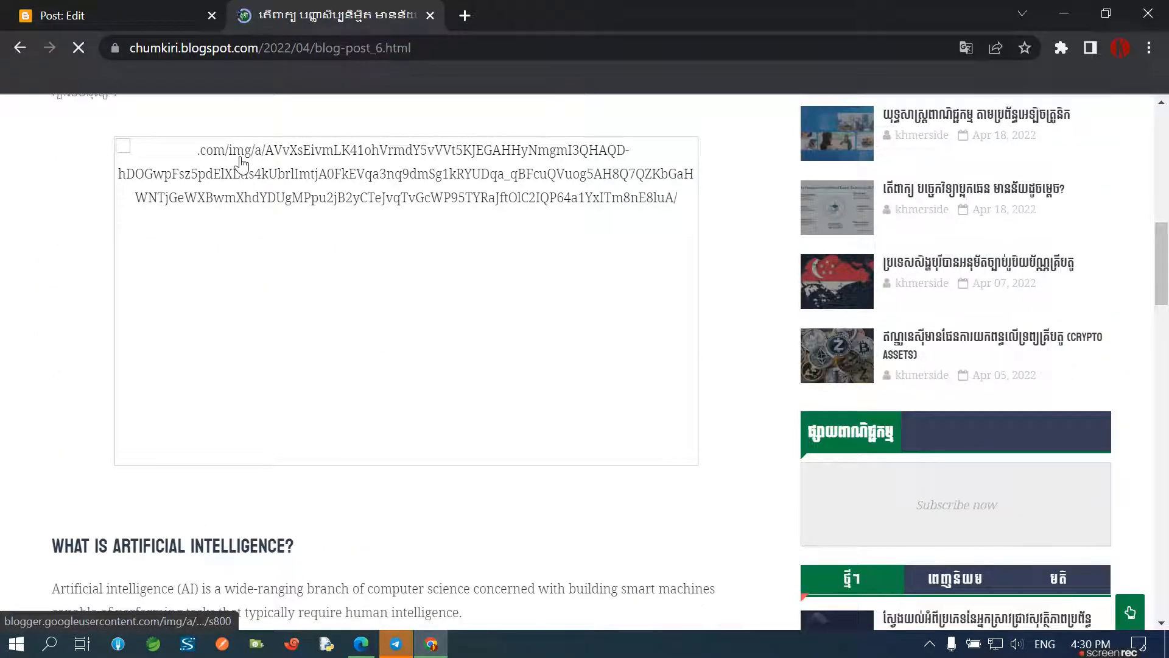
{"action": "left_click", "coordinate": [382, 182]}
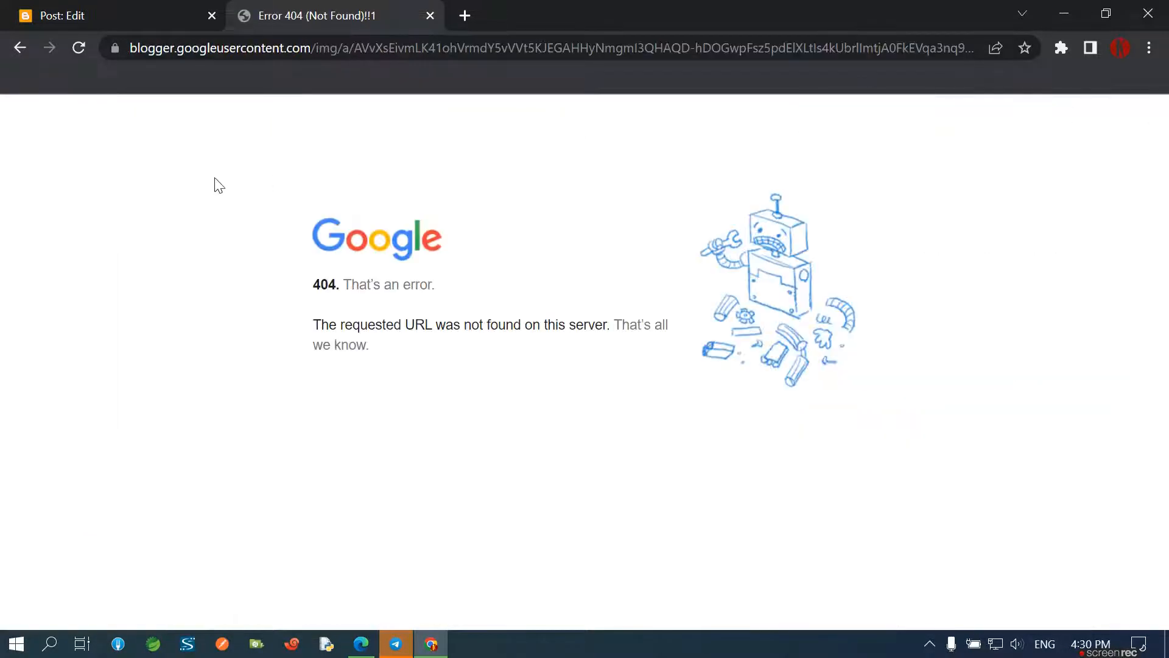
{"action": "left_click", "coordinate": [435, 18]}
{"action": "scroll", "coordinate": [499, 600], "scroll_direction": "down", "scroll_amount": 5}
{"action": "scroll", "coordinate": [376, 474], "scroll_direction": "up", "scroll_amount": 5}
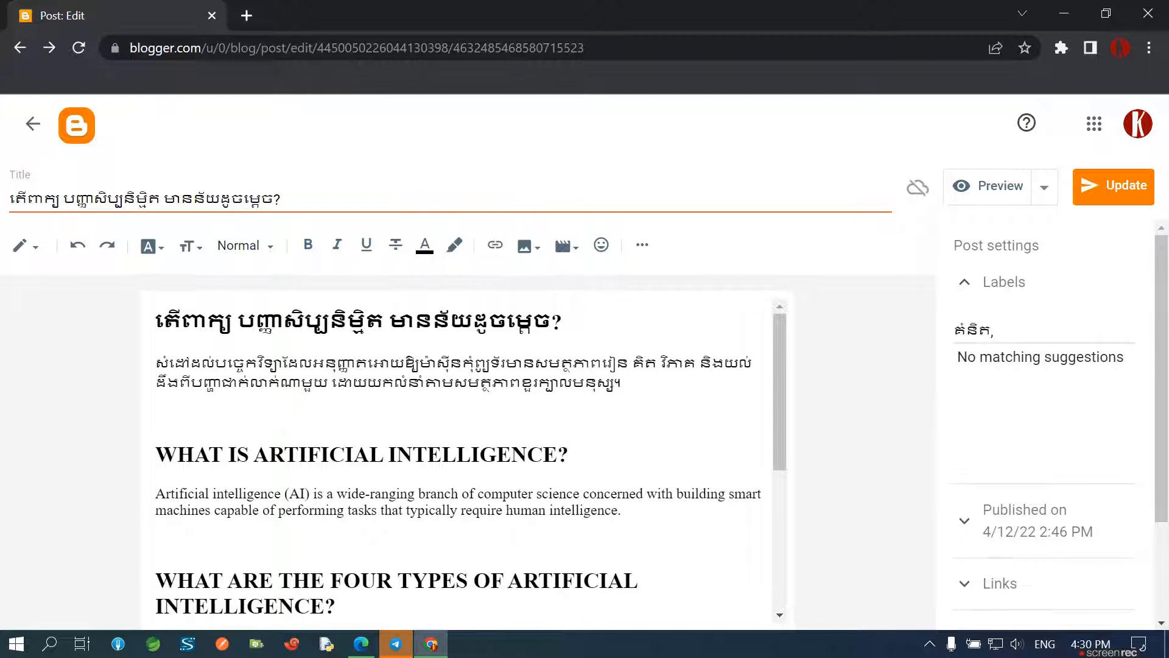
Upload photo_2022-04-19_16-31-27.jpg from the computer's Desktop and insert it above the WHAT IS ARTIFICIAL INTELLIGENCE? heading
{"action": "key", "text": "alt+Tab"}
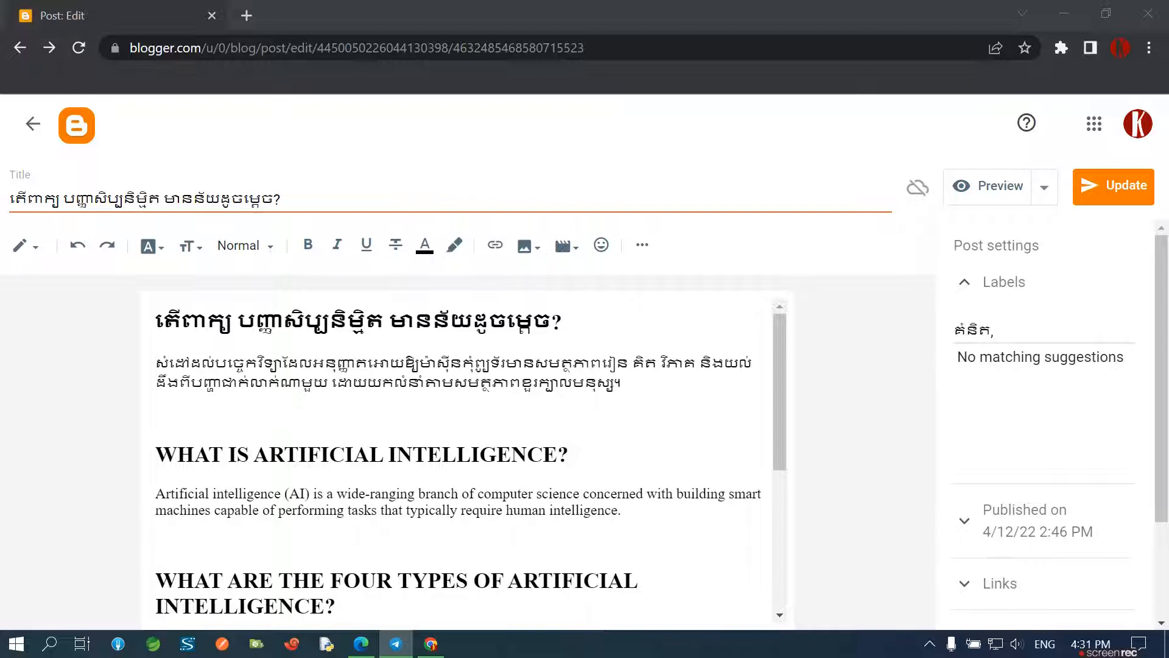
{"action": "left_click", "coordinate": [352, 410]}
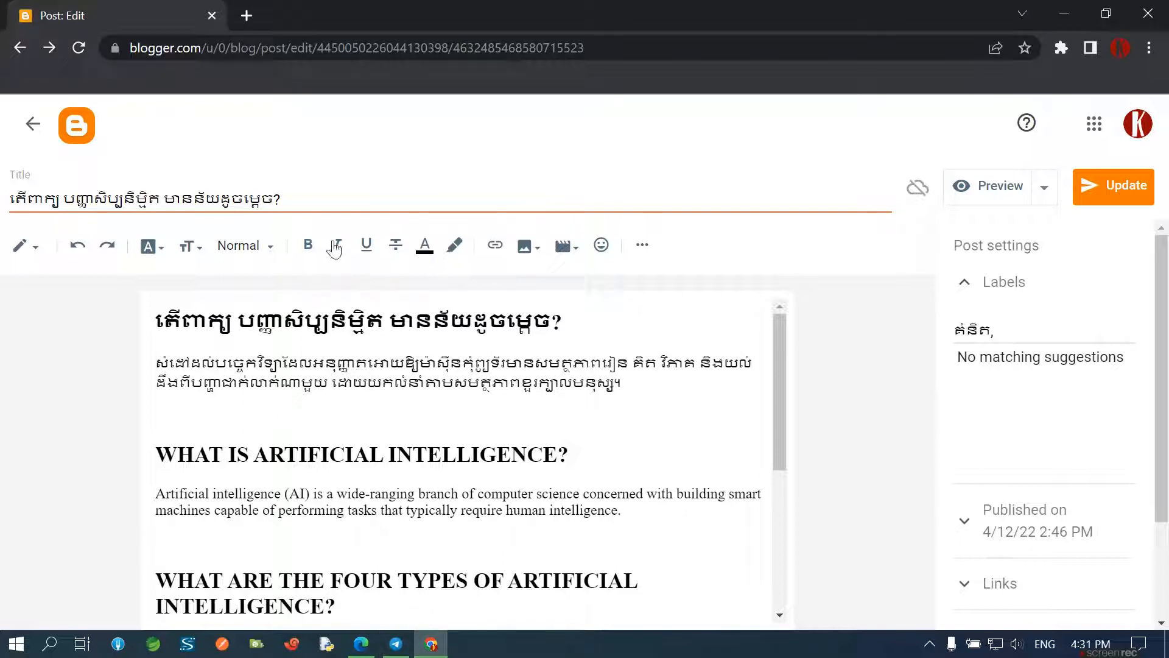
{"action": "left_click", "coordinate": [525, 247]}
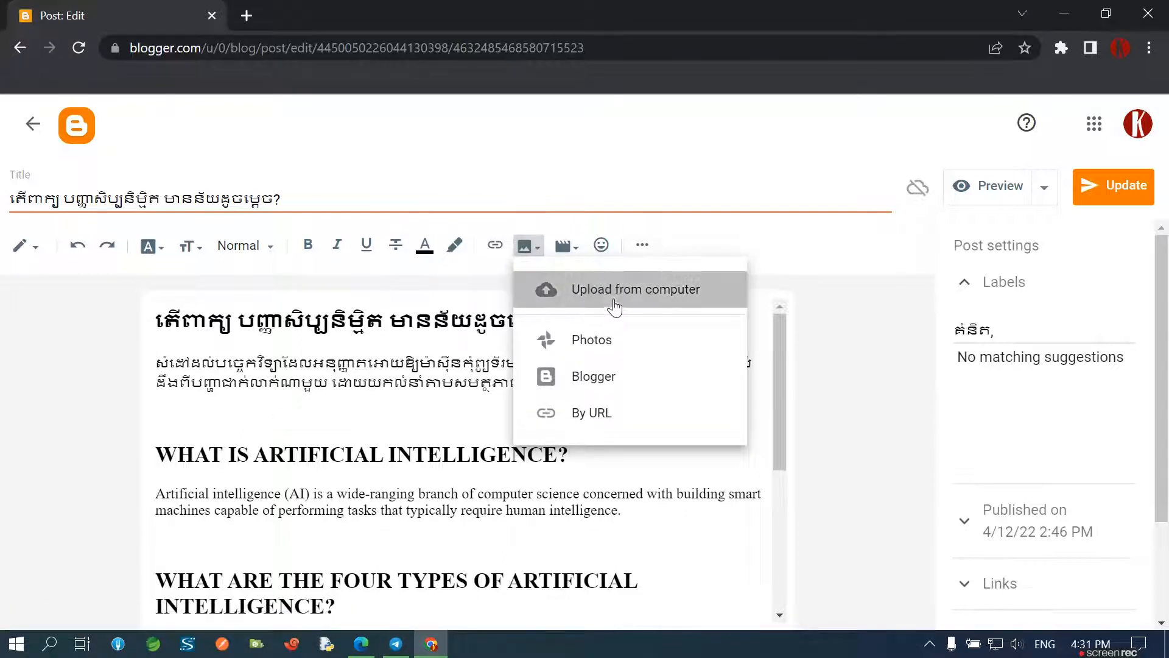
{"action": "left_click", "coordinate": [612, 287]}
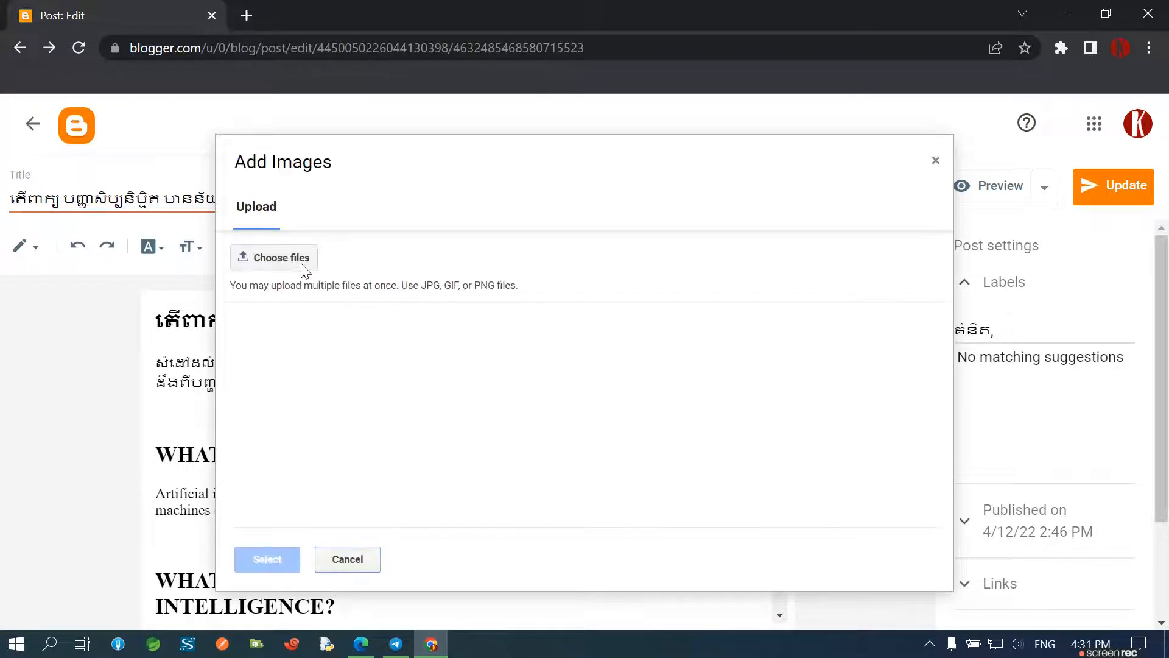
{"action": "left_click", "coordinate": [298, 267]}
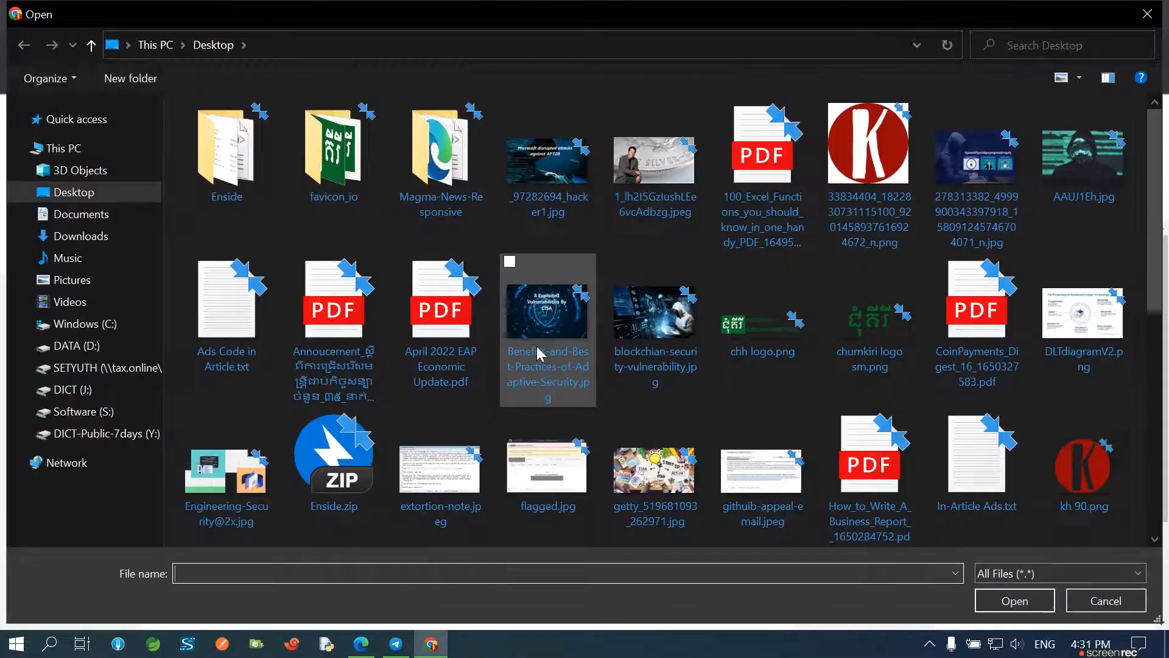
{"action": "scroll", "coordinate": [555, 365], "scroll_direction": "down", "scroll_amount": 5}
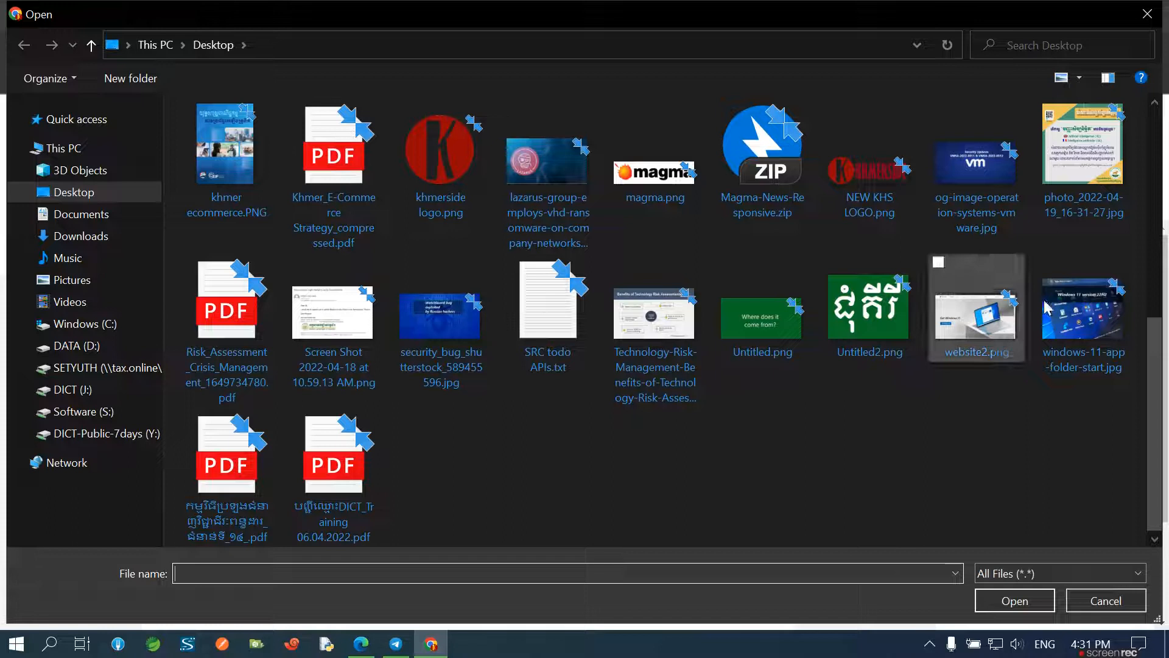
{"action": "left_click", "coordinate": [1084, 168]}
{"action": "left_click", "coordinate": [1030, 600]}
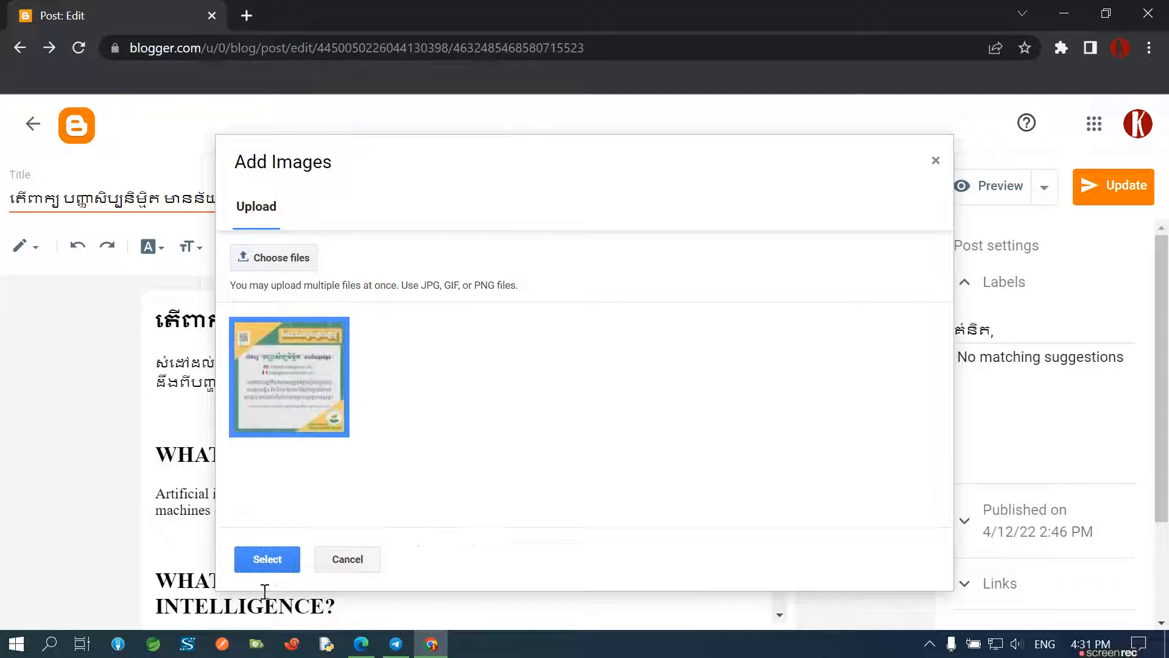
{"action": "left_click", "coordinate": [267, 559]}
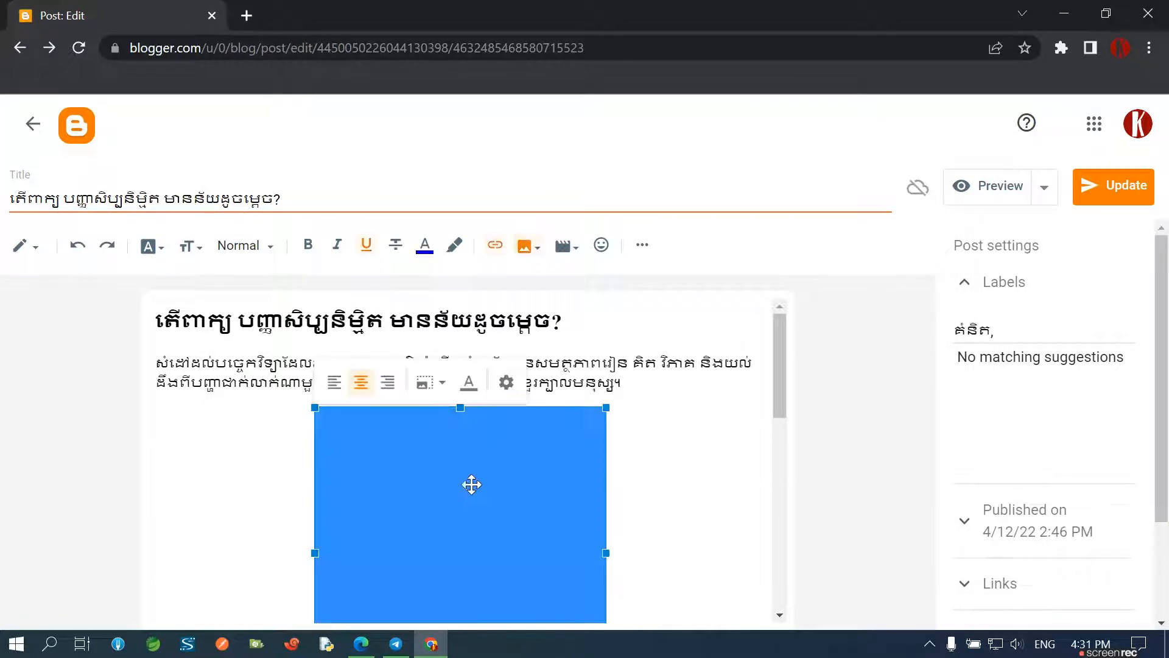
Enlarge the inserted image to 640 pixels wide and place the text cursor on the line below it
{"action": "left_click", "coordinate": [428, 382]}
{"action": "scroll", "coordinate": [461, 517], "scroll_direction": "down", "scroll_amount": 3}
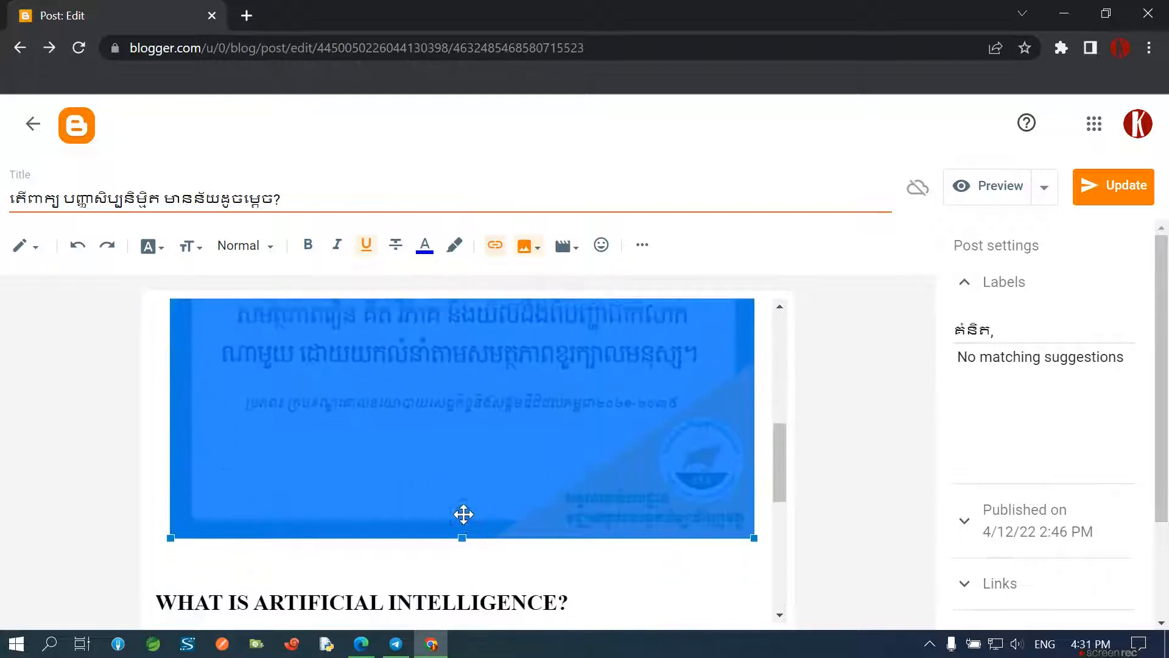
{"action": "left_click", "coordinate": [498, 556]}
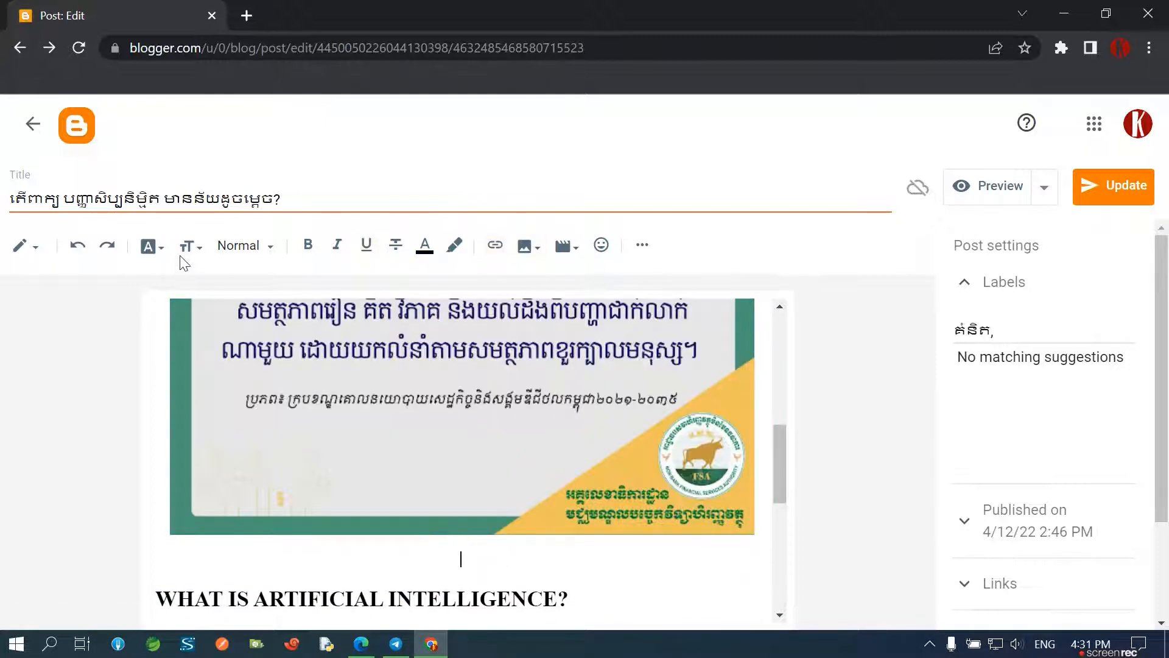
Switch the post editor to HTML view and format the code so each image attribute sits on its own line
{"action": "left_click", "coordinate": [25, 245]}
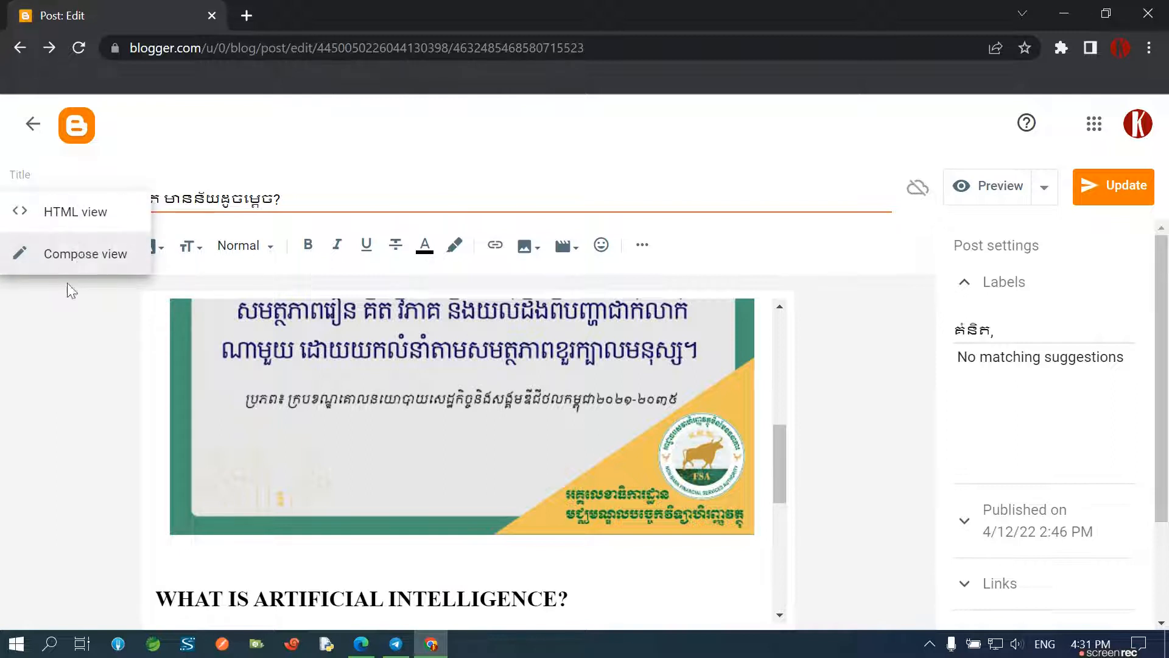
{"action": "left_click", "coordinate": [88, 213]}
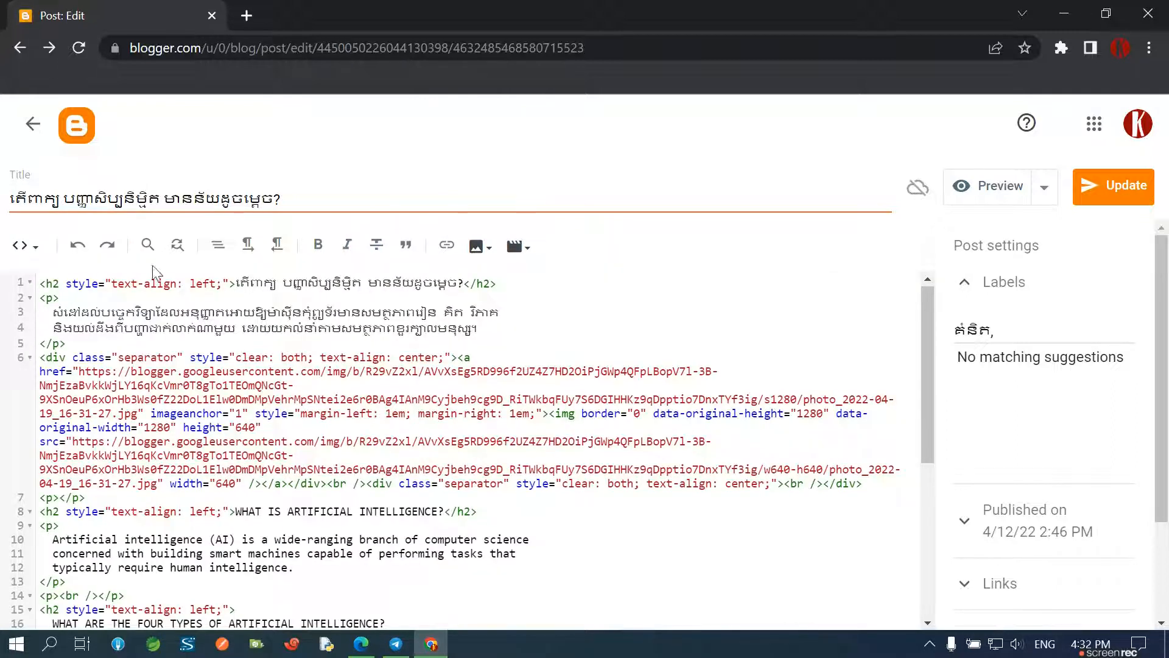
{"action": "left_click", "coordinate": [218, 246]}
{"action": "scroll", "coordinate": [365, 497], "scroll_direction": "up", "scroll_amount": 8}
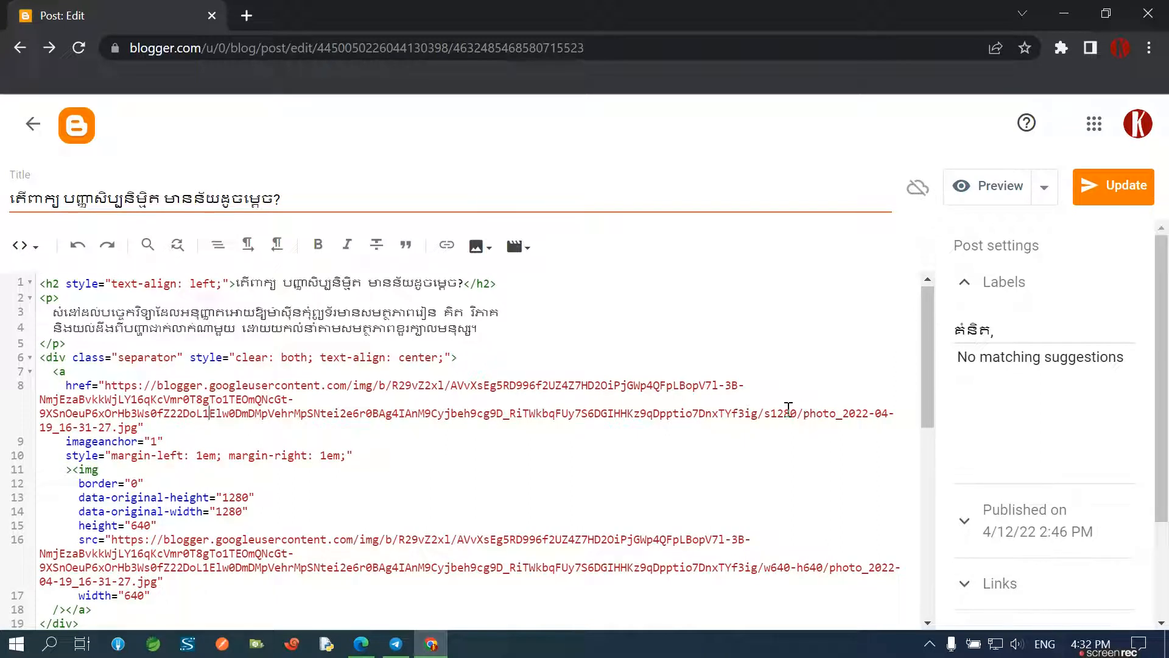
Replace w640-h640 with s1280 in the image's src URL and update the published post
{"action": "scroll", "coordinate": [297, 531], "scroll_direction": "down", "scroll_amount": 2}
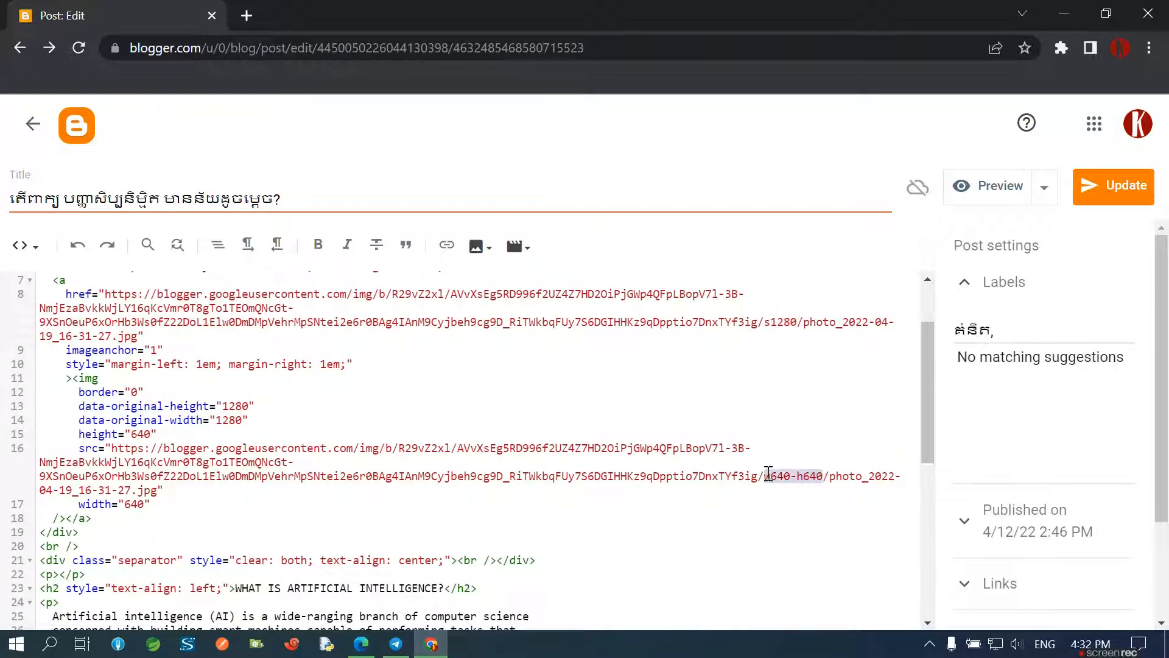
{"action": "type", "text": "s1280"}
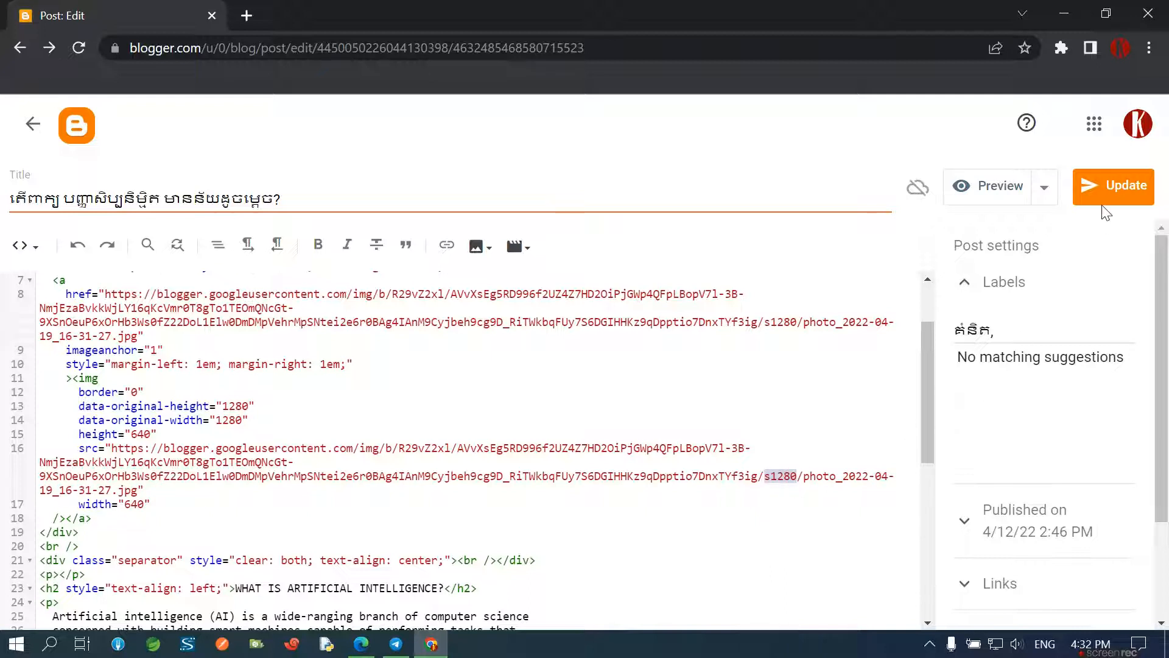
{"action": "left_click", "coordinate": [1106, 203]}
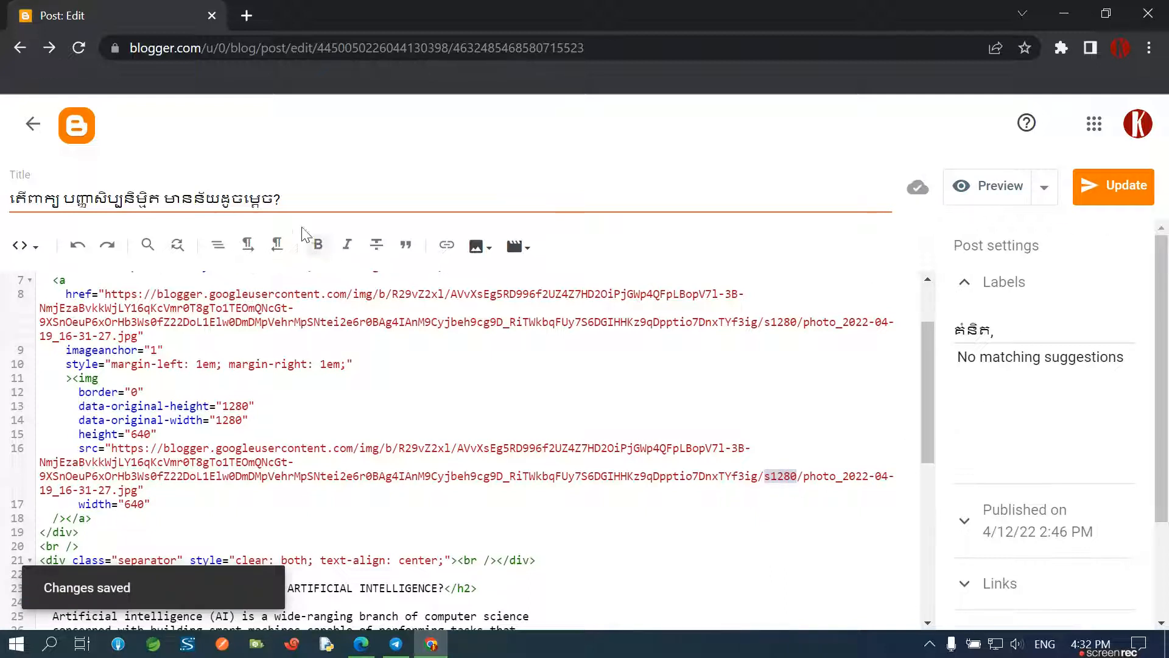
Open chumkiri.blogspot.com in a new tab and examine the artificial intelligence post's thumbnail under Recent Posts
{"action": "left_click", "coordinate": [246, 15]}
{"action": "type", "text": "chumkiri.blogspot.com"}
{"action": "key", "text": "Return"}
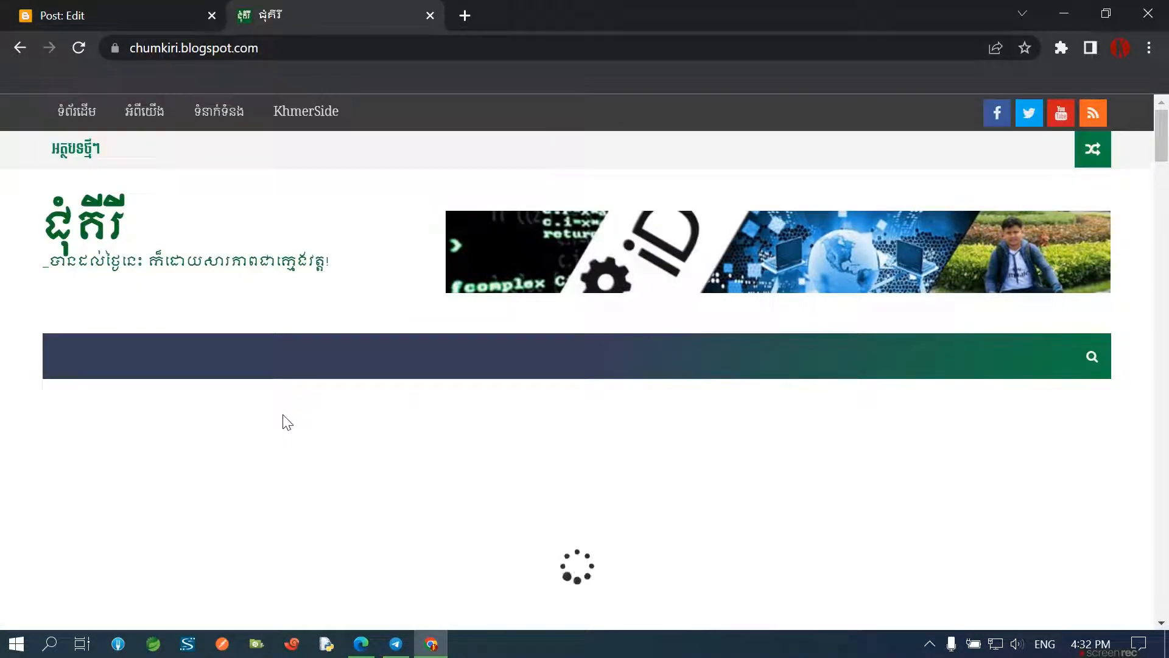
{"action": "scroll", "coordinate": [298, 451], "scroll_direction": "down", "scroll_amount": 10}
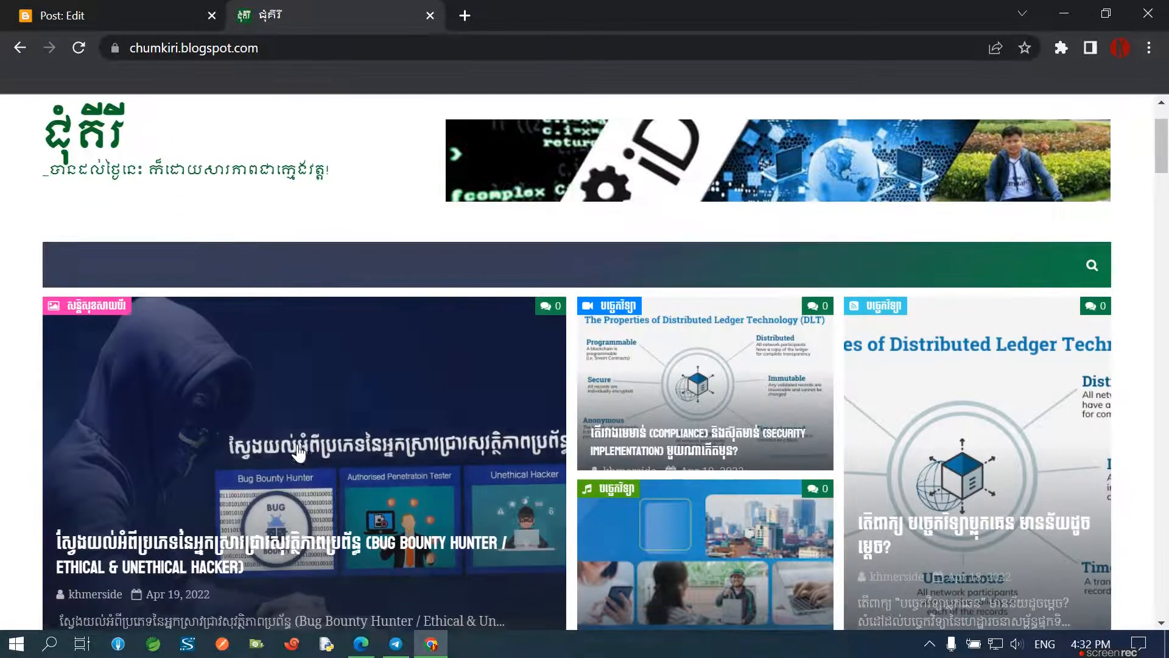
{"action": "scroll", "coordinate": [299, 480], "scroll_direction": "down", "scroll_amount": 10}
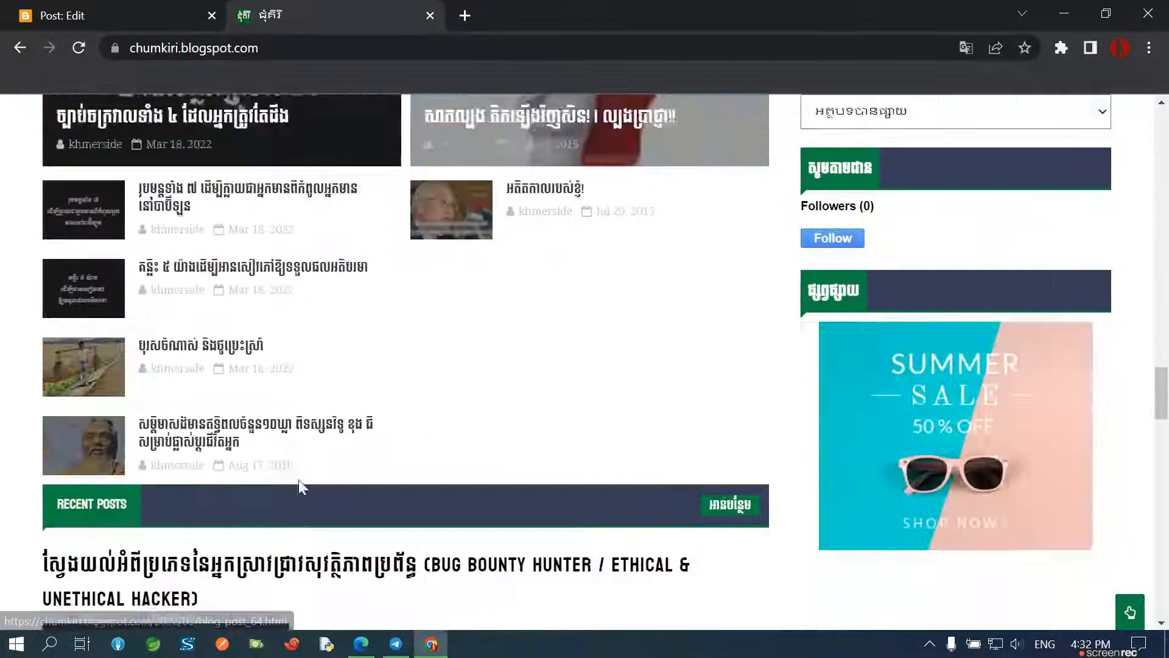
{"action": "scroll", "coordinate": [286, 500], "scroll_direction": "down", "scroll_amount": 7}
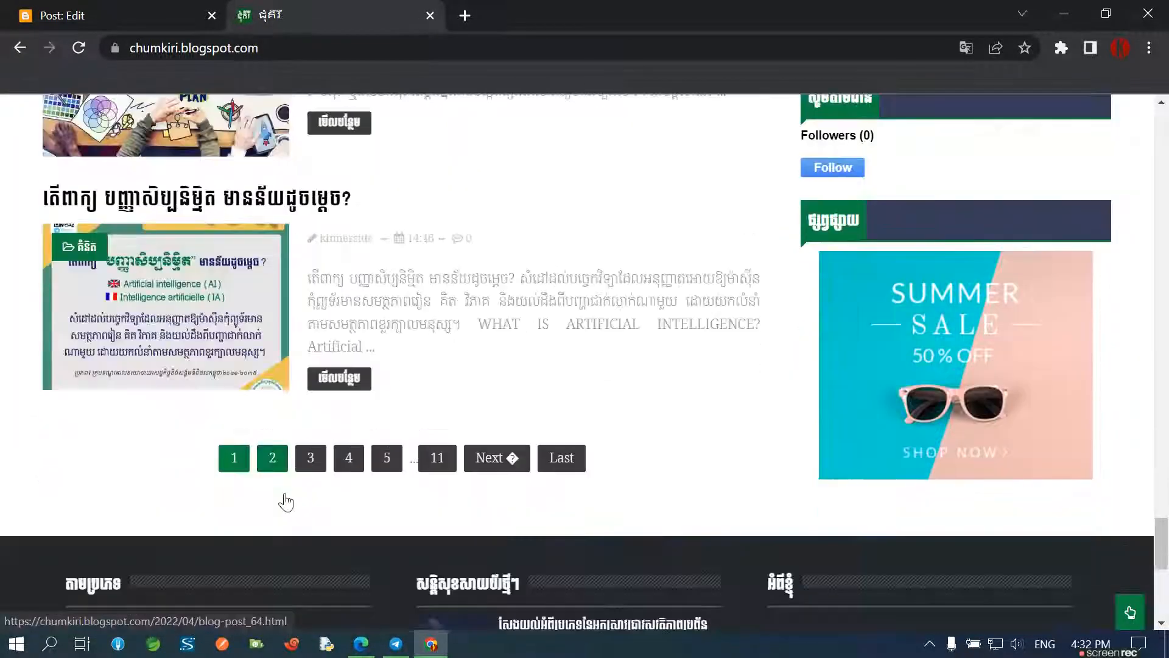
{"action": "scroll", "coordinate": [285, 499], "scroll_direction": "up", "scroll_amount": 11}
{"action": "scroll", "coordinate": [186, 501], "scroll_direction": "down", "scroll_amount": 7}
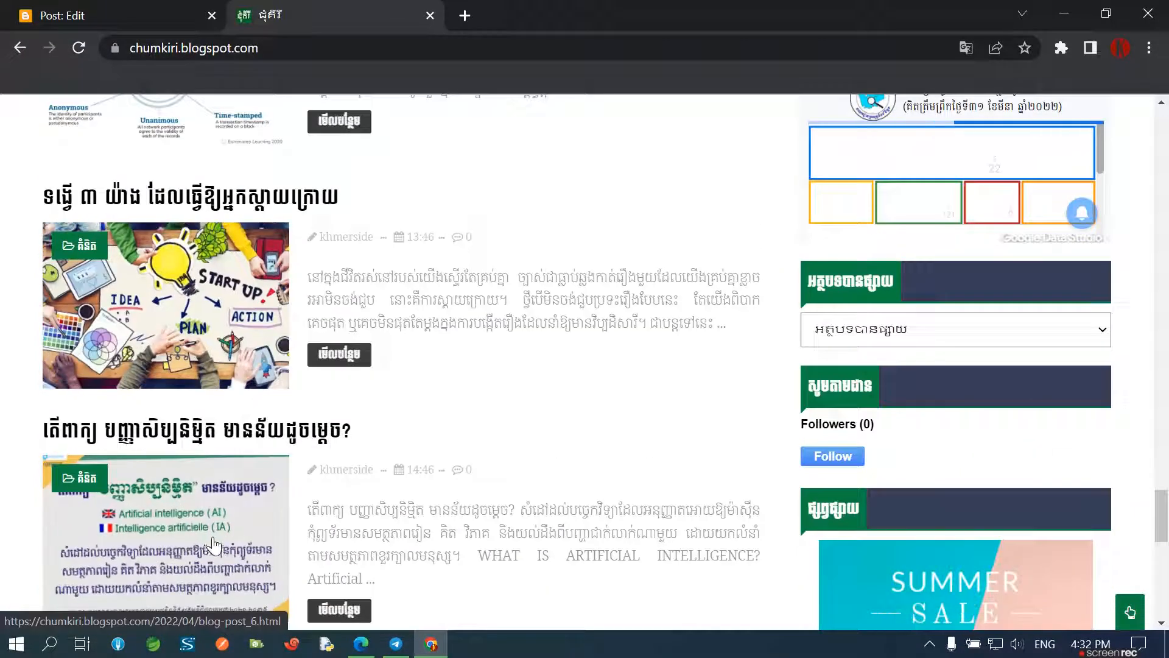
{"action": "scroll", "coordinate": [510, 491], "scroll_direction": "down", "scroll_amount": 3}
Examine the artificial intelligence post's small thumbnail in the homepage's គំនិត section
{"action": "scroll", "coordinate": [386, 418], "scroll_direction": "up", "scroll_amount": 20}
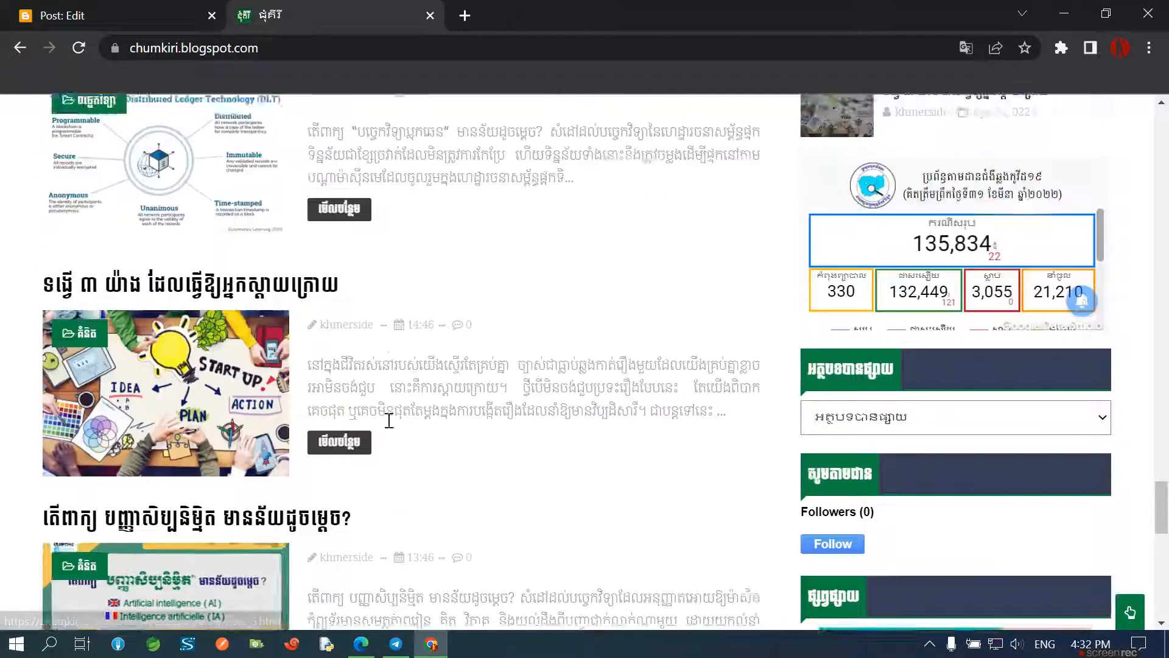
{"action": "scroll", "coordinate": [364, 463], "scroll_direction": "up", "scroll_amount": 15}
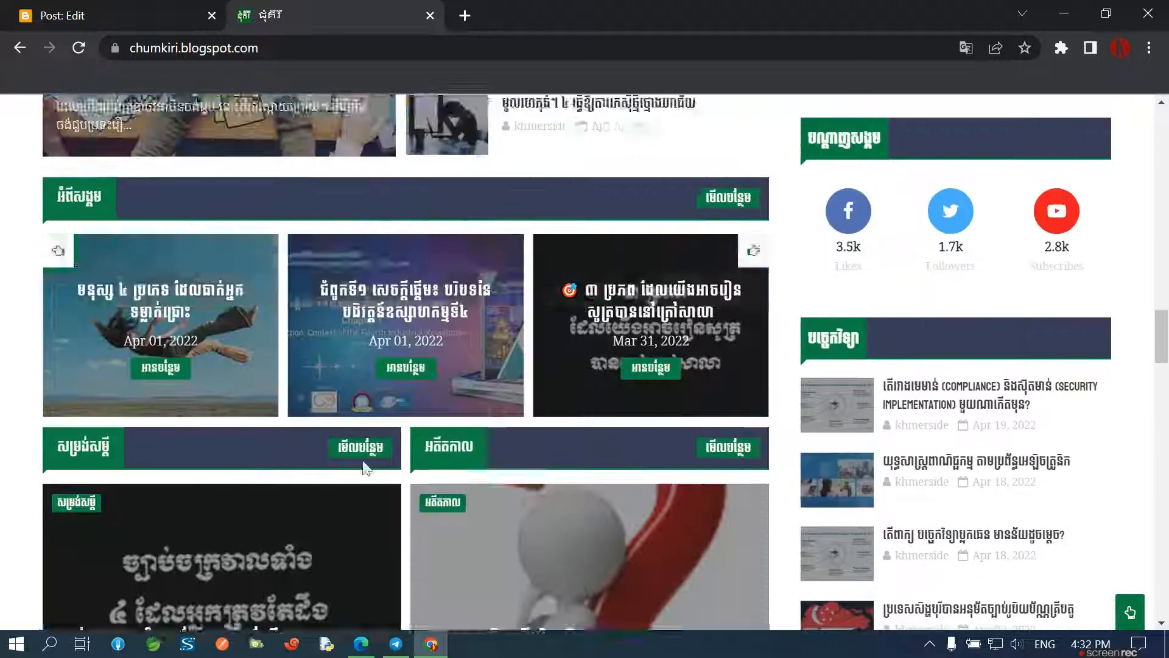
{"action": "scroll", "coordinate": [460, 472], "scroll_direction": "down", "scroll_amount": 5}
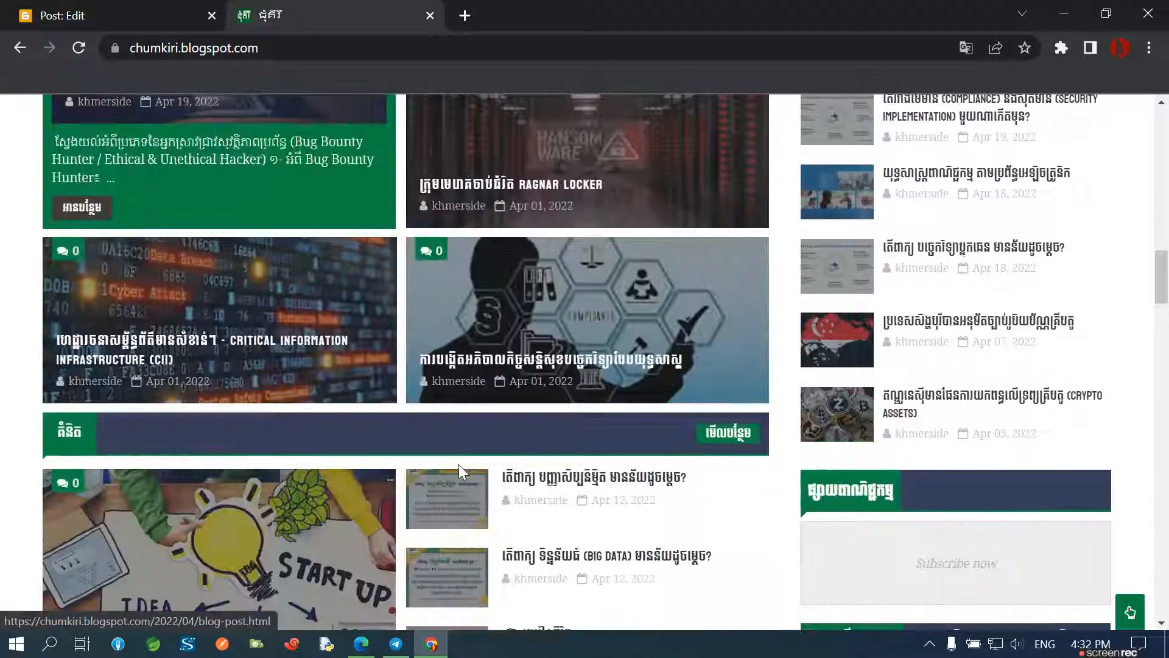
{"action": "scroll", "coordinate": [580, 493], "scroll_direction": "down", "scroll_amount": 2}
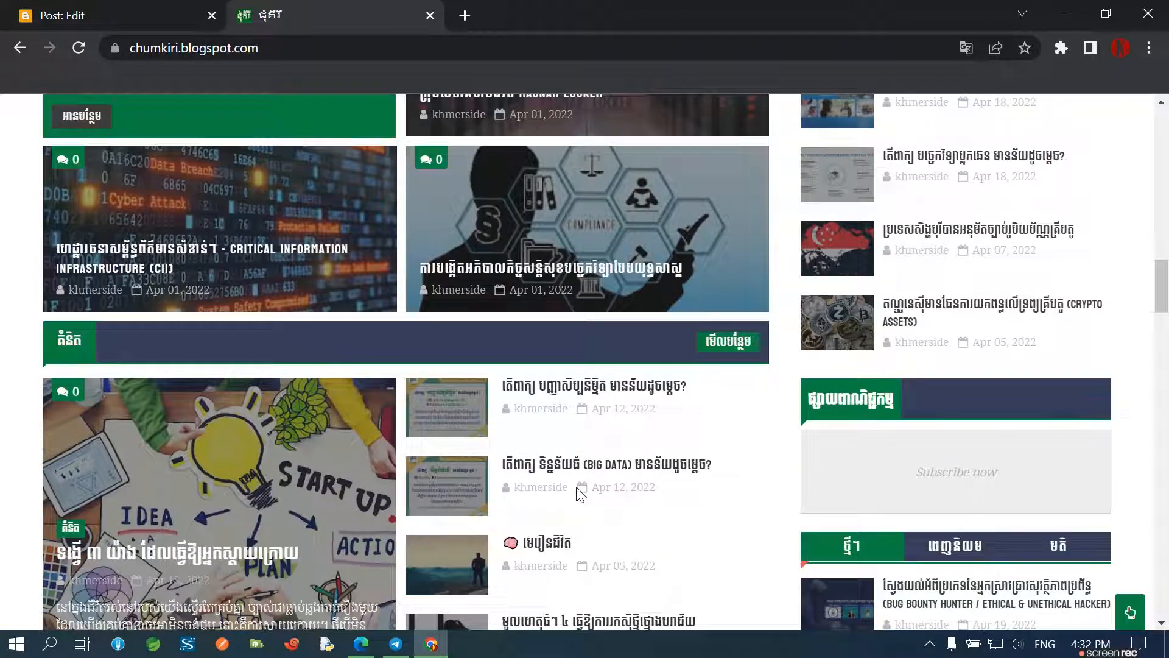